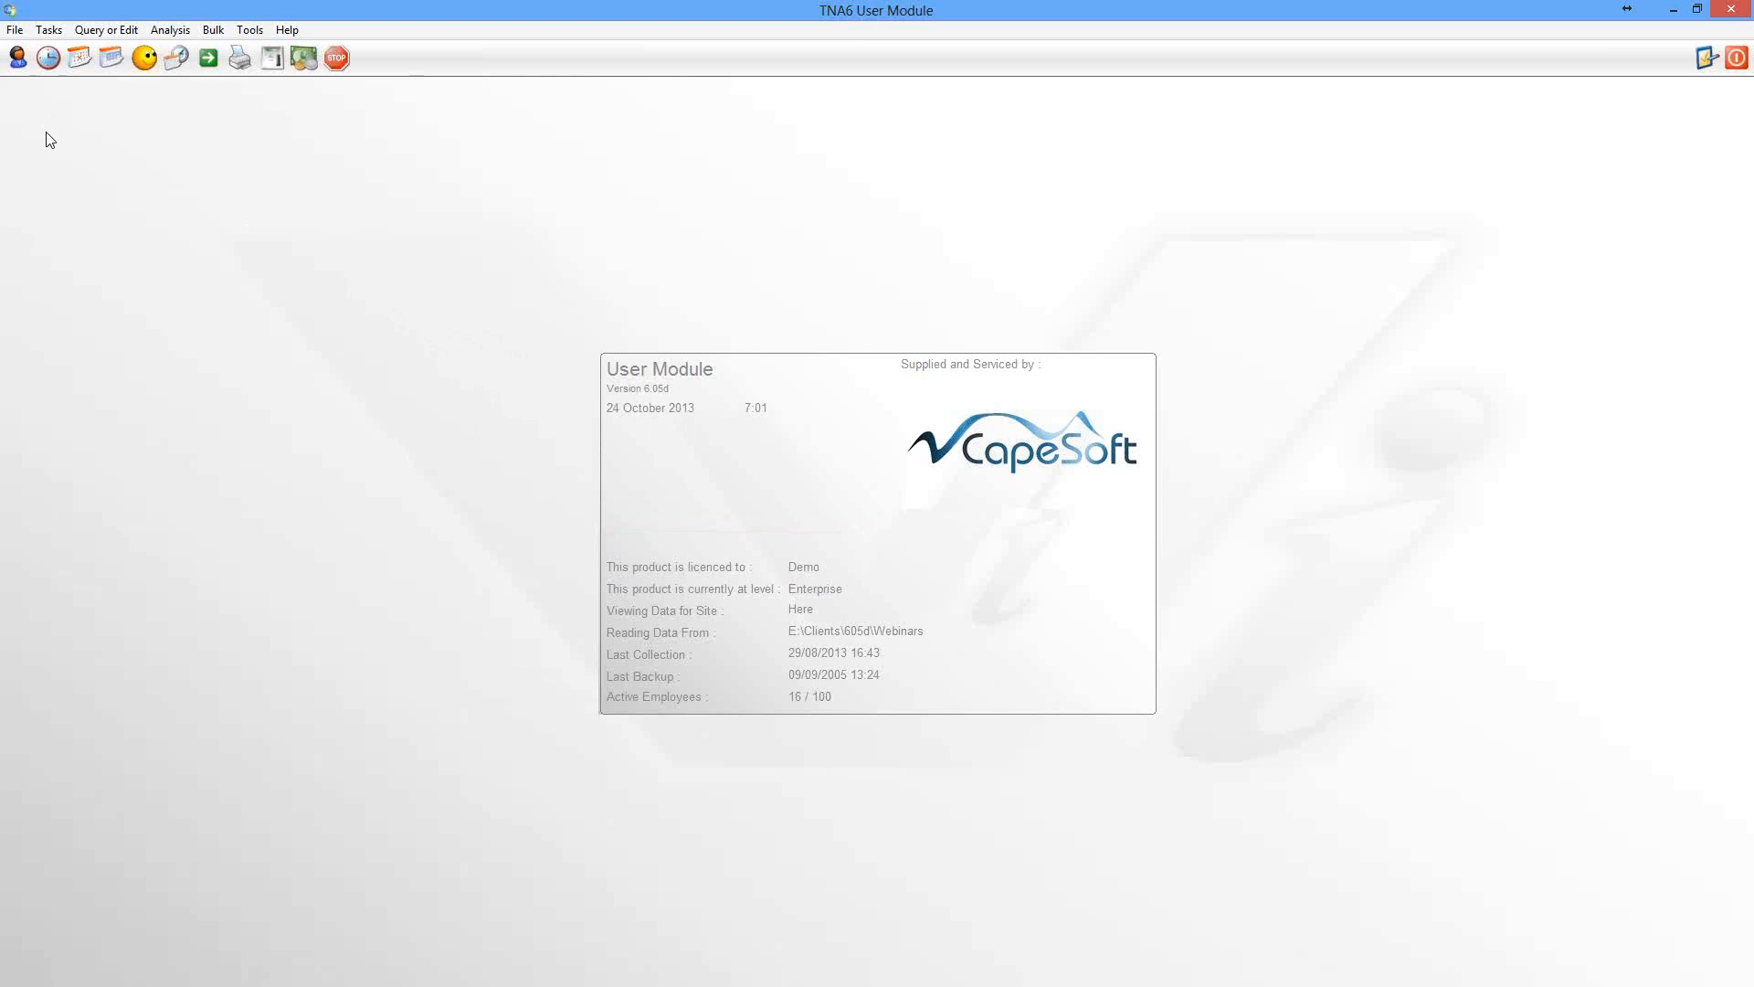
# Open daily rostering for the third employee in the employee list (C001)
pyautogui.click(17, 59)
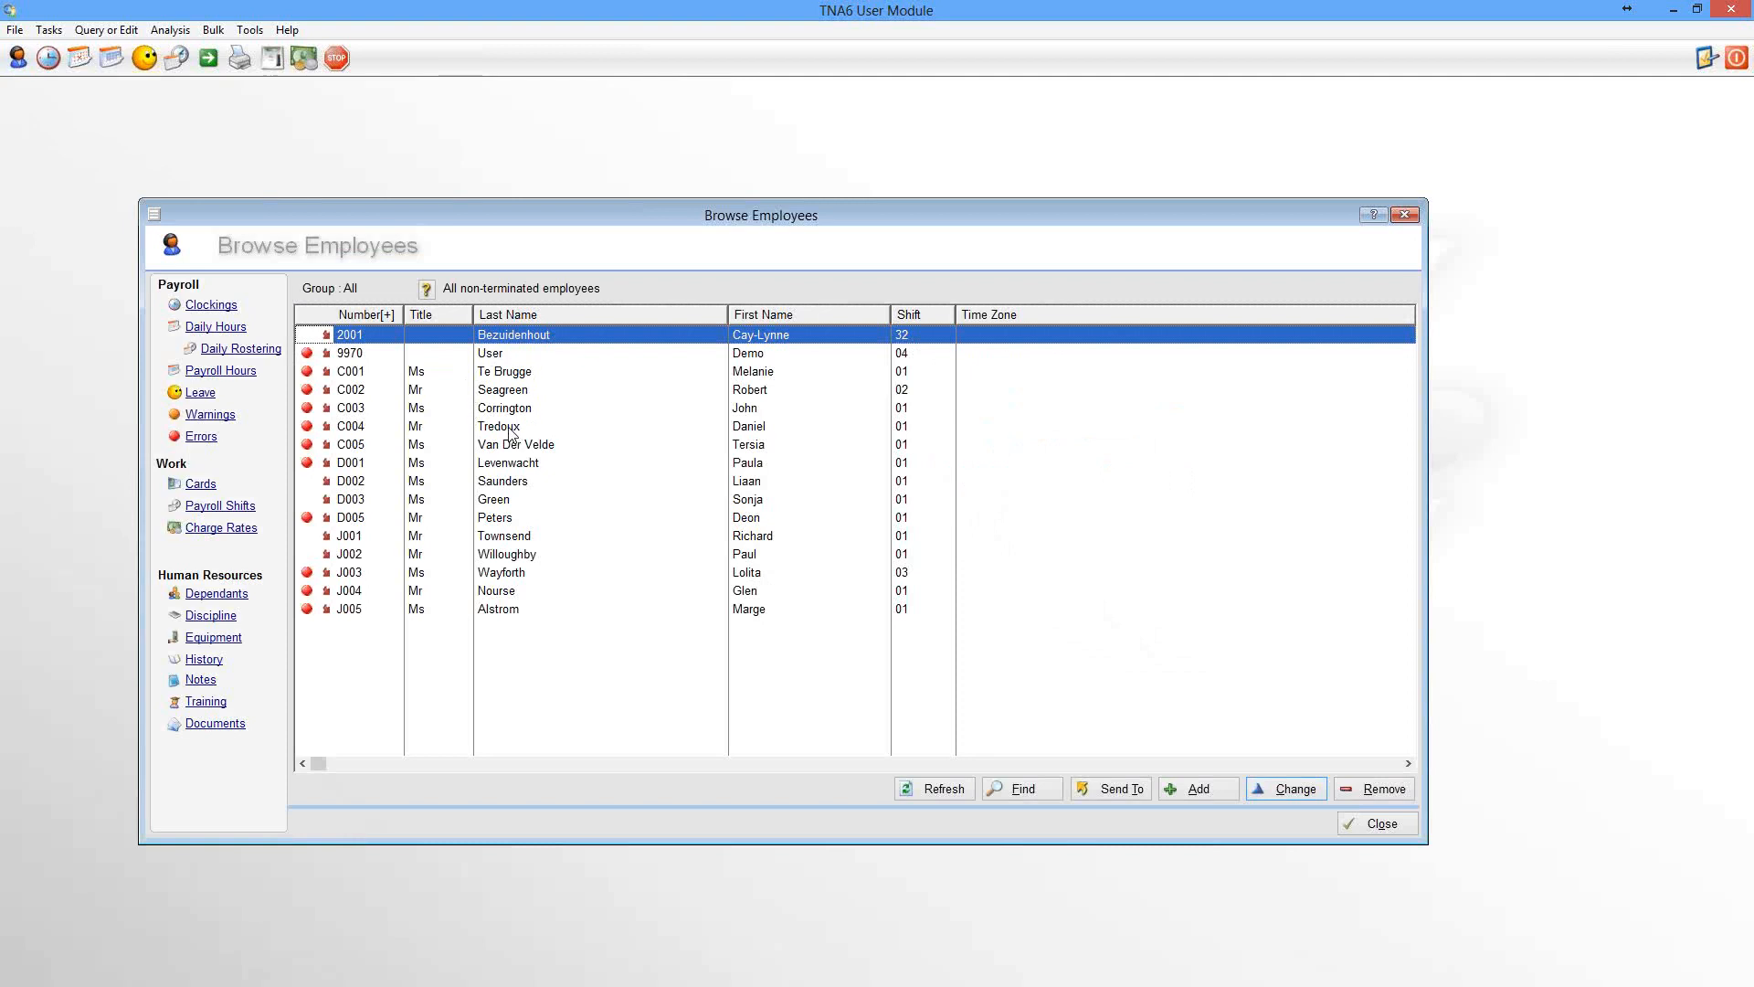
pyautogui.click(513, 376)
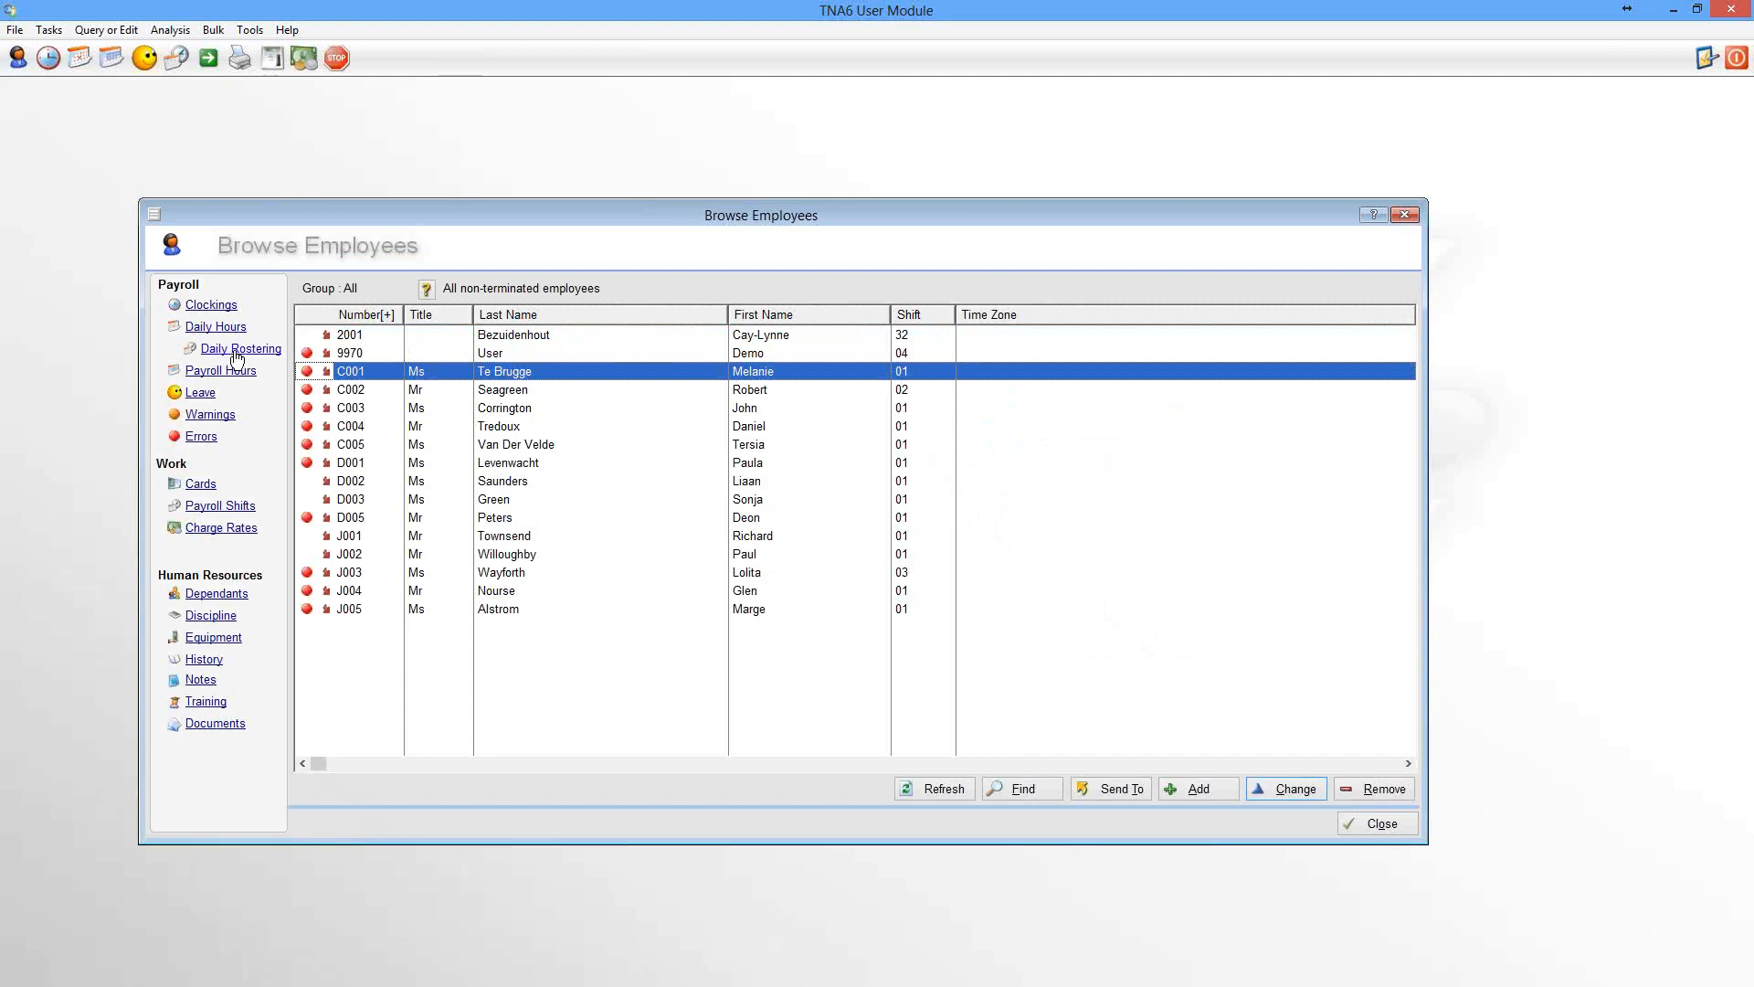
pyautogui.click(236, 352)
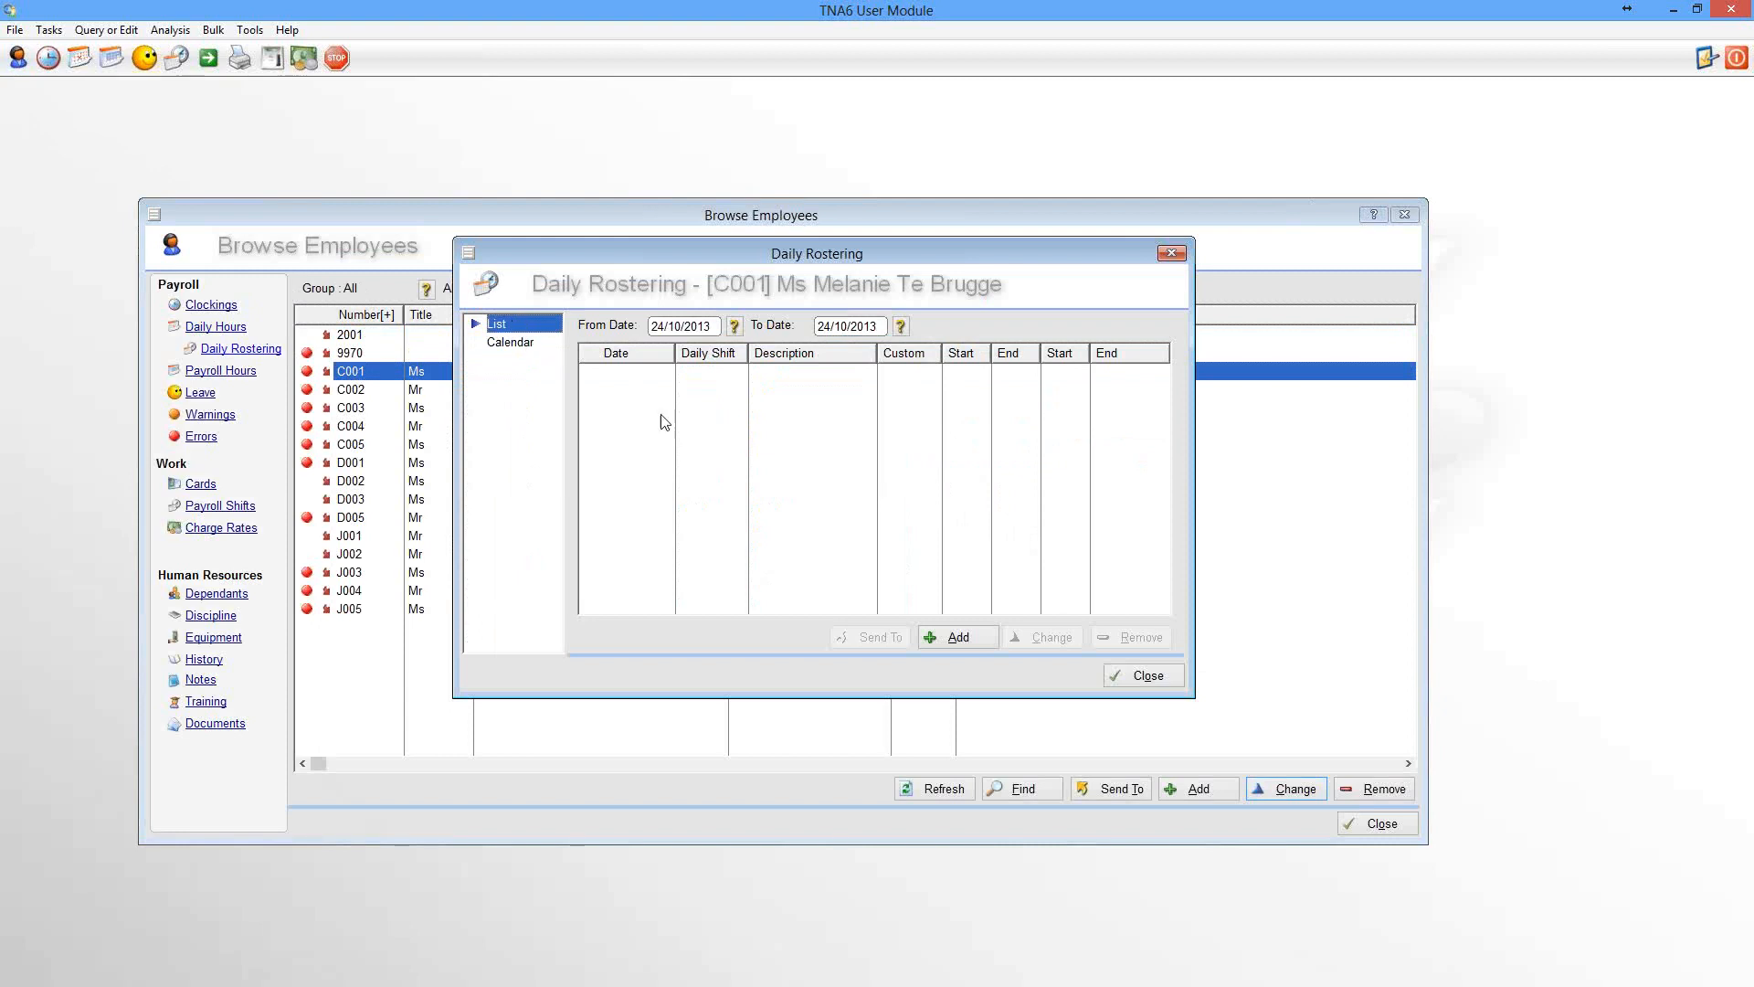
# In the enlarged calendar view, roster 1 and 2 October 2013 with the 08h00-17h00 shift
pyautogui.click(515, 345)
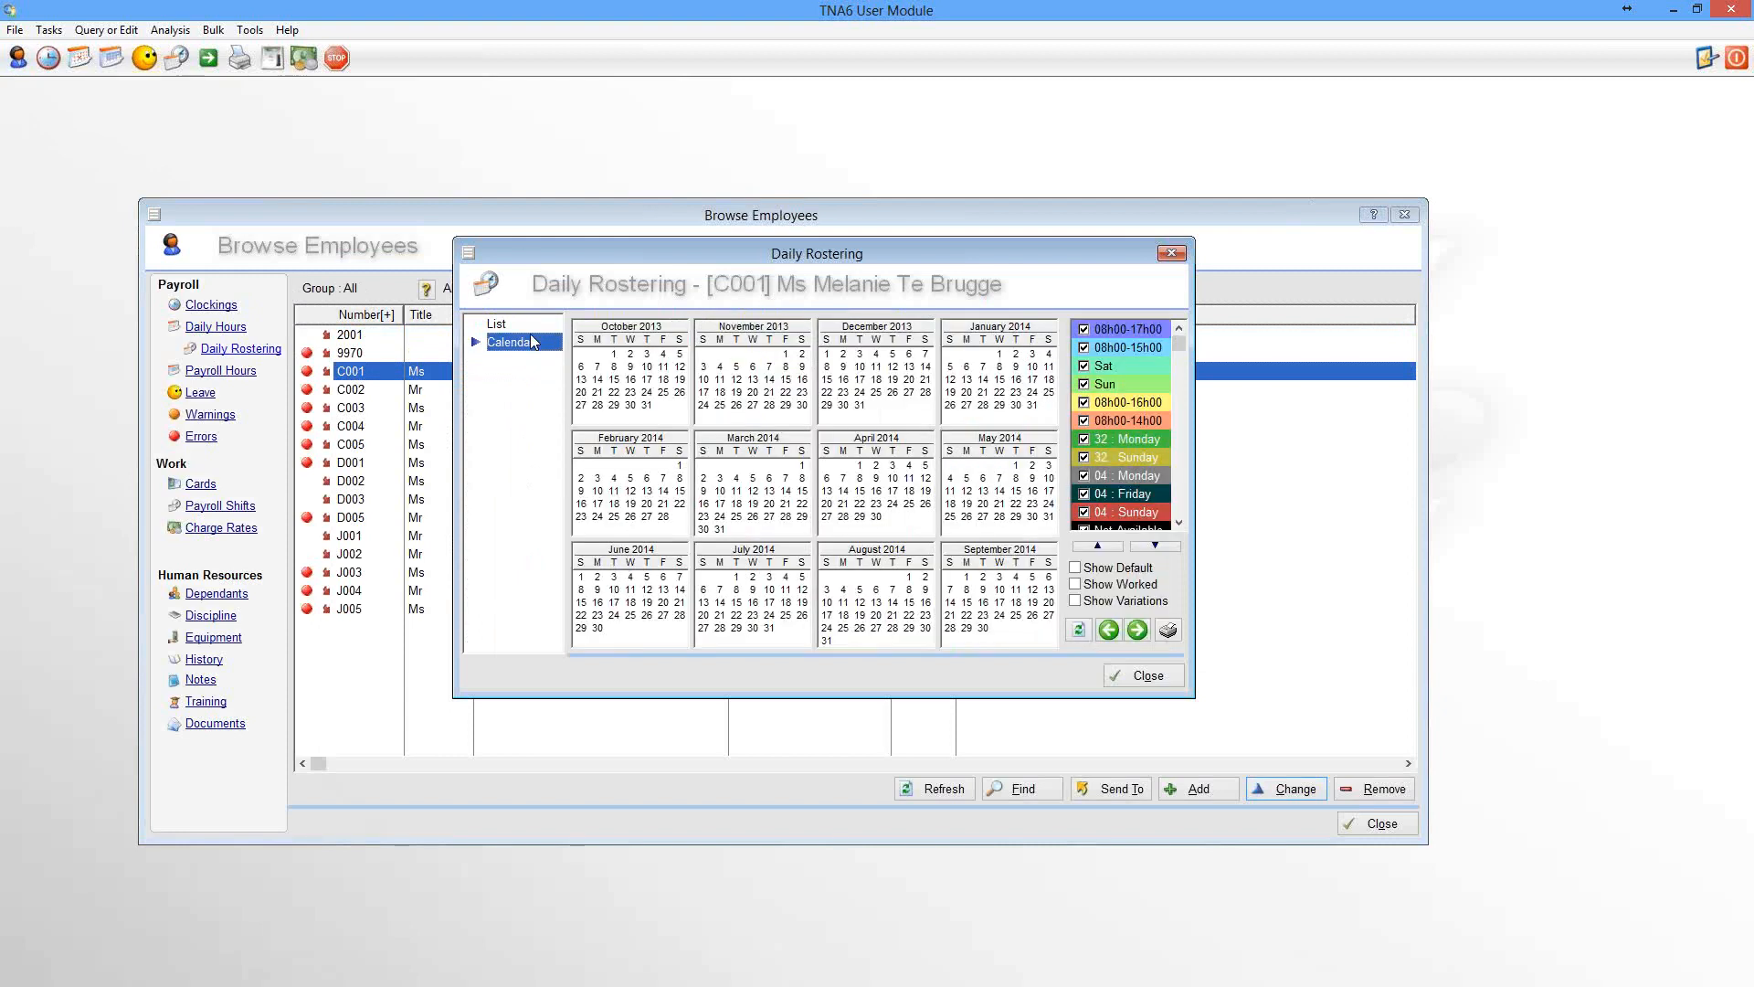
pyautogui.moveTo(1196, 699); pyautogui.dragTo(1380, 797)
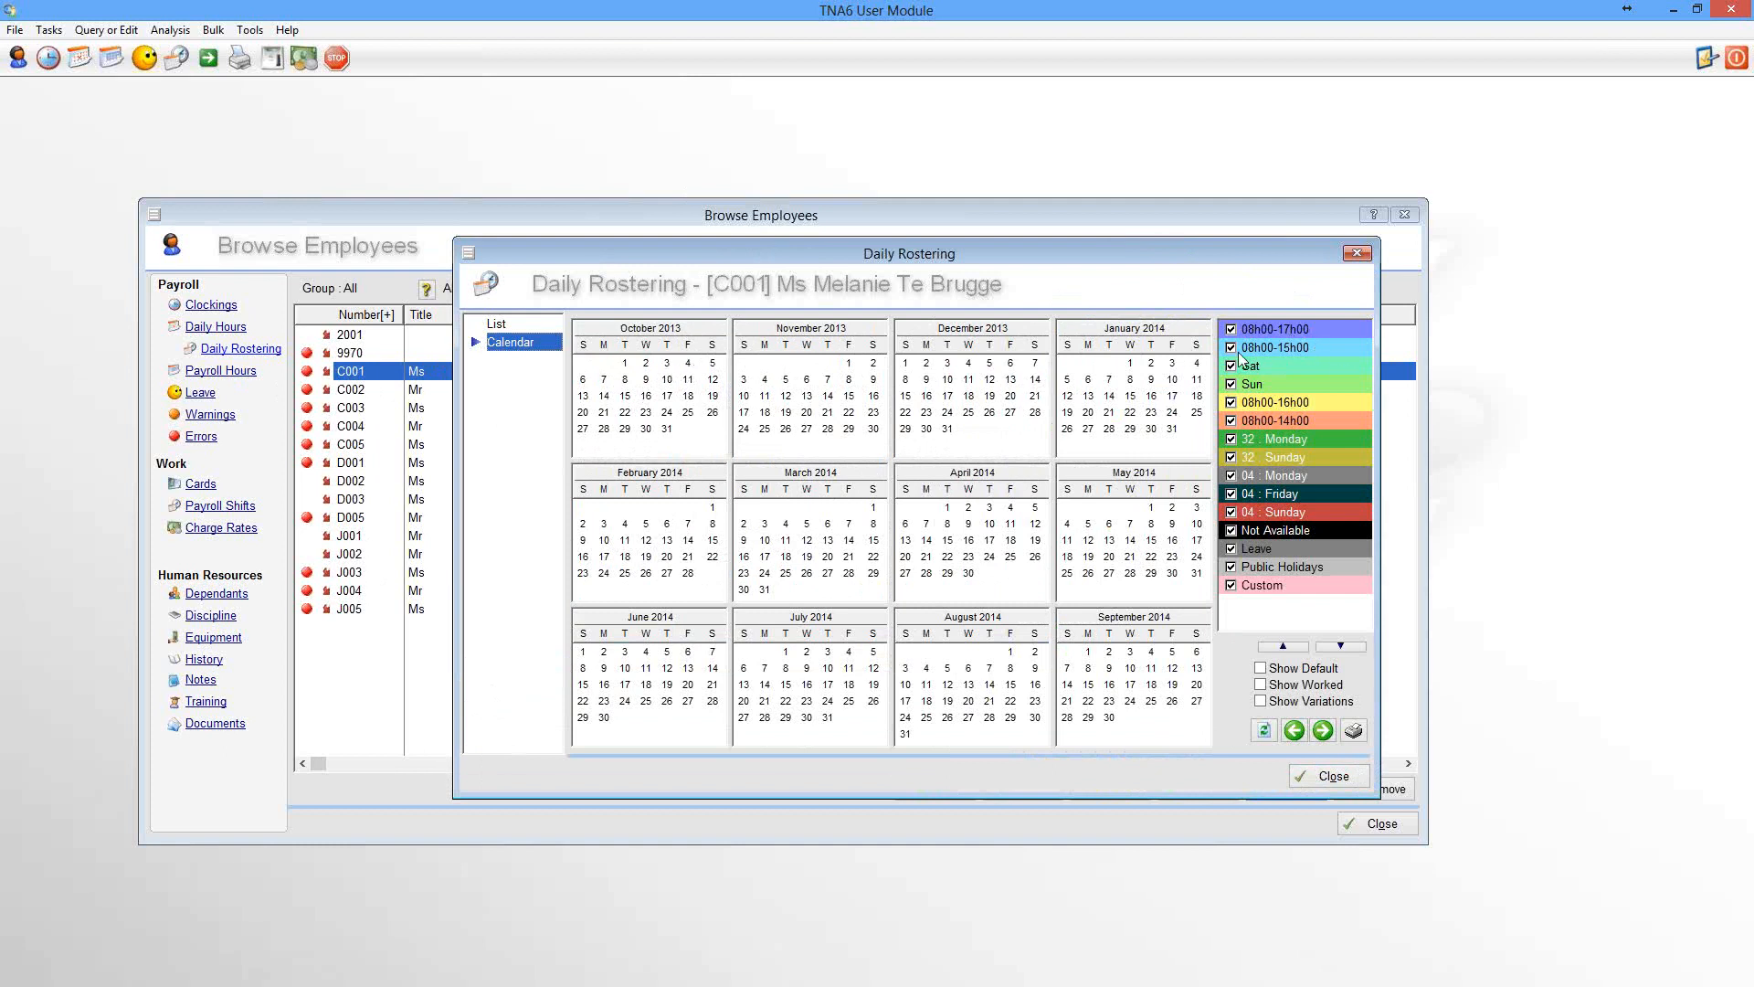
pyautogui.rightClick(627, 367)
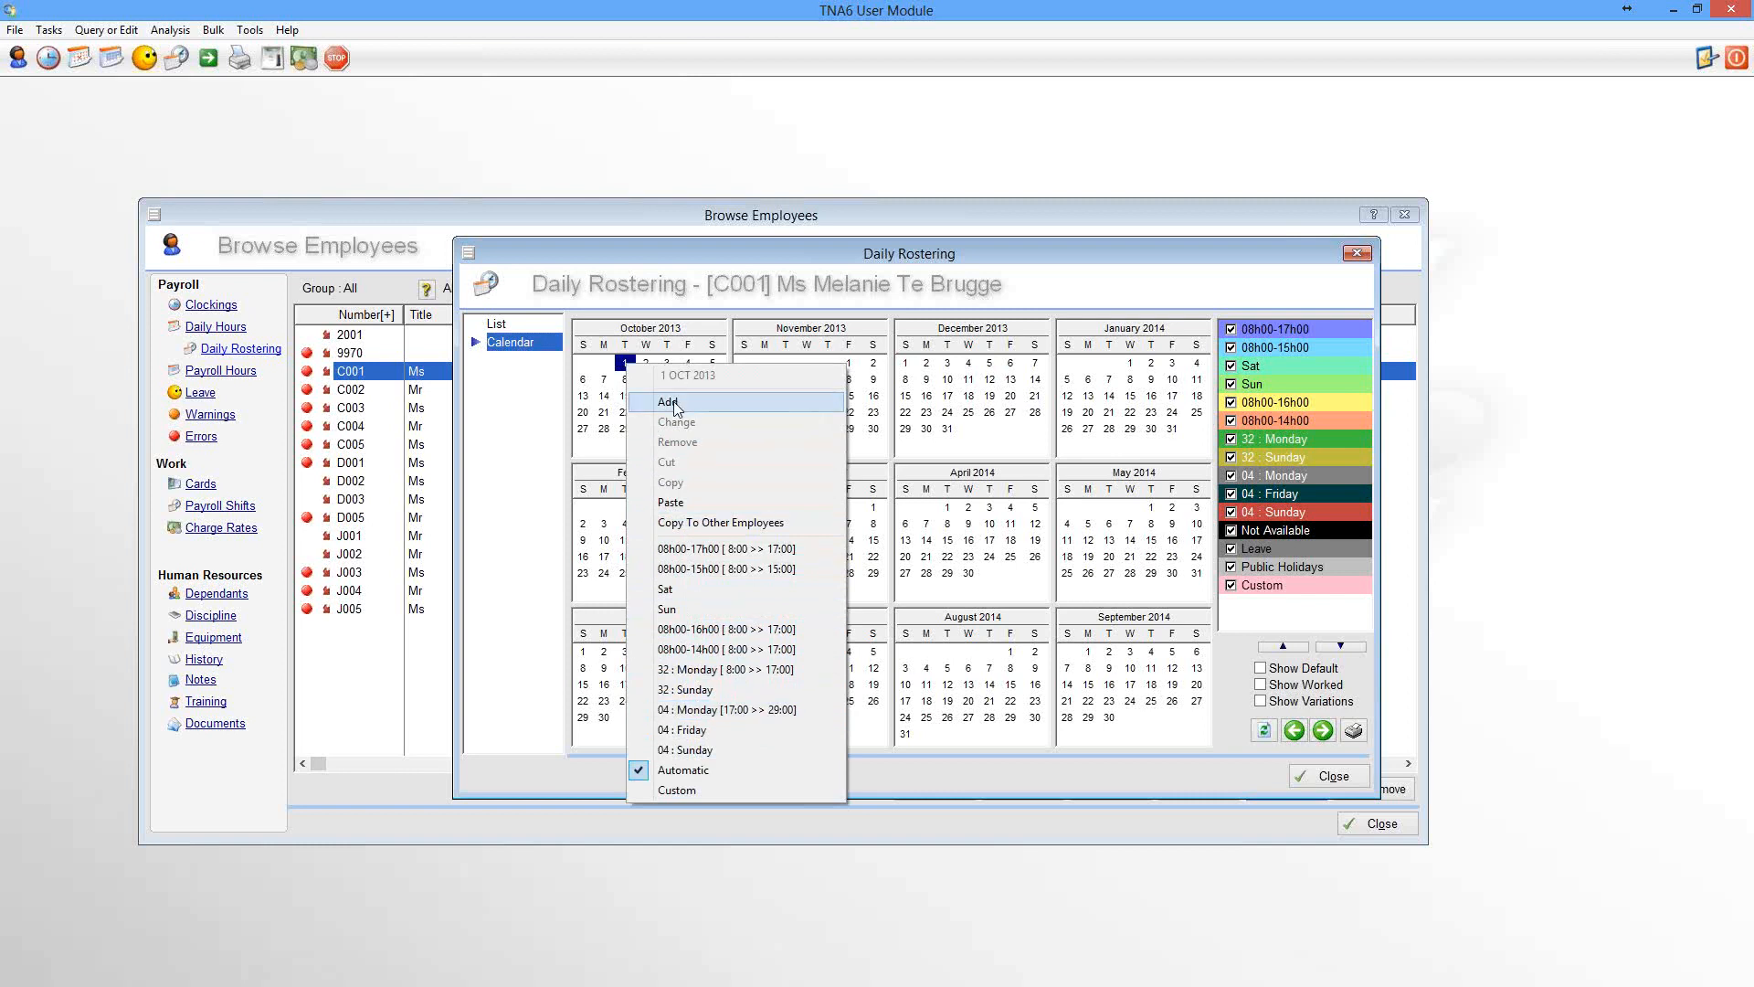
pyautogui.click(734, 554)
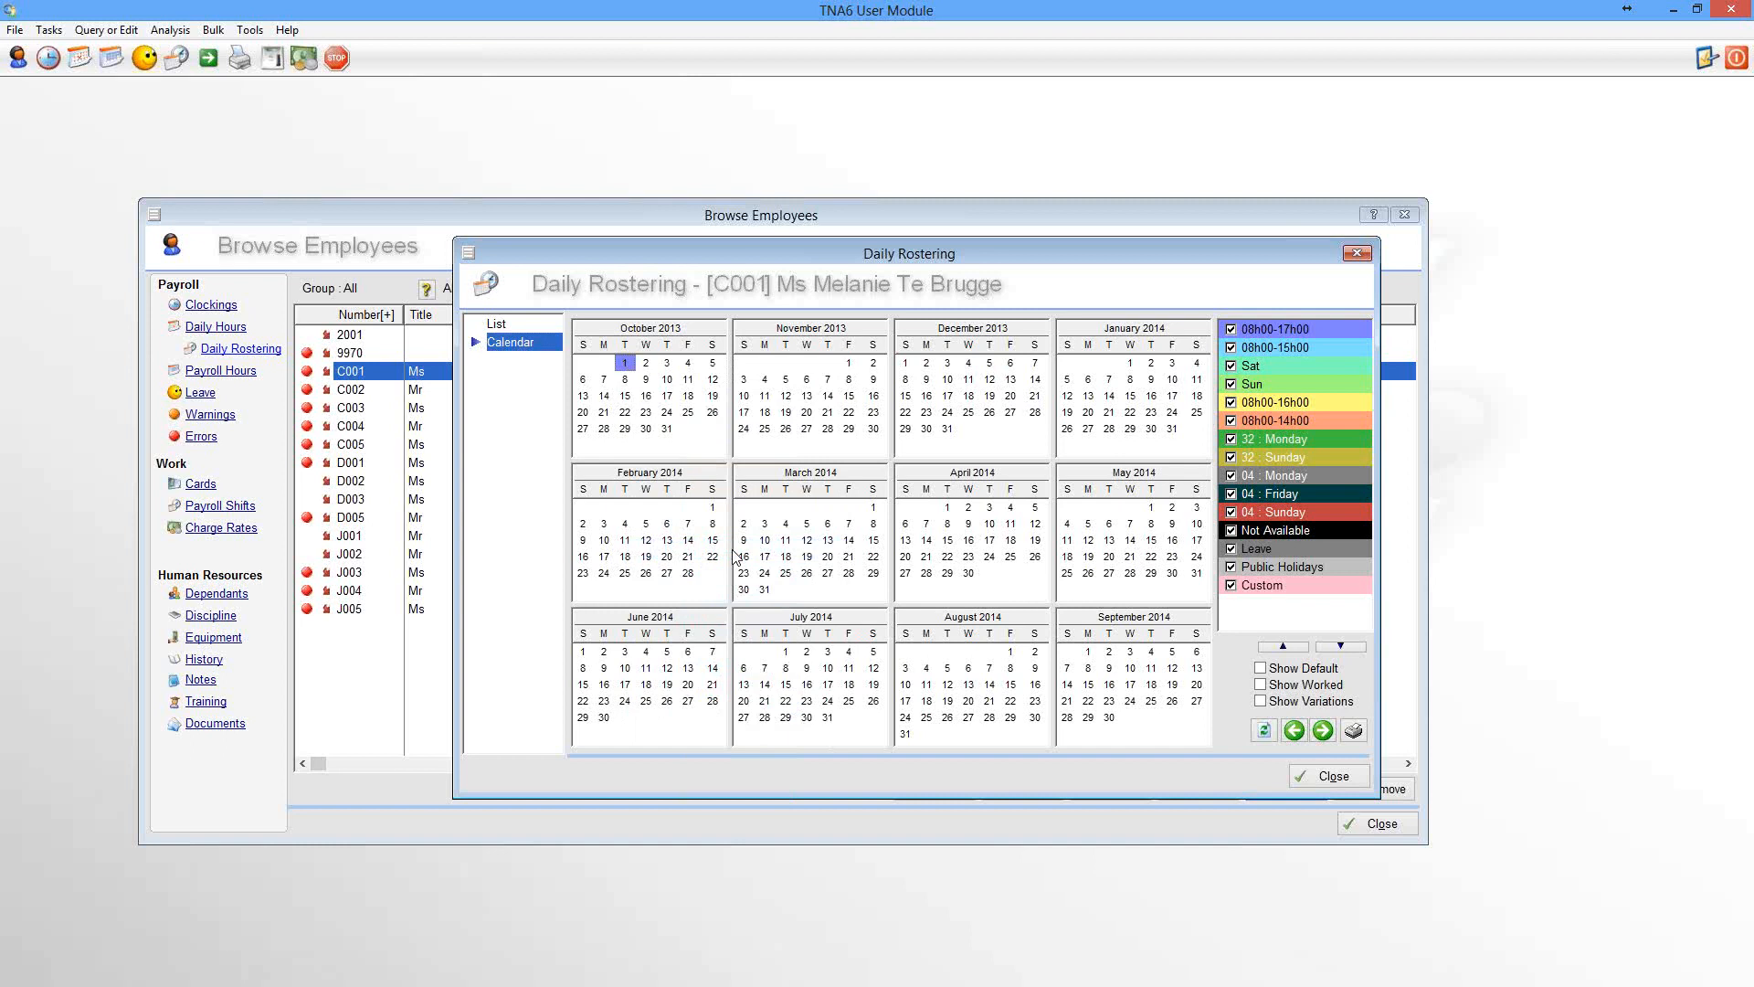
pyautogui.rightClick(647, 365)
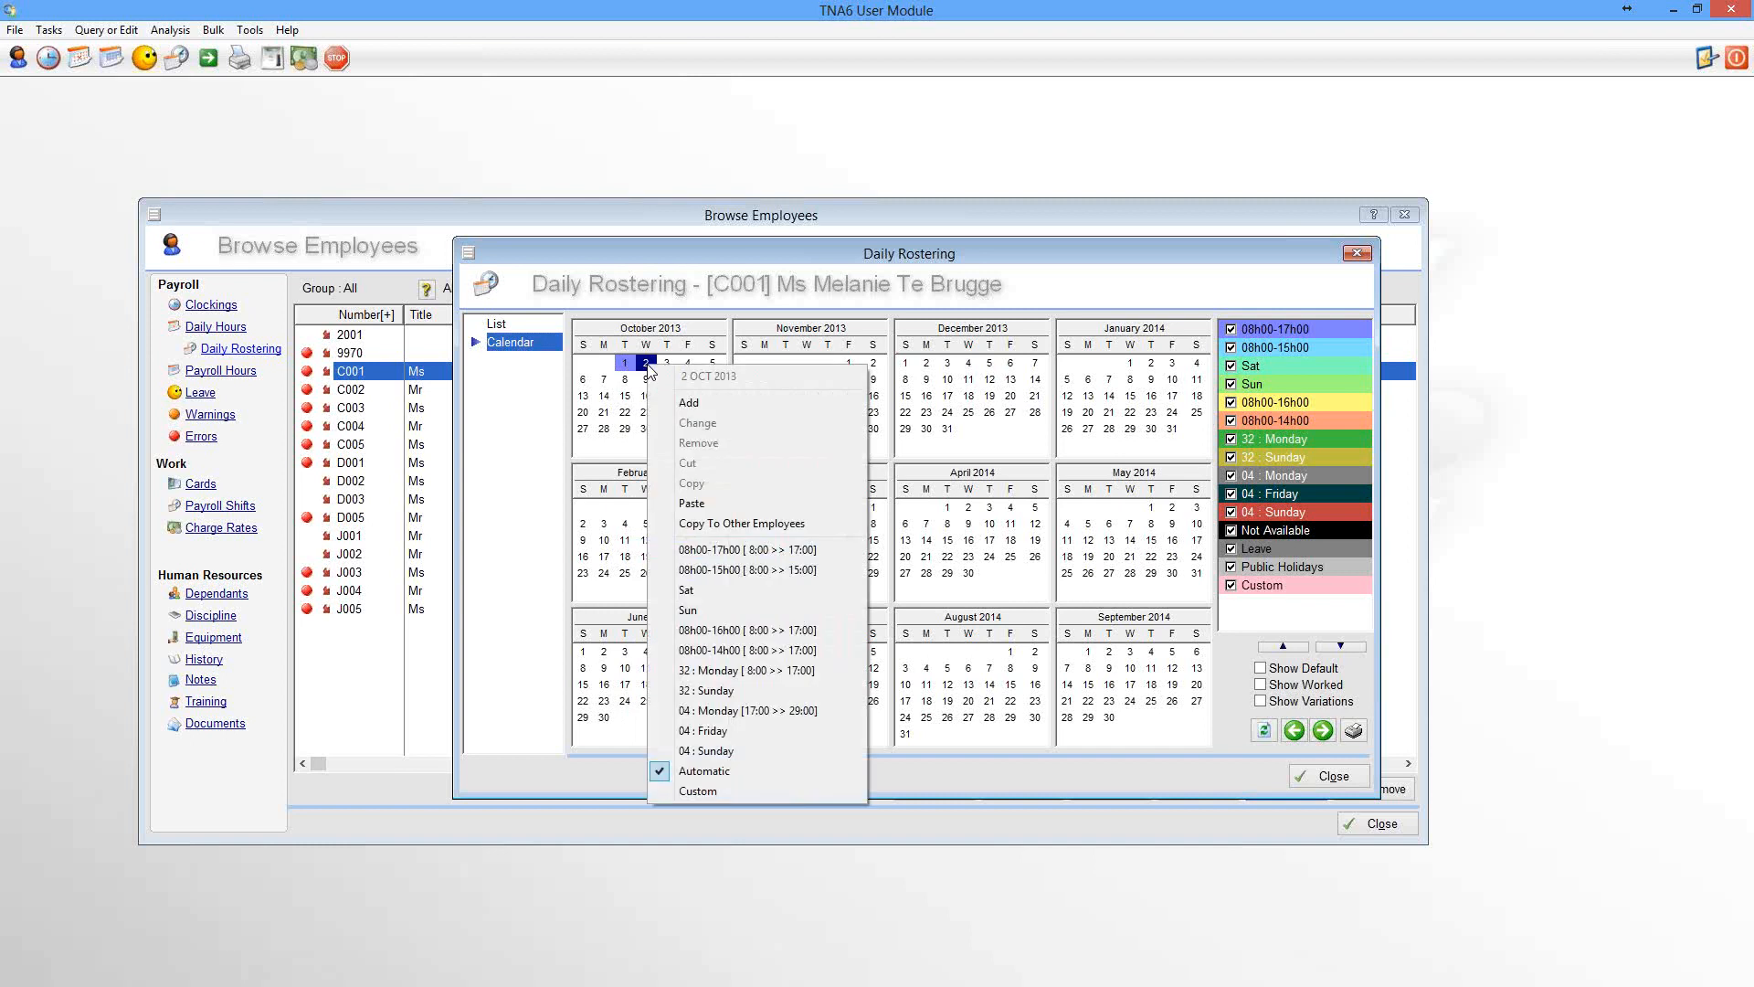
pyautogui.click(804, 552)
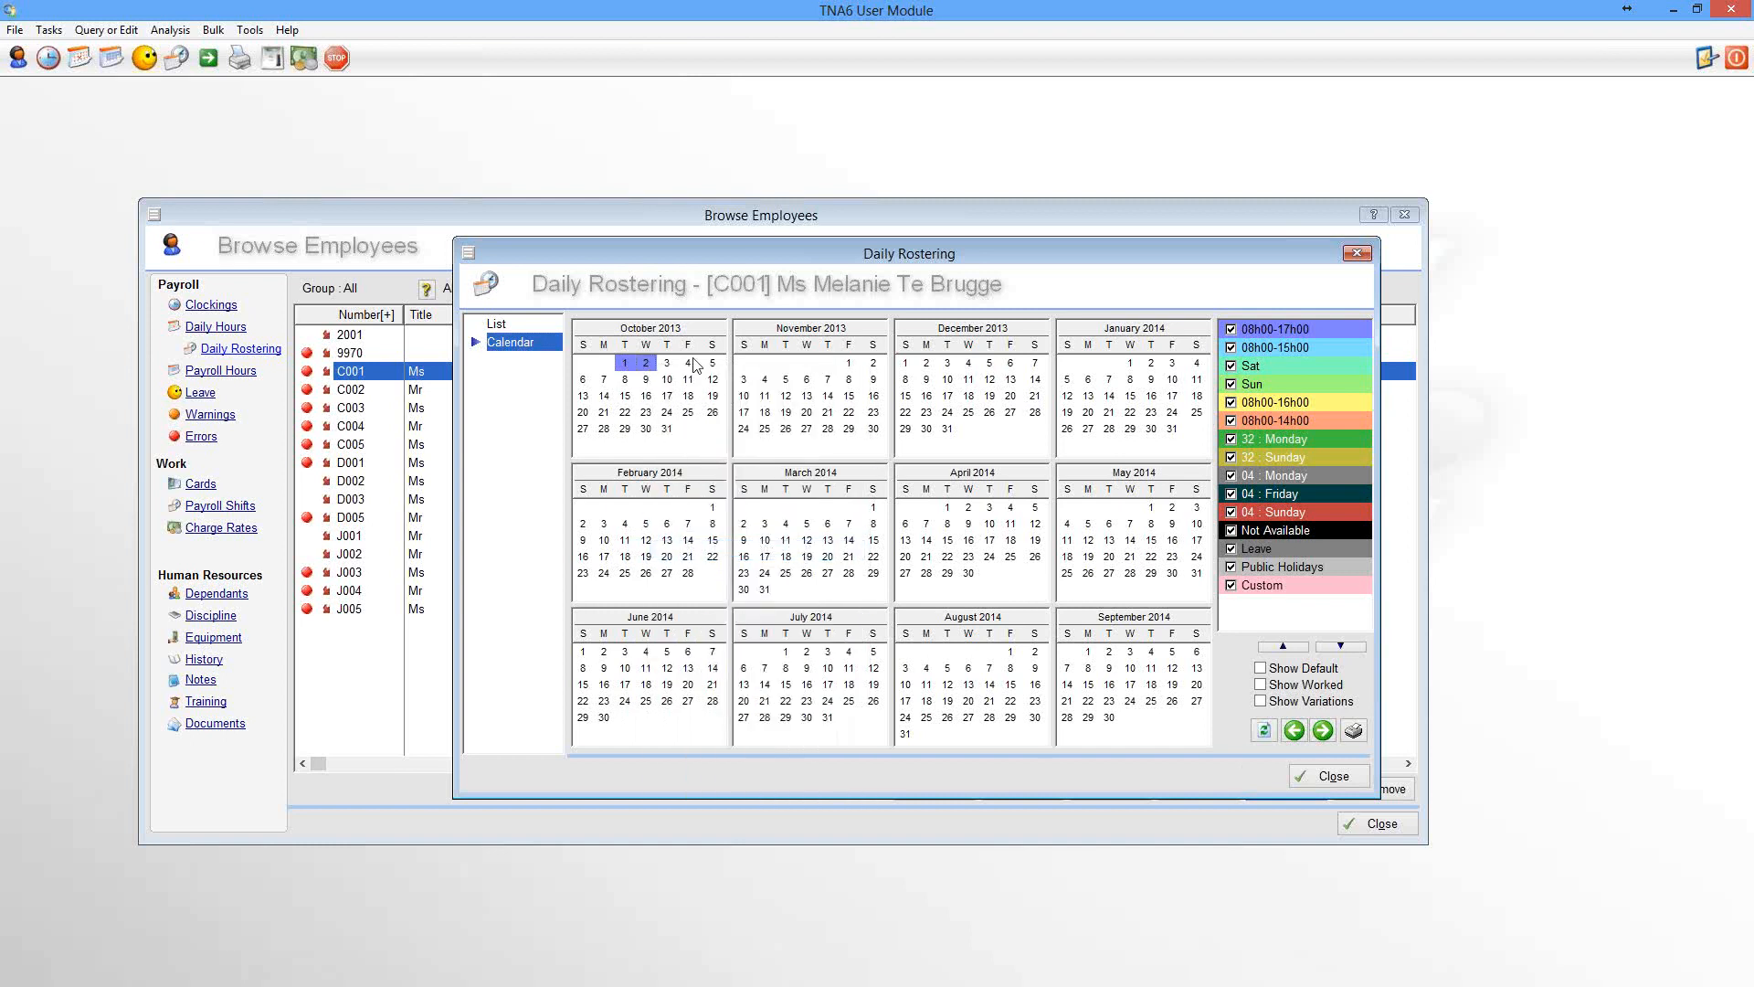
# Roster 3 and 4 October 2013 with the 08h00-15h00 shift
pyautogui.rightClick(669, 366)
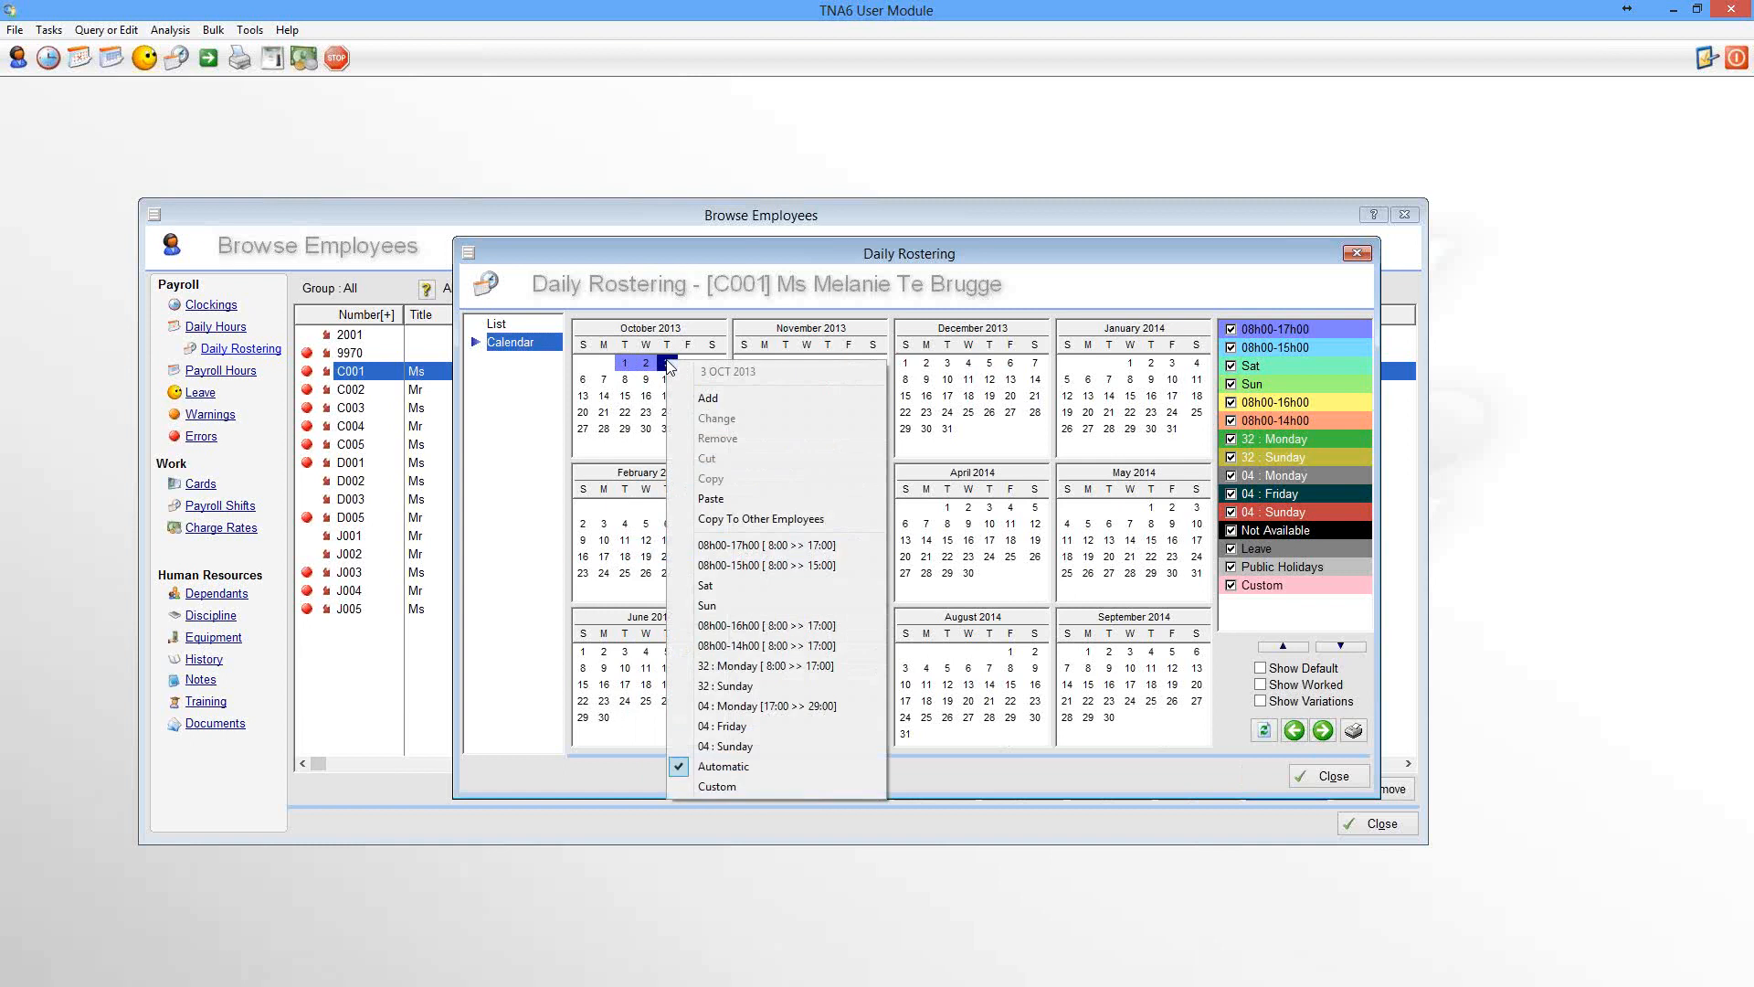
pyautogui.click(775, 567)
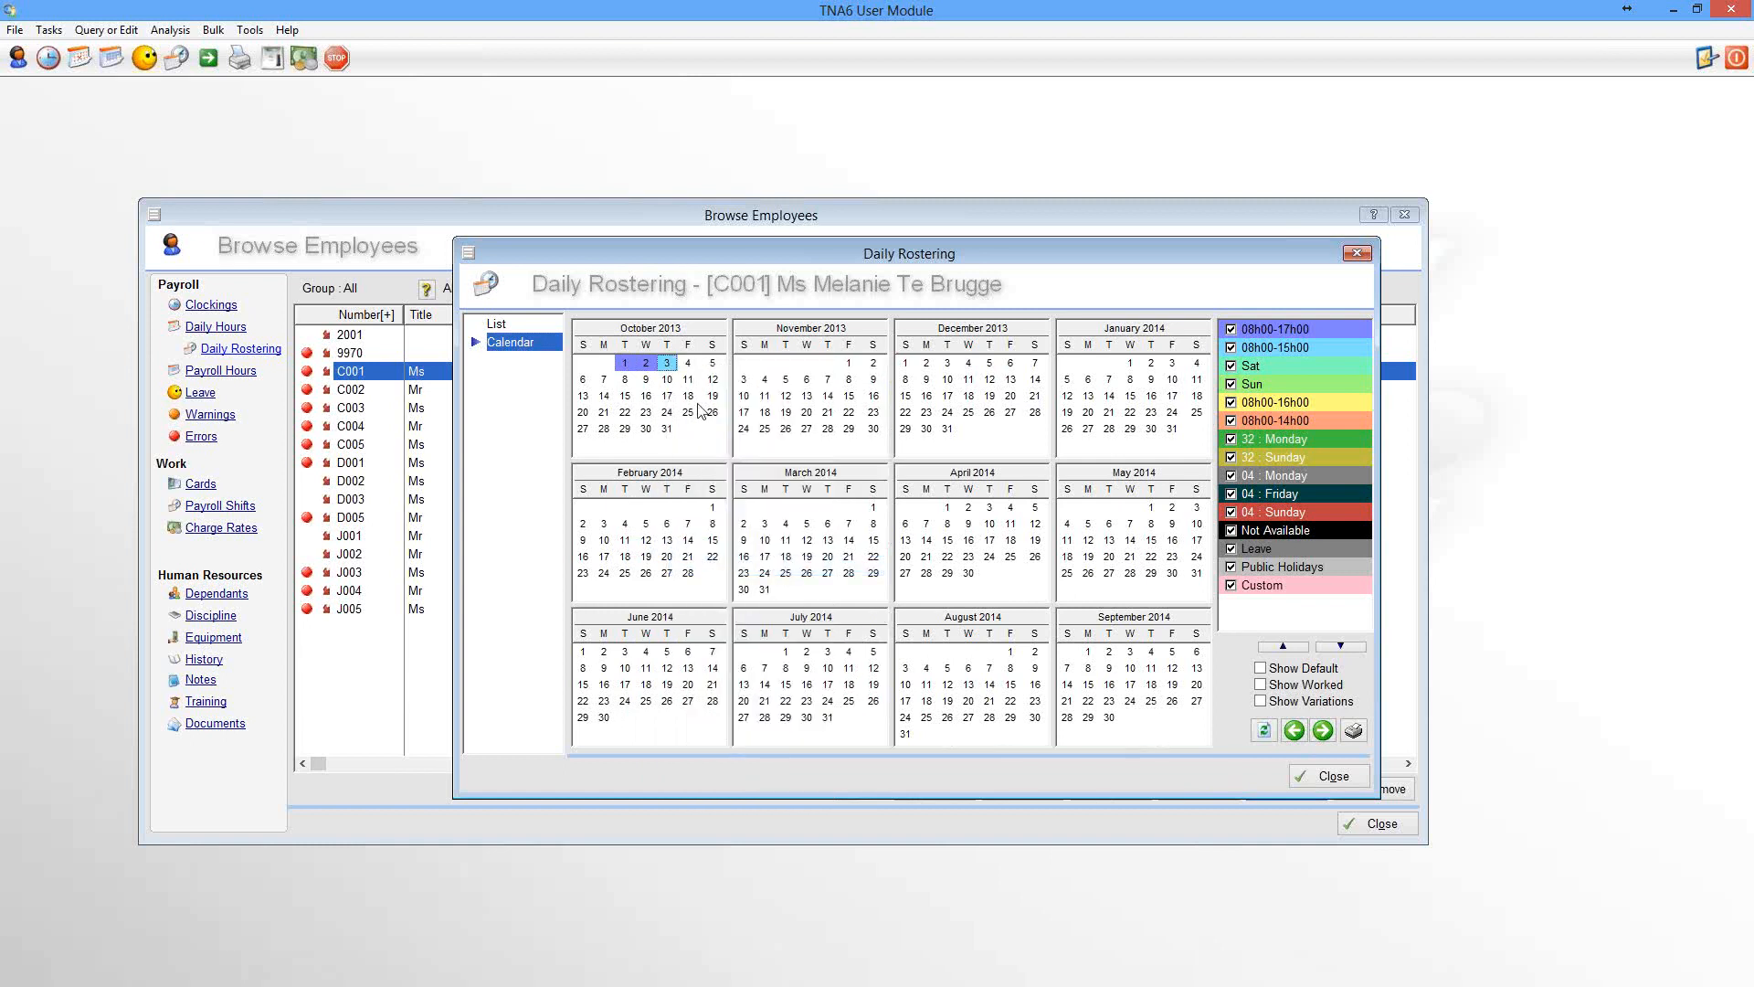
pyautogui.rightClick(688, 366)
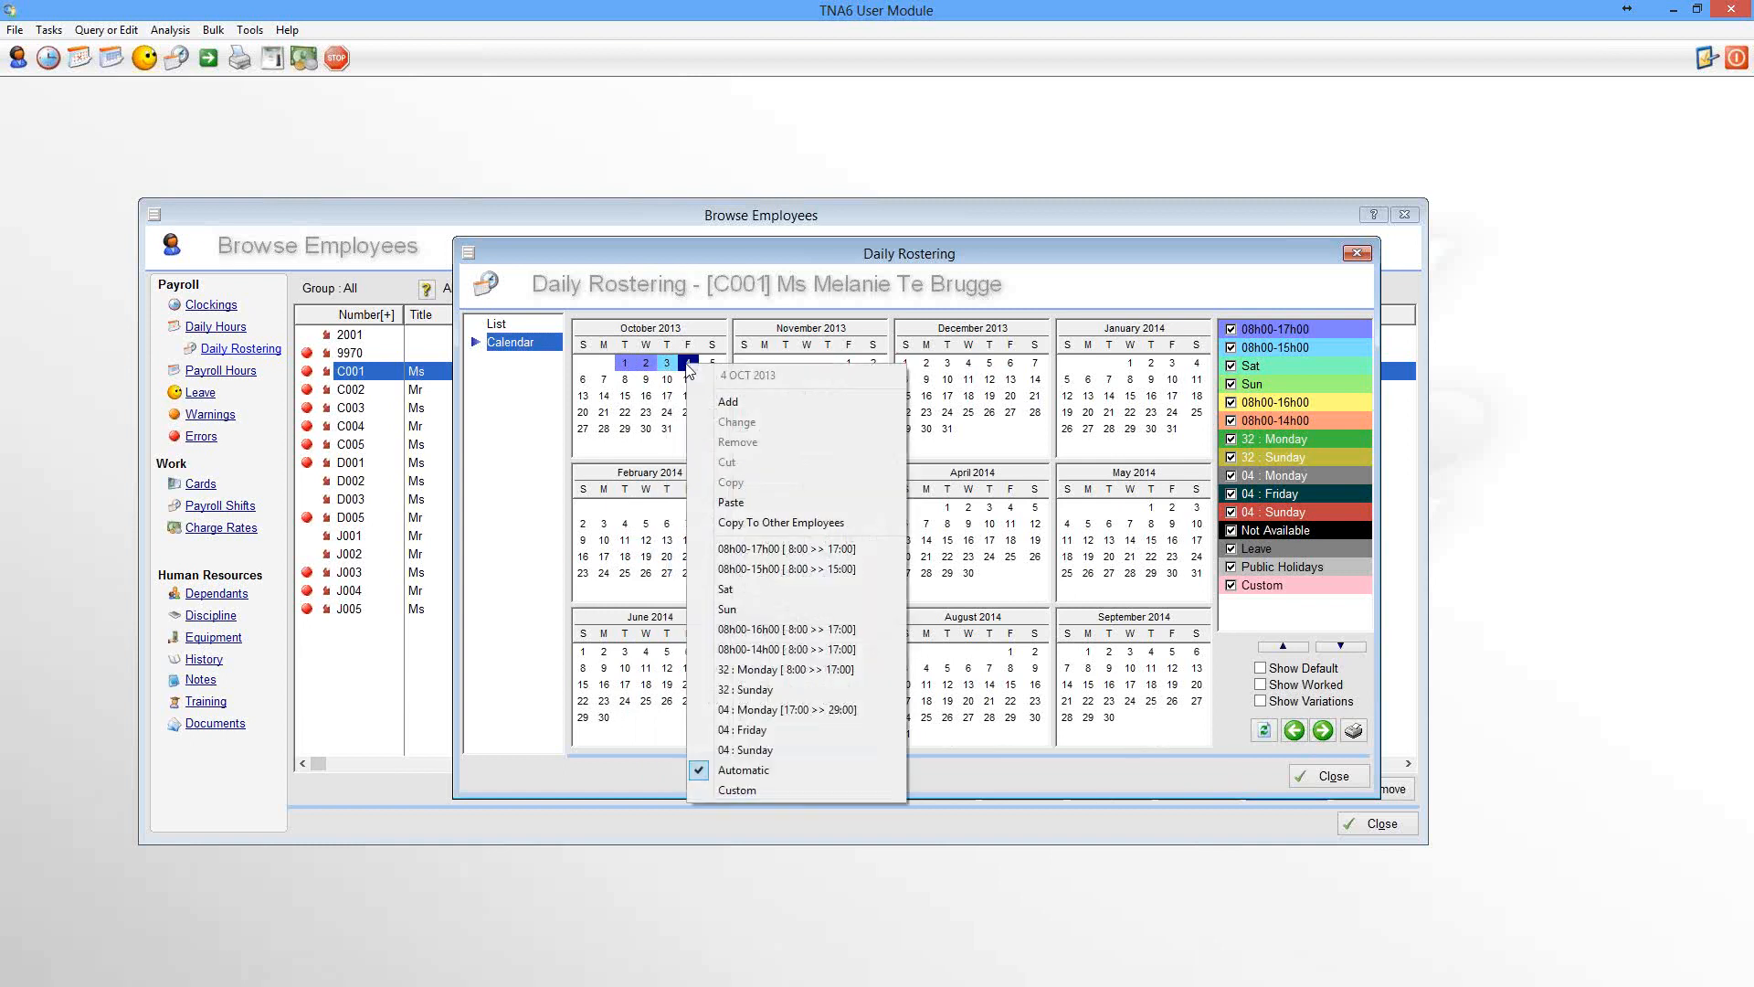
pyautogui.click(762, 569)
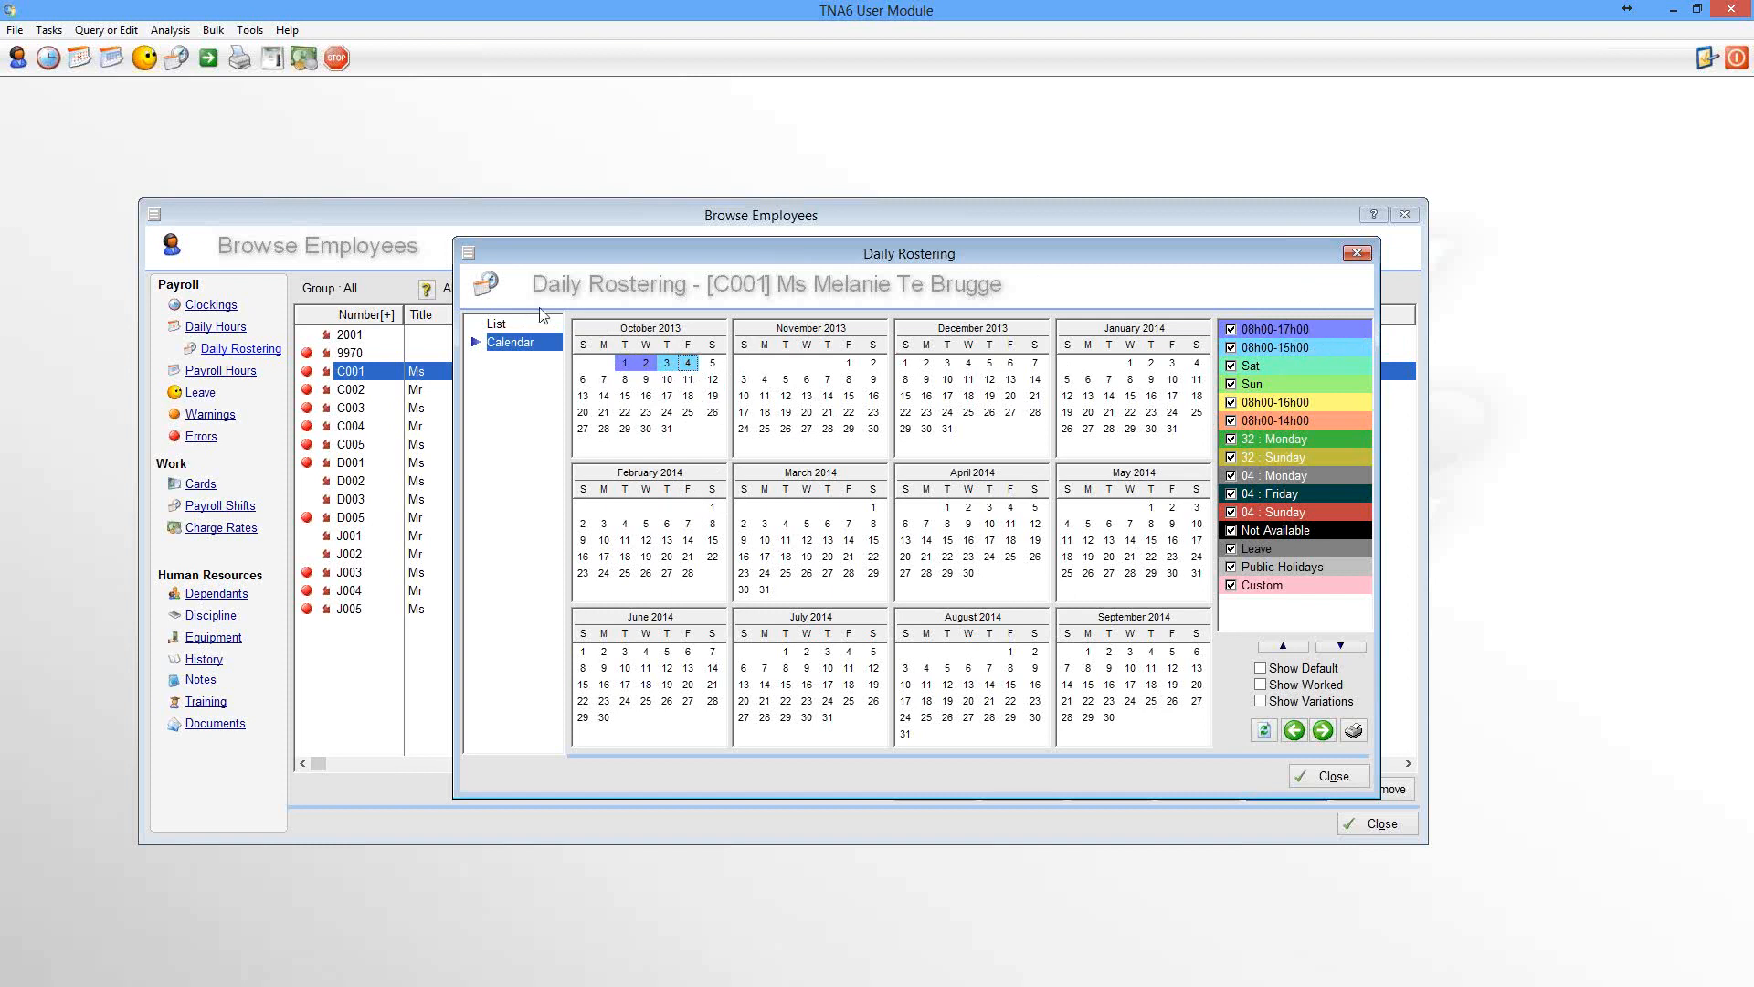
# Switch to the list view and set its From date to 01/10/2013 to list the rostered days
pyautogui.click(504, 328)
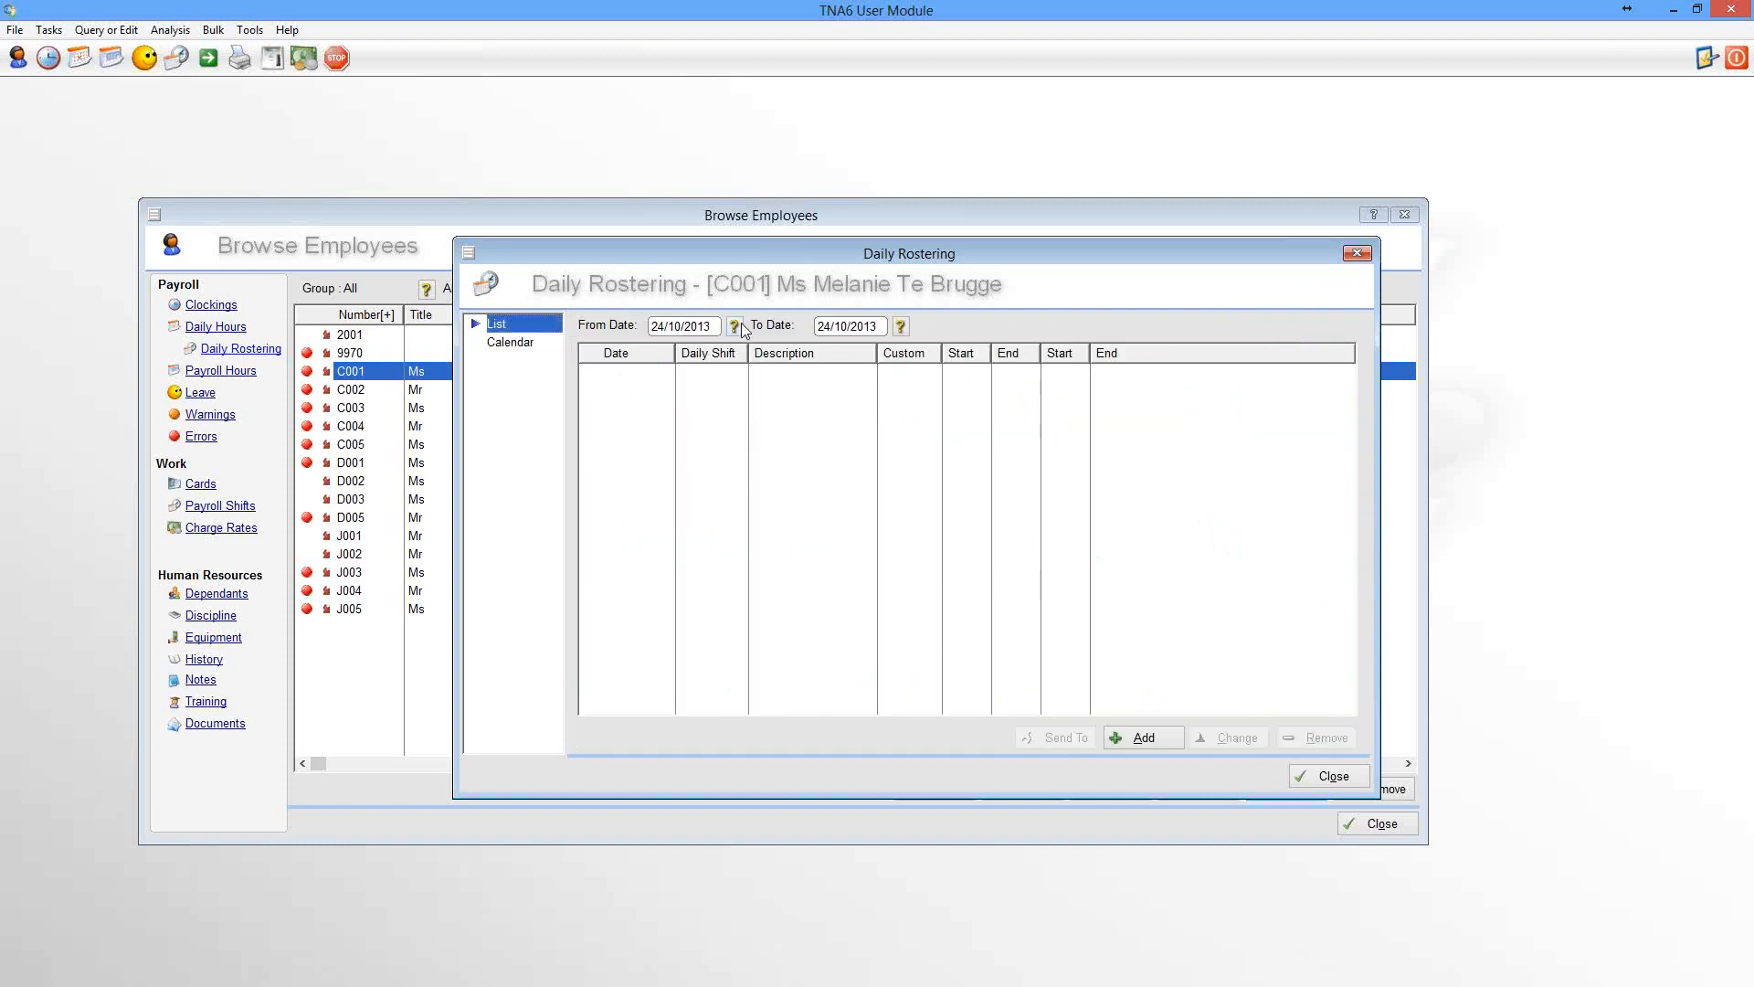
pyautogui.click(741, 326)
pyautogui.click(844, 490)
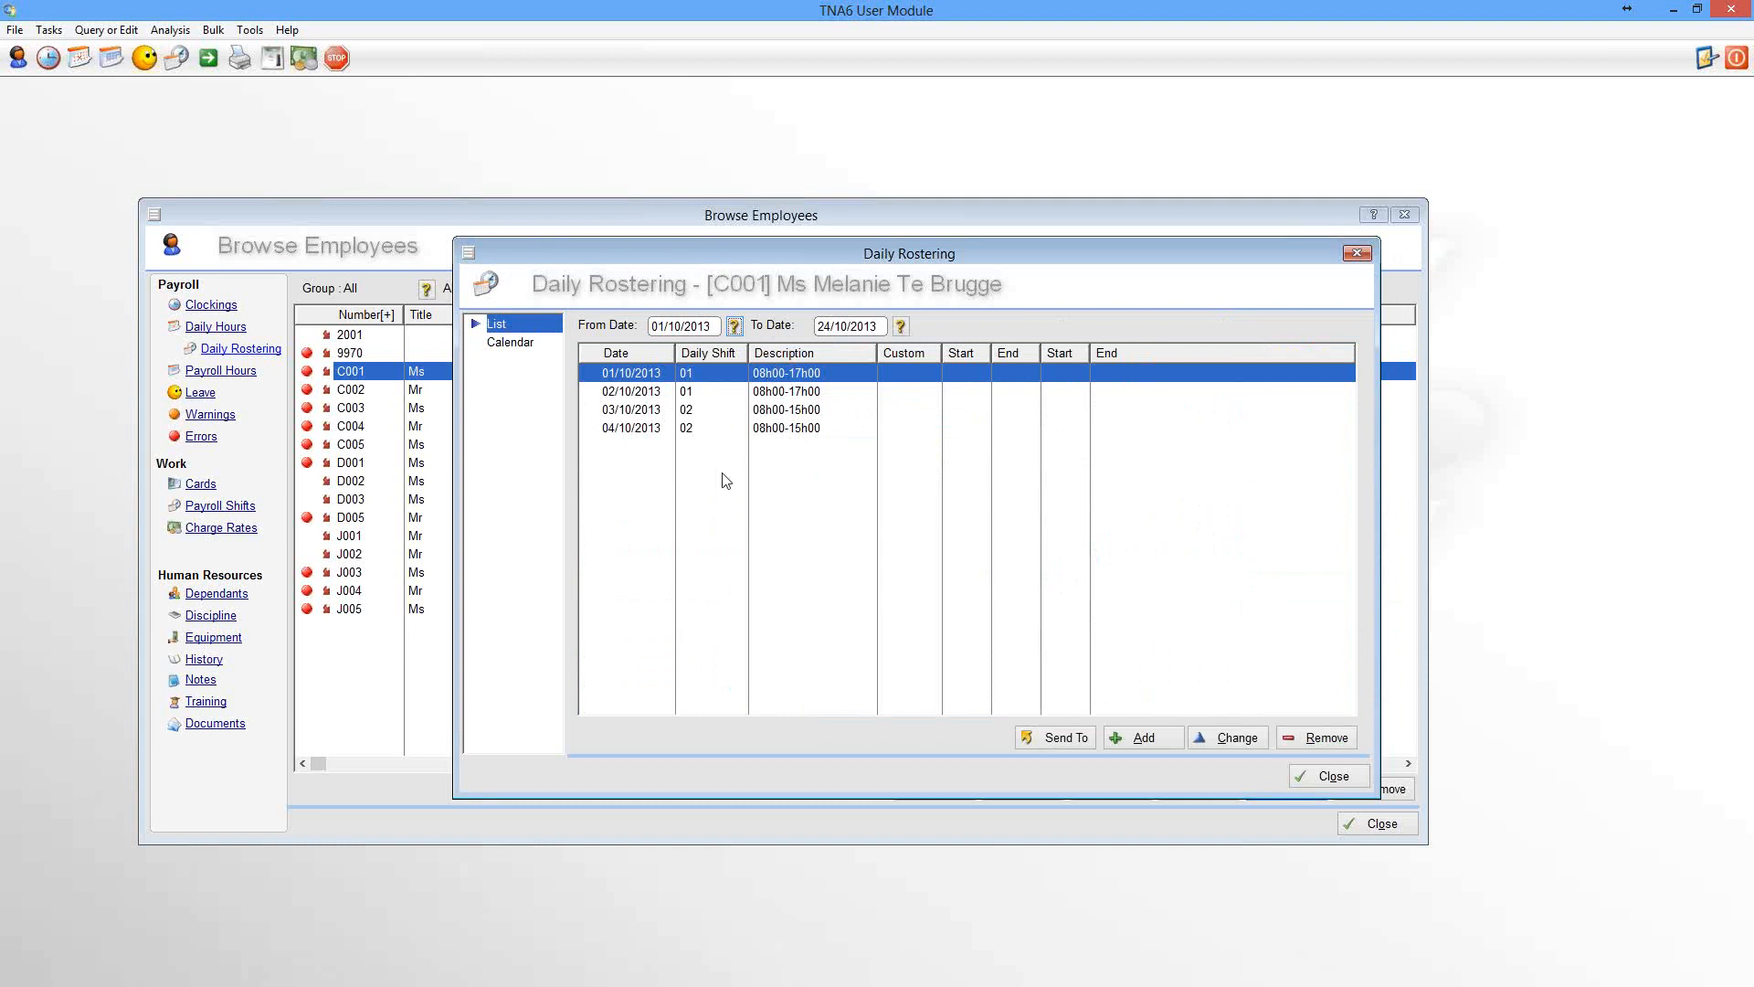
# Return to the calendar view and close the daily rostering dialog
pyautogui.click(501, 344)
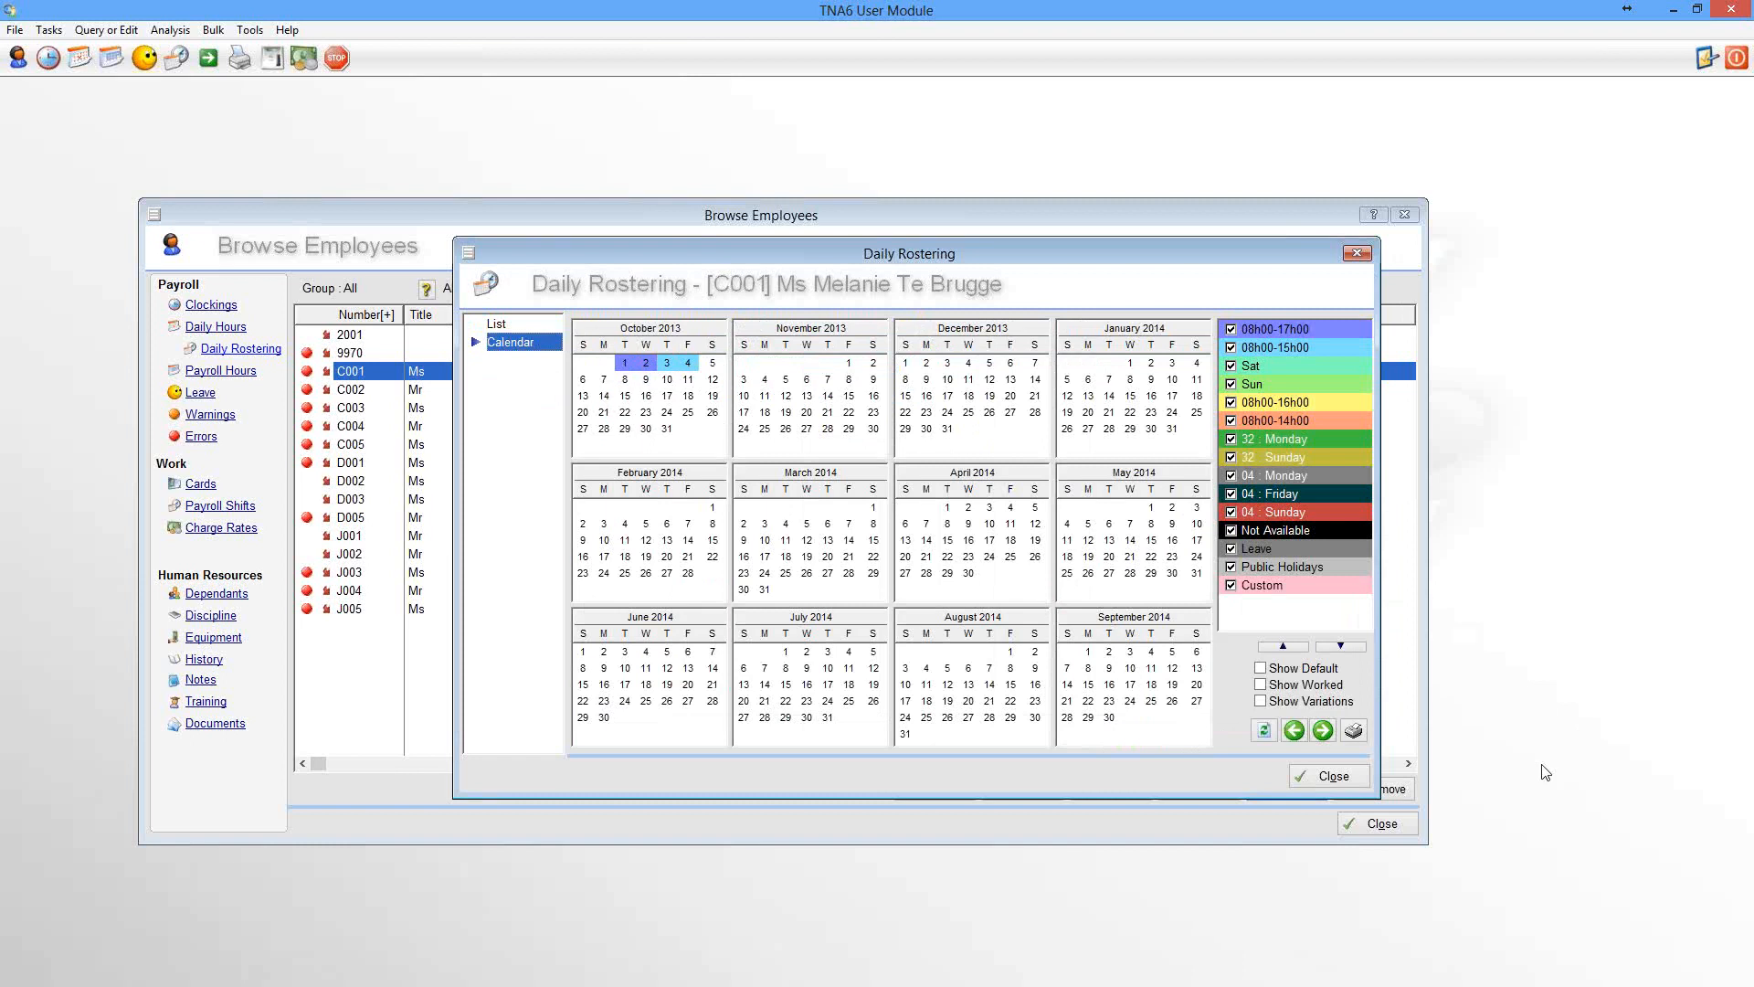
pyautogui.click(1335, 777)
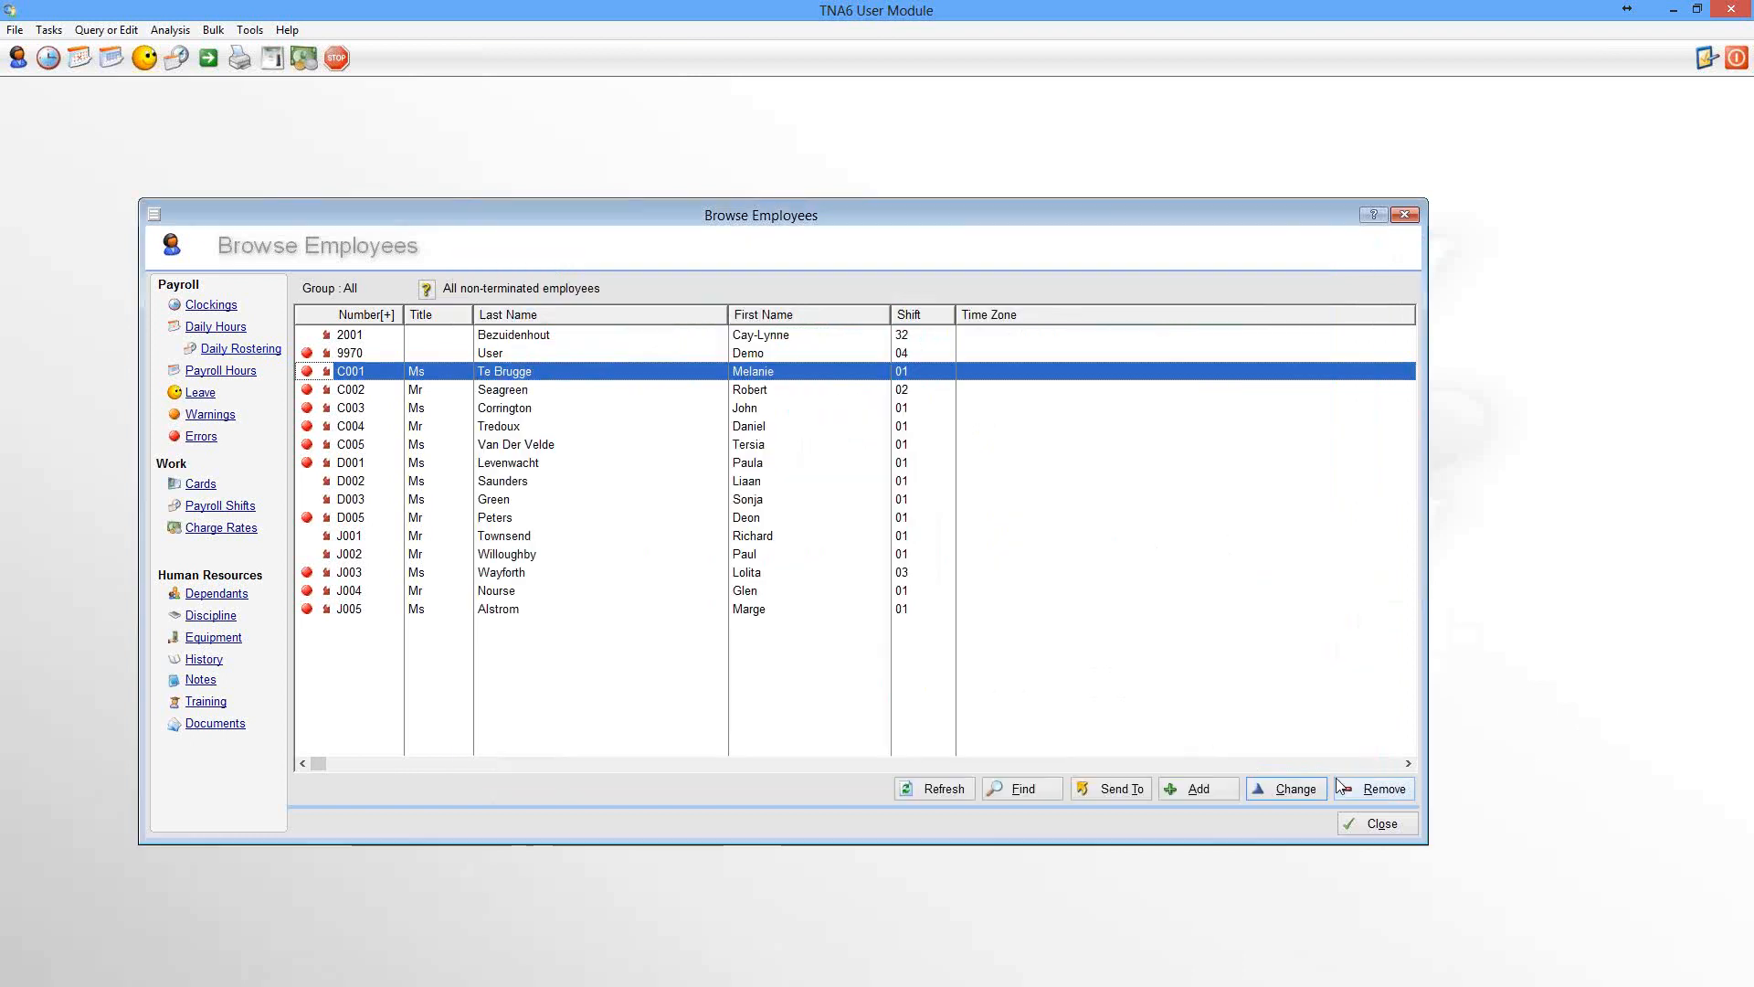
# Open the employee's daily hours, review the first rostered days and close the window
pyautogui.click(209, 331)
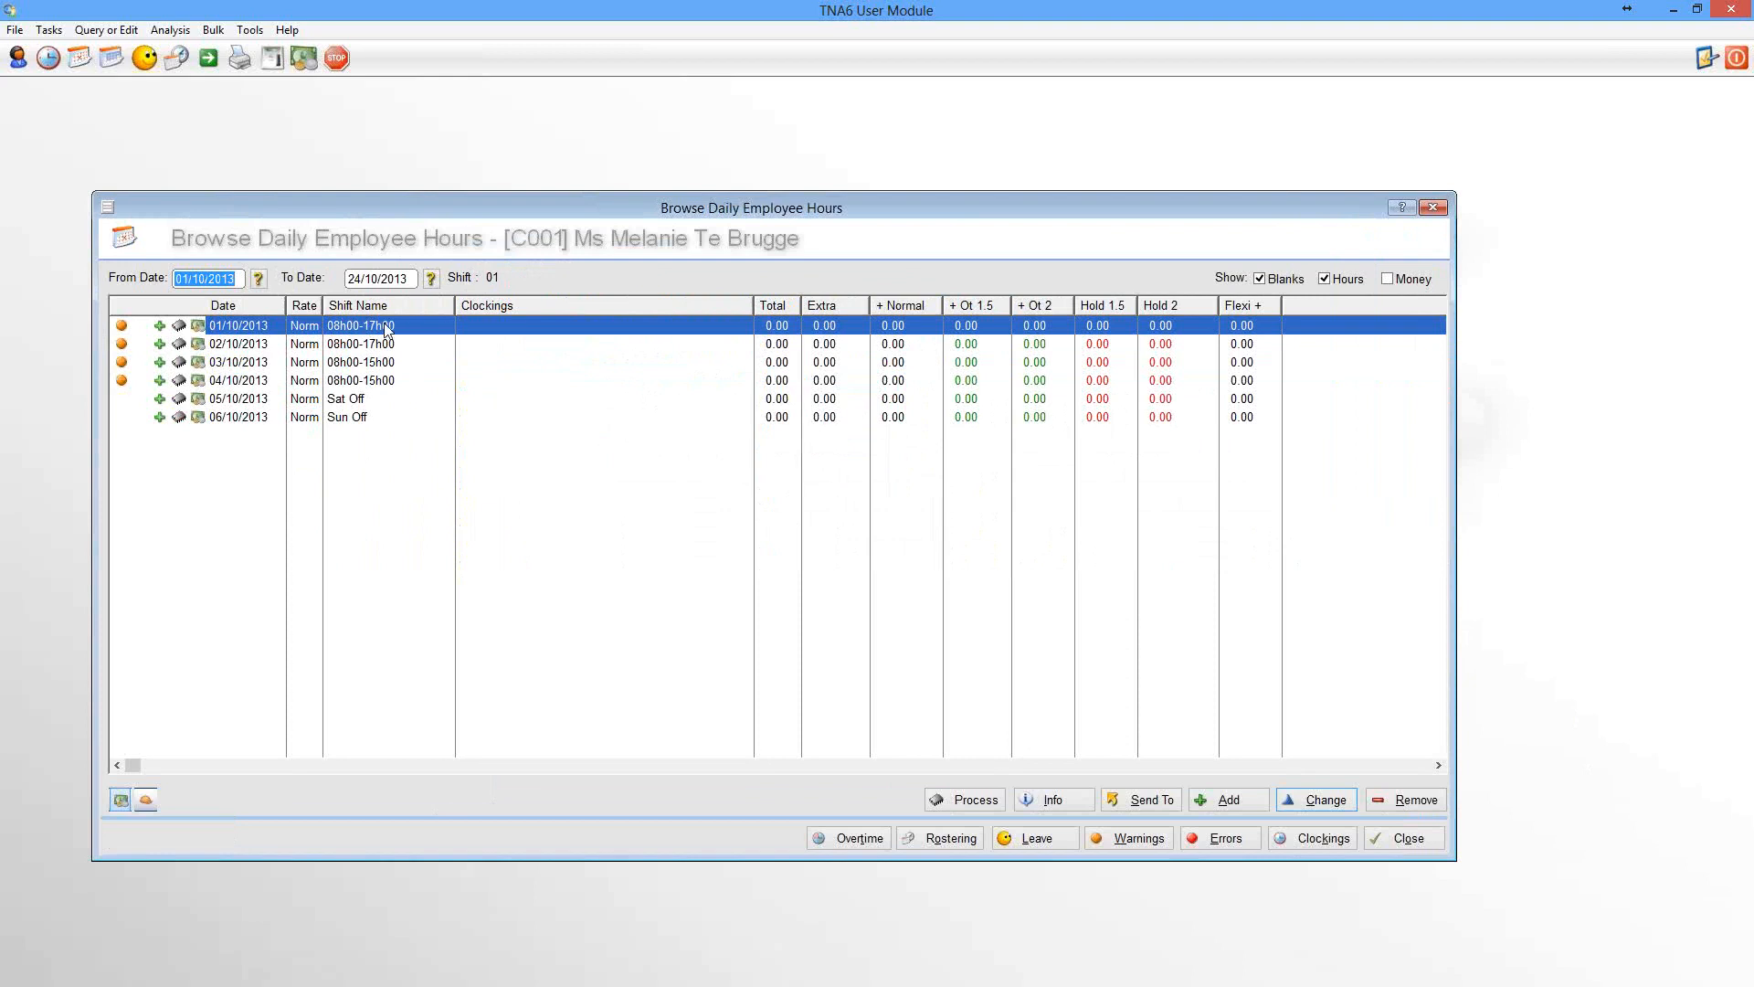
pyautogui.click(382, 327)
pyautogui.click(377, 349)
pyautogui.click(370, 365)
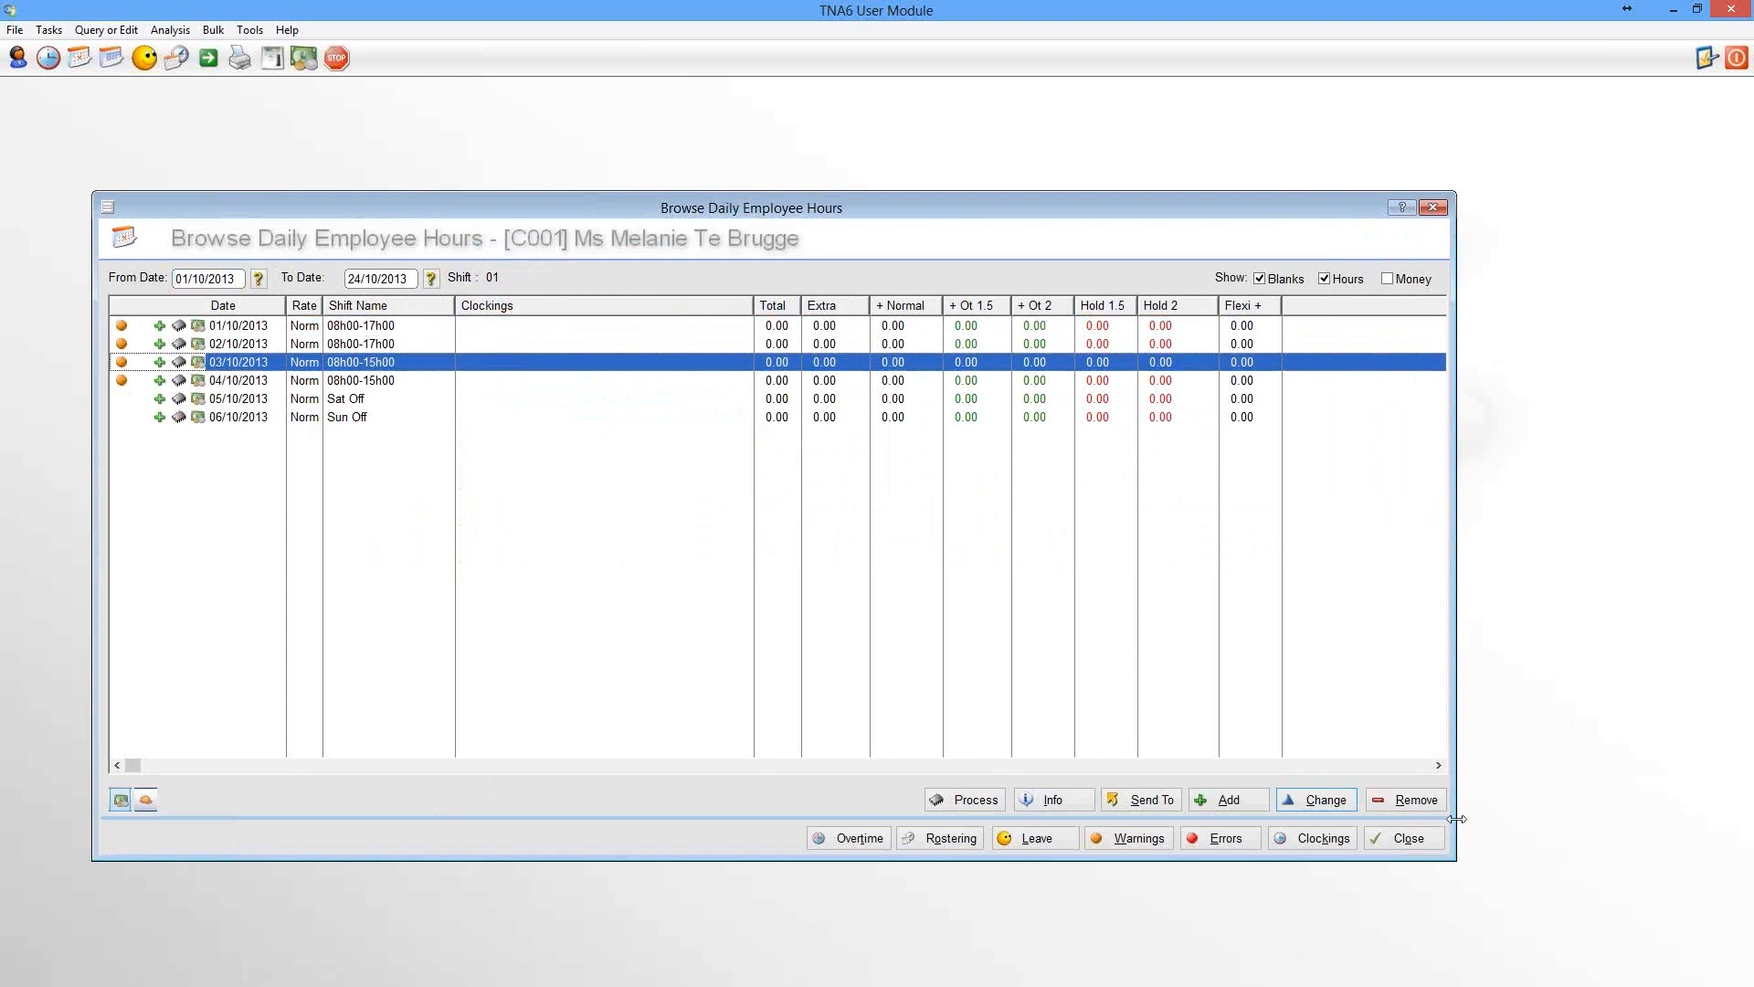
pyautogui.click(1418, 838)
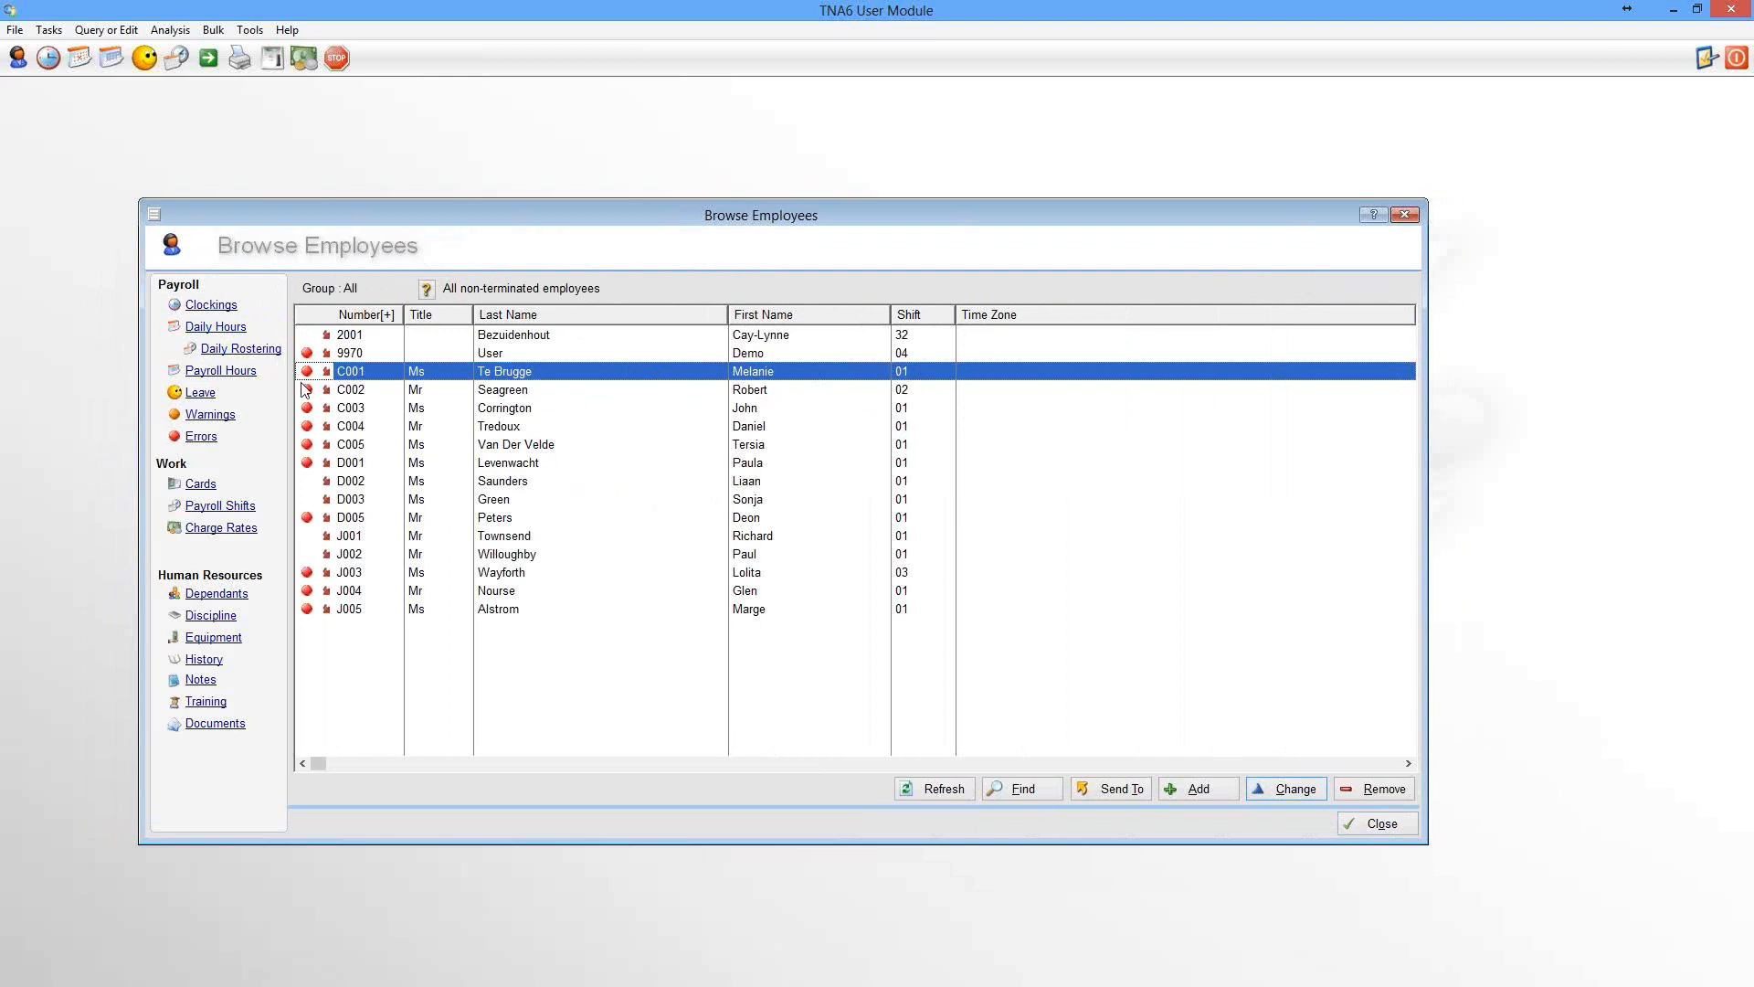
# Open the Daily Shift Rostering query for all employees and switch it to the calendar view
pyautogui.click(213, 29)
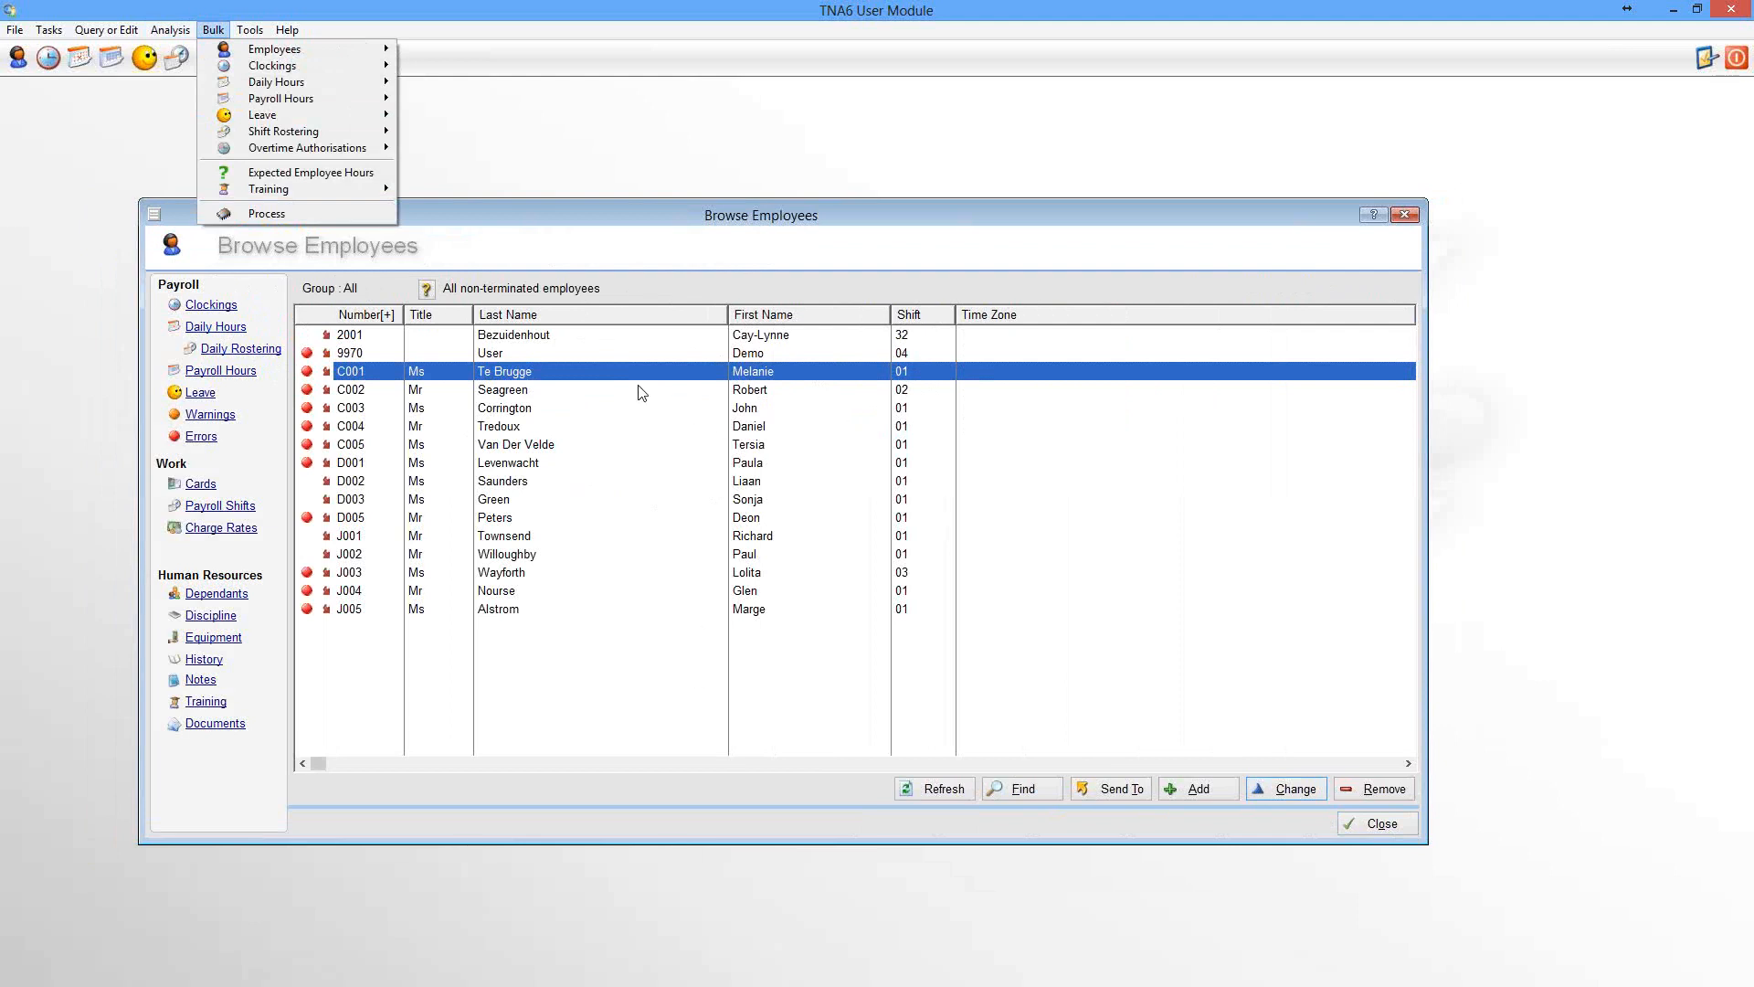
pyautogui.click(579, 375)
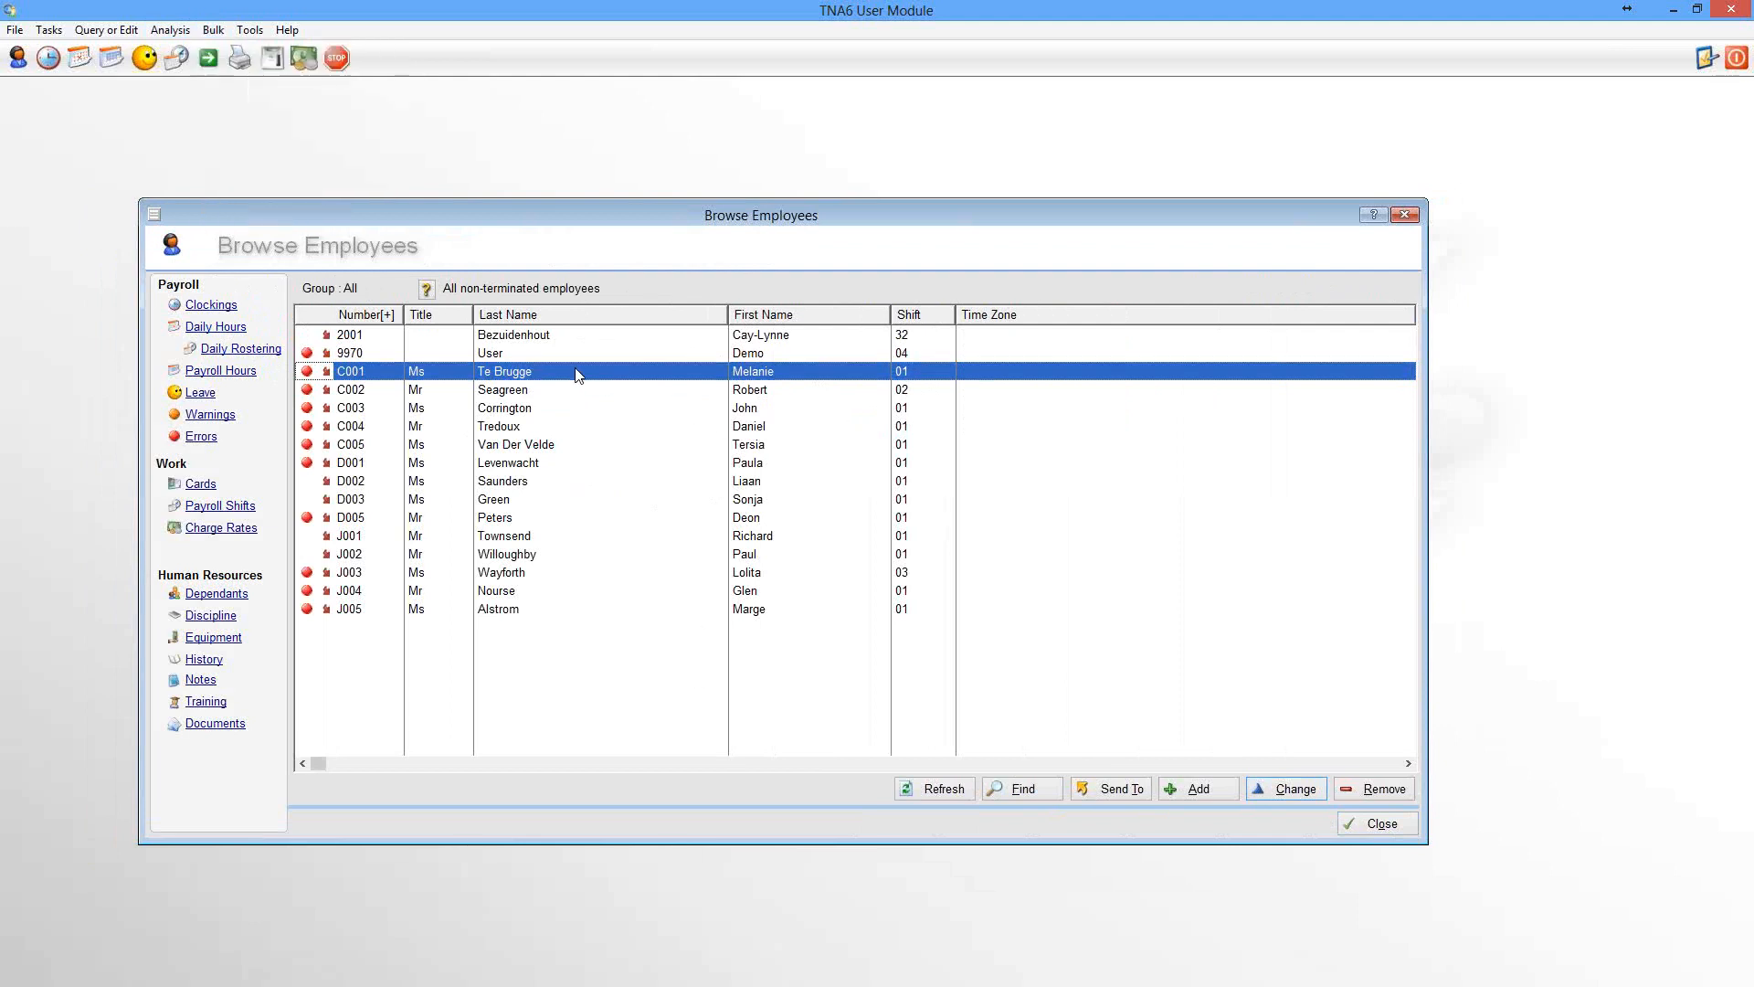
pyautogui.click(108, 35)
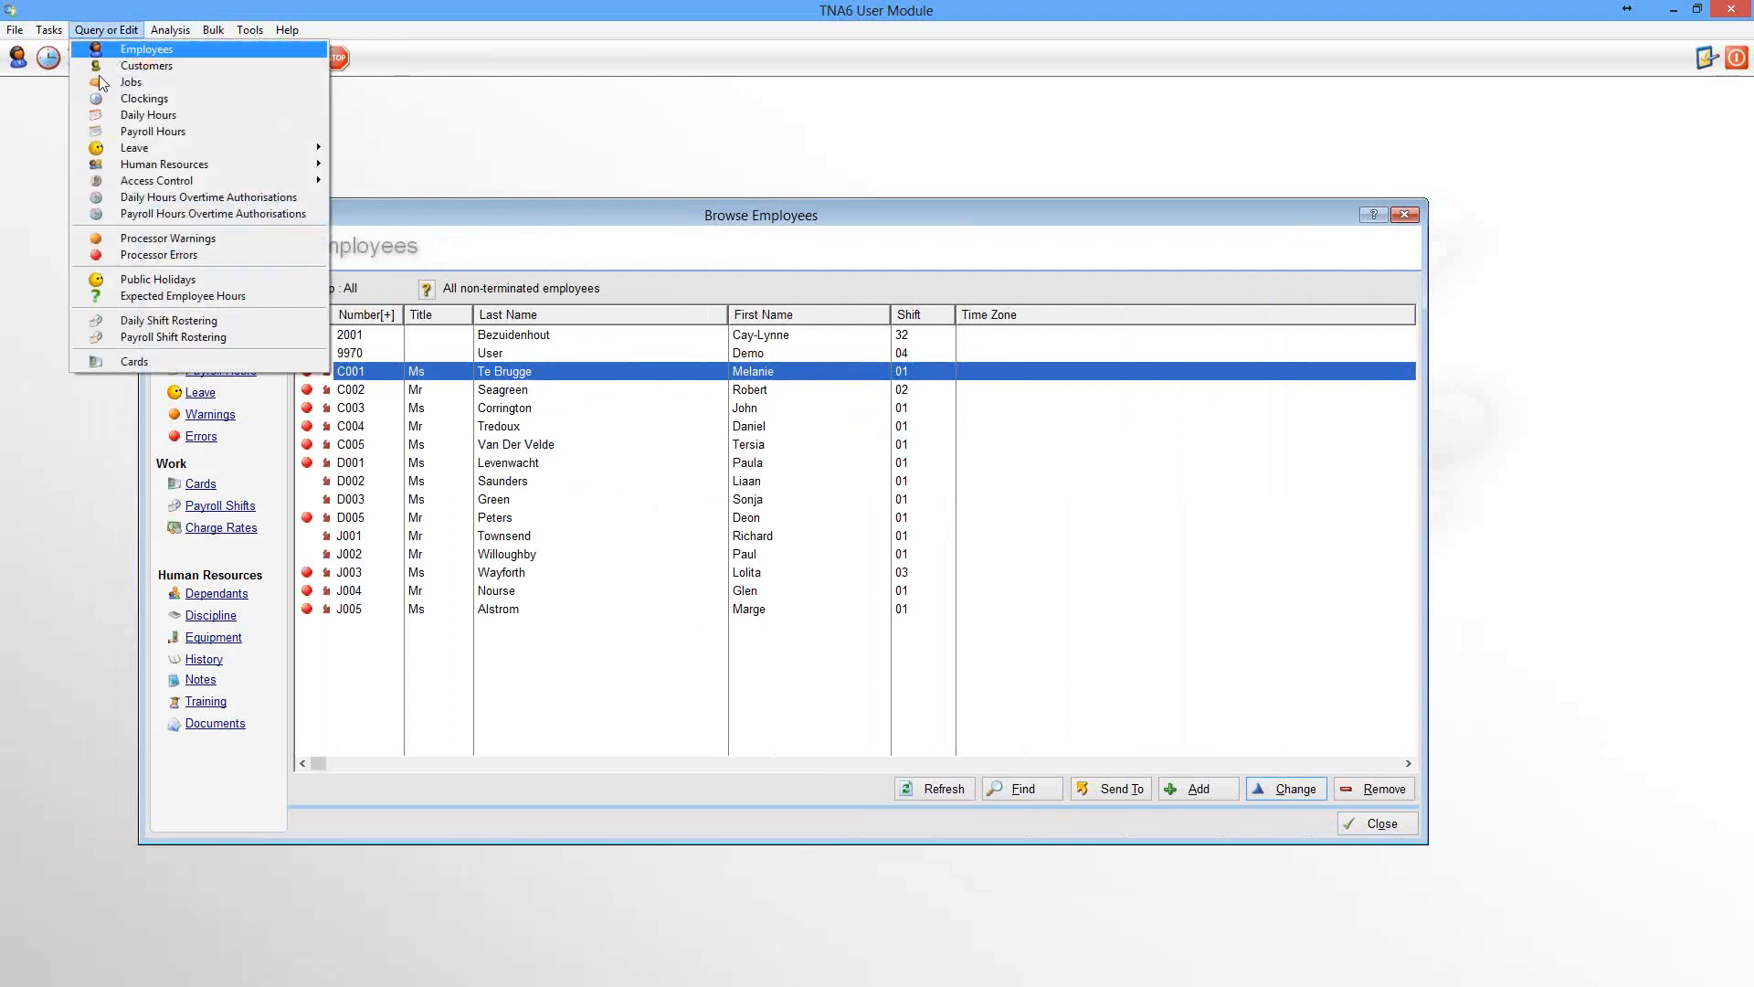
pyautogui.click(223, 320)
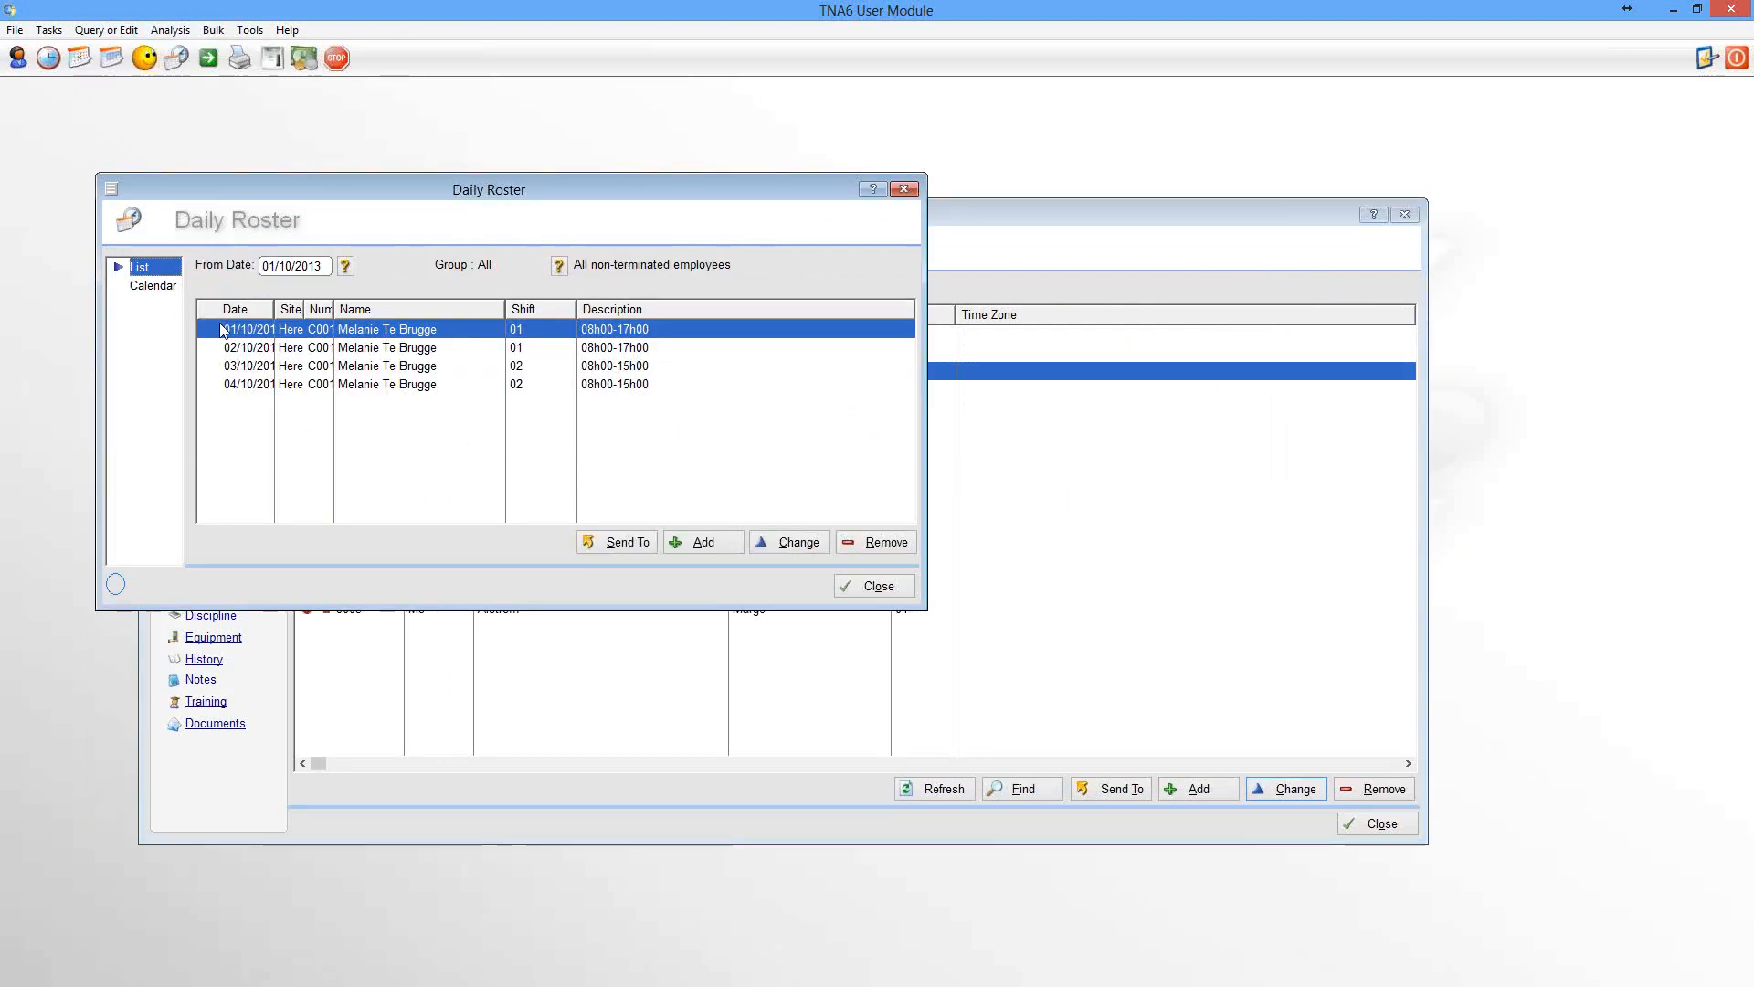
pyautogui.click(700, 542)
pyautogui.click(152, 285)
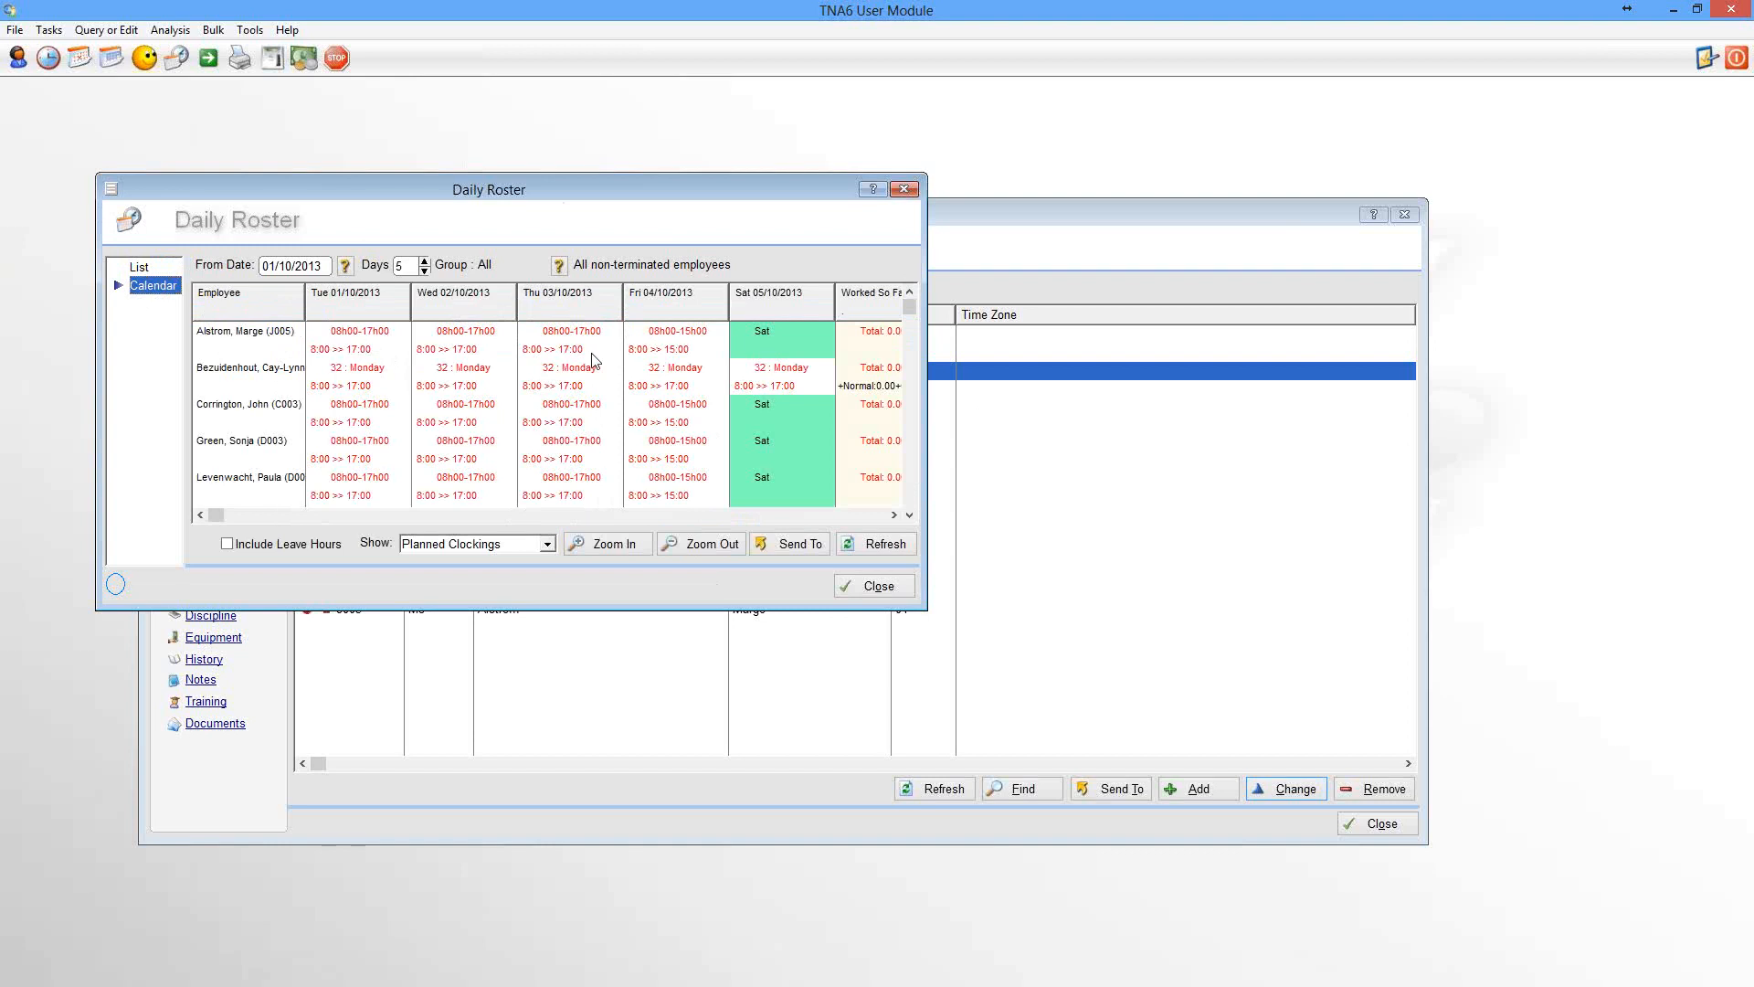
# Inspect the shift options for 2 October in the roster calendar, then close the Daily Roster
pyautogui.rightClick(483, 346)
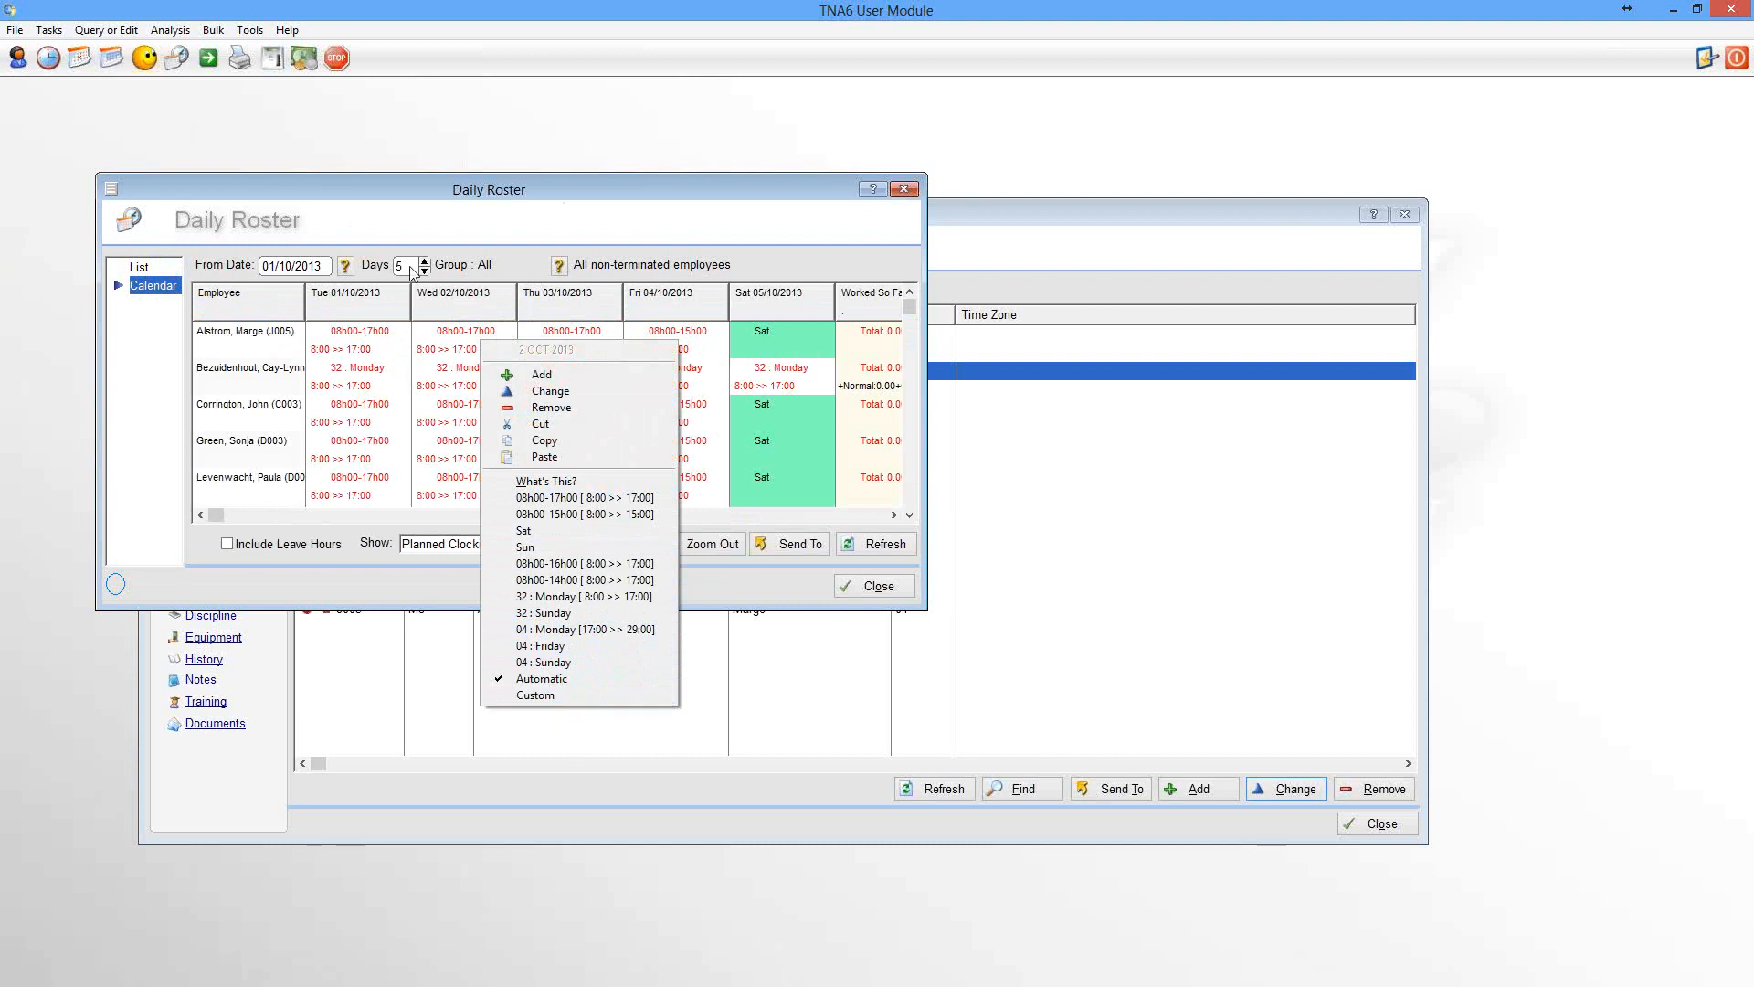
pyautogui.click(454, 338)
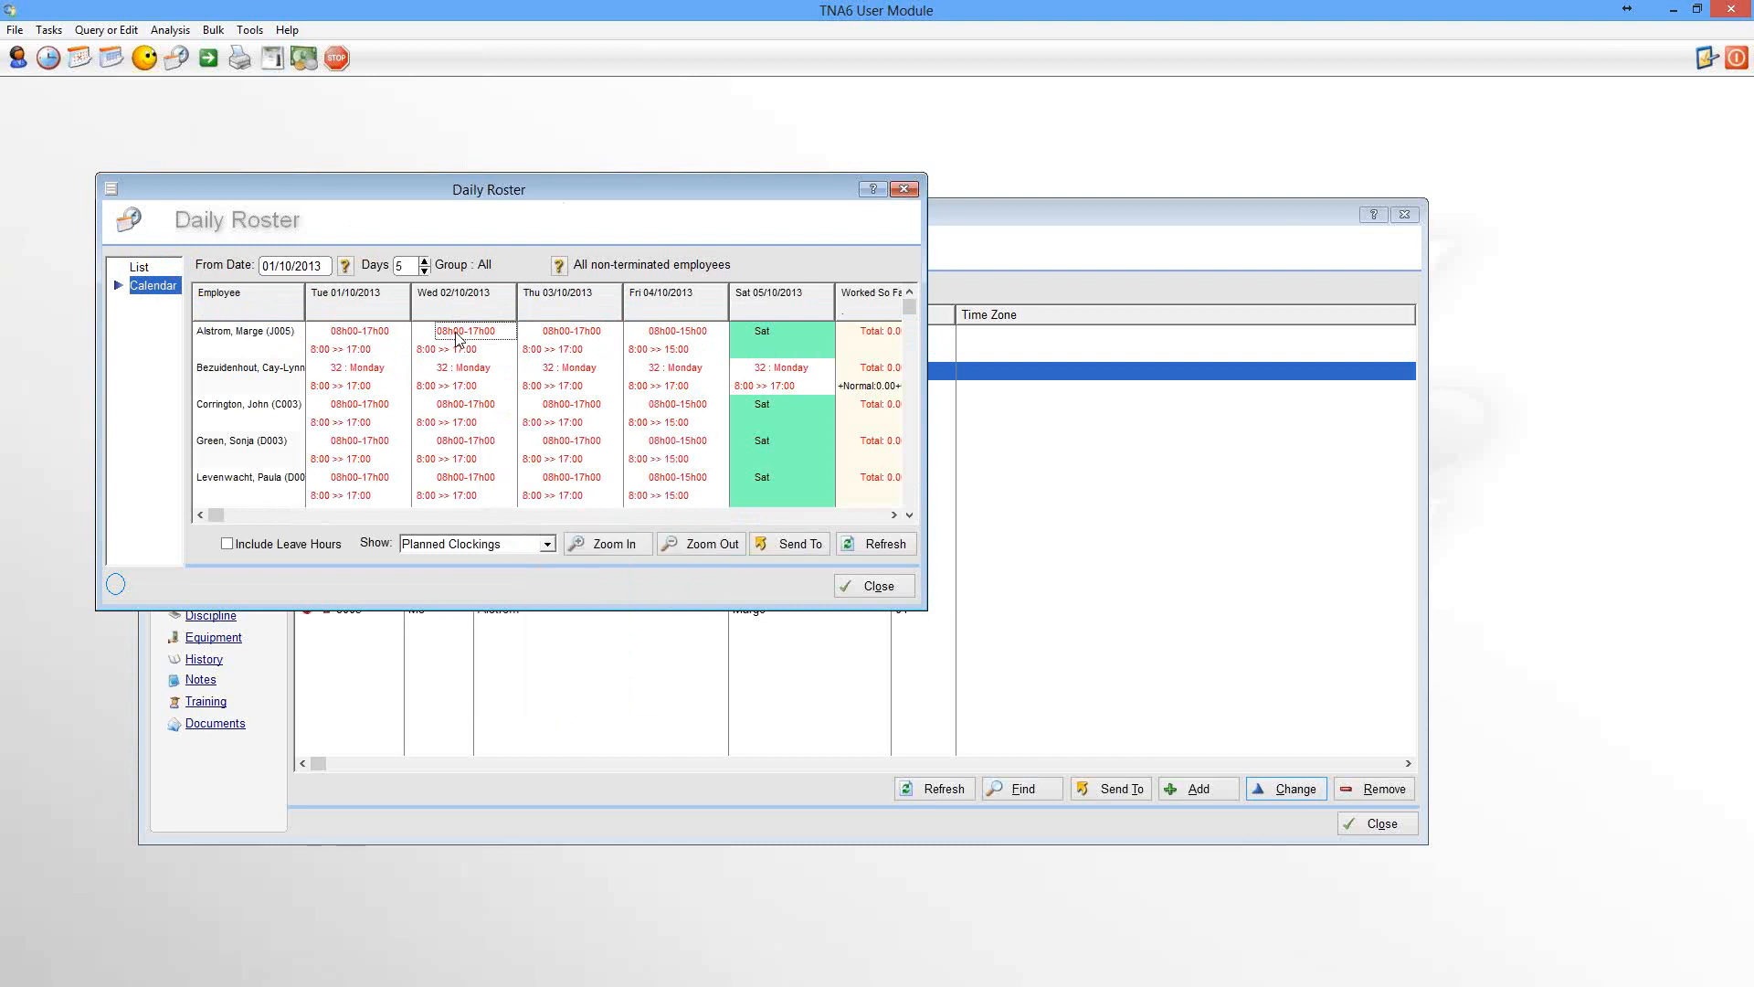
pyautogui.rightClick(457, 339)
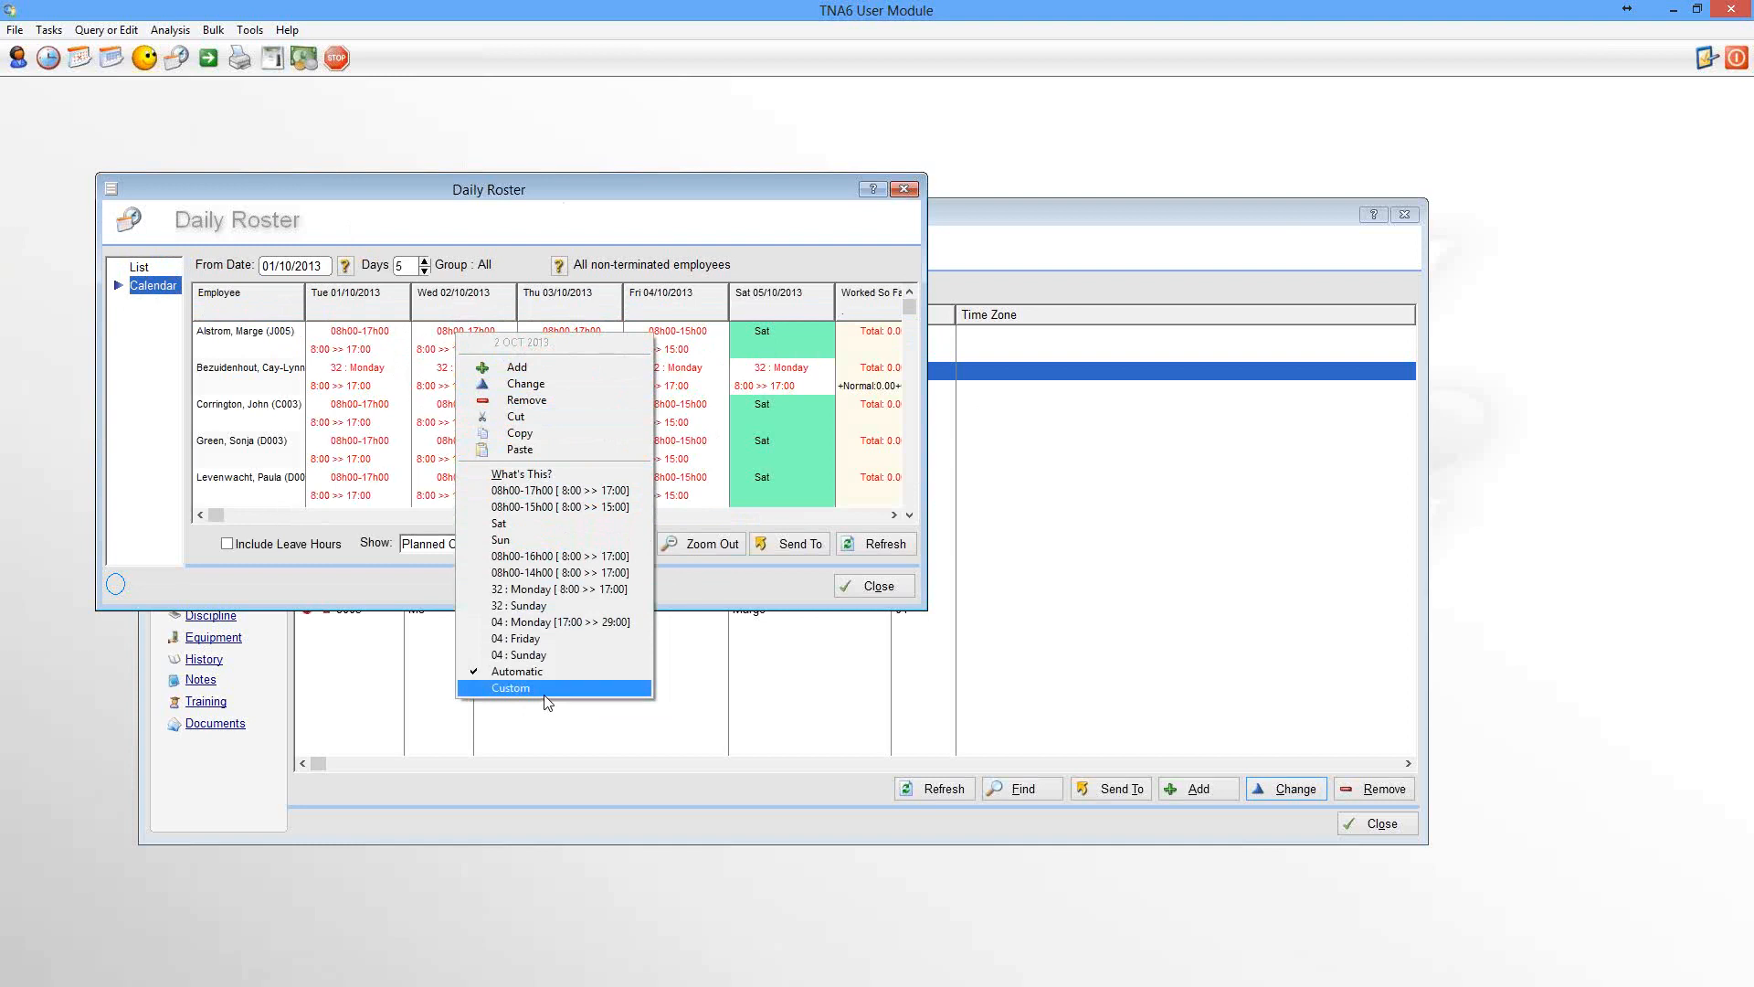
pyautogui.click(247, 331)
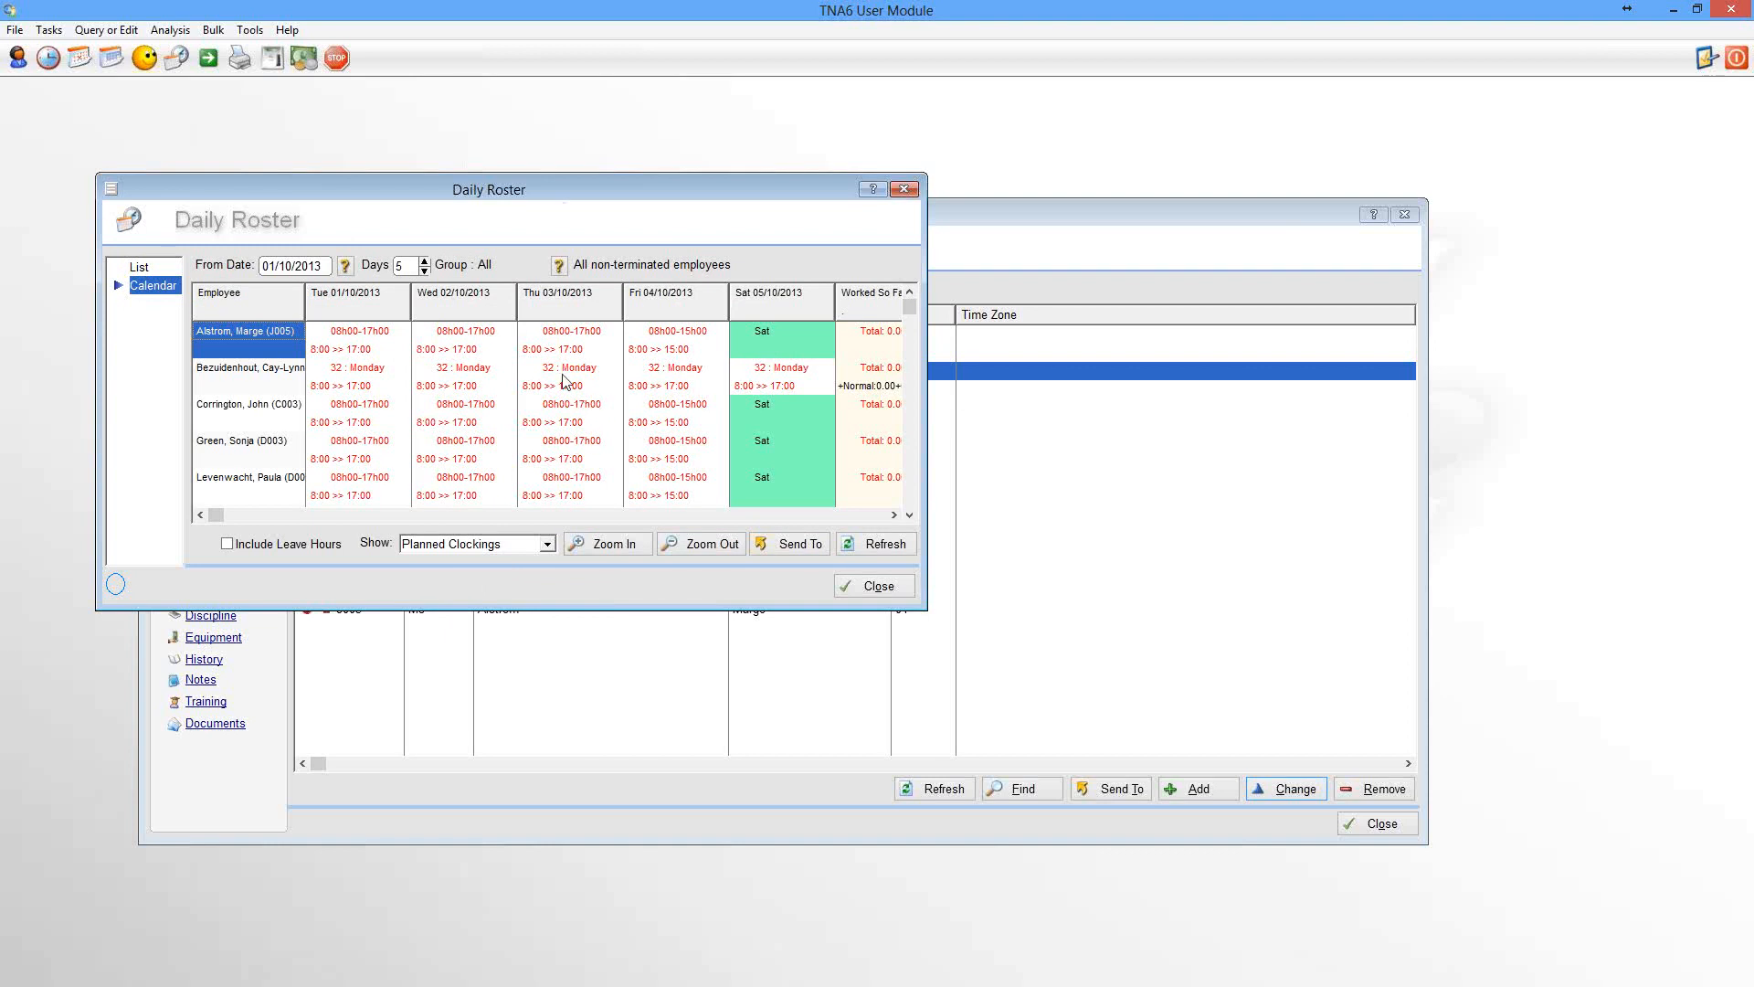
pyautogui.click(879, 587)
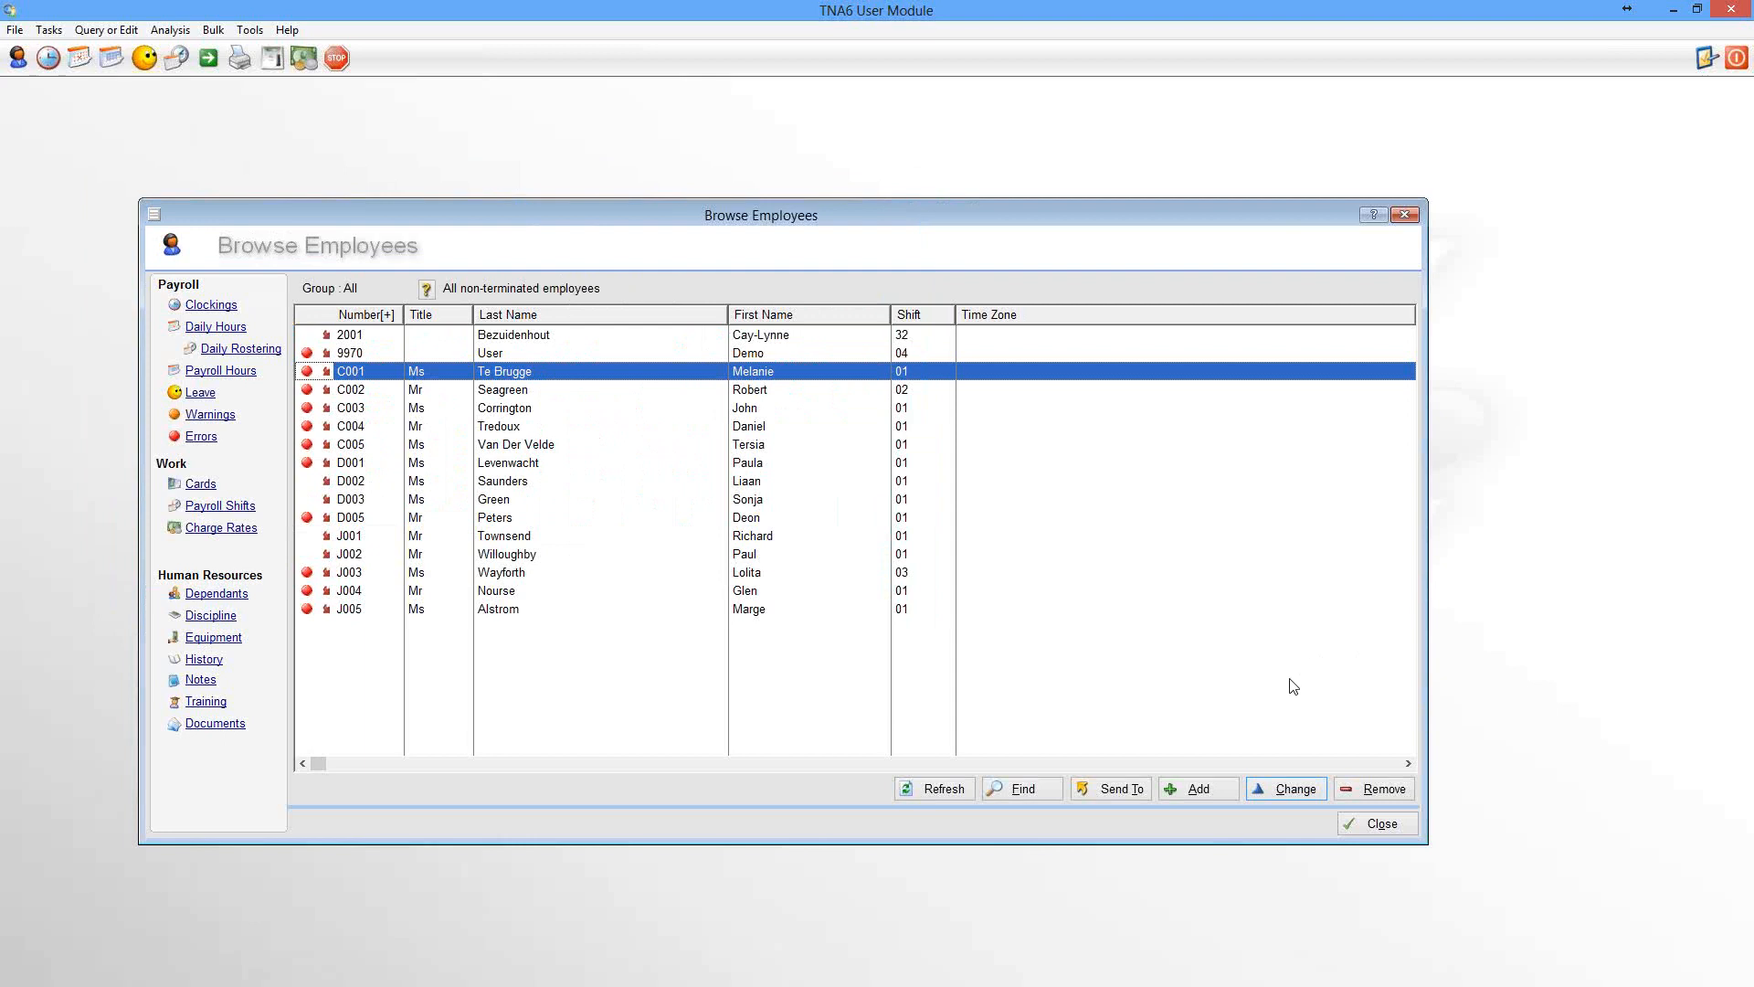
# Edit the selected employee and open the payroll shift history from the Shift Pattern page
pyautogui.click(1291, 791)
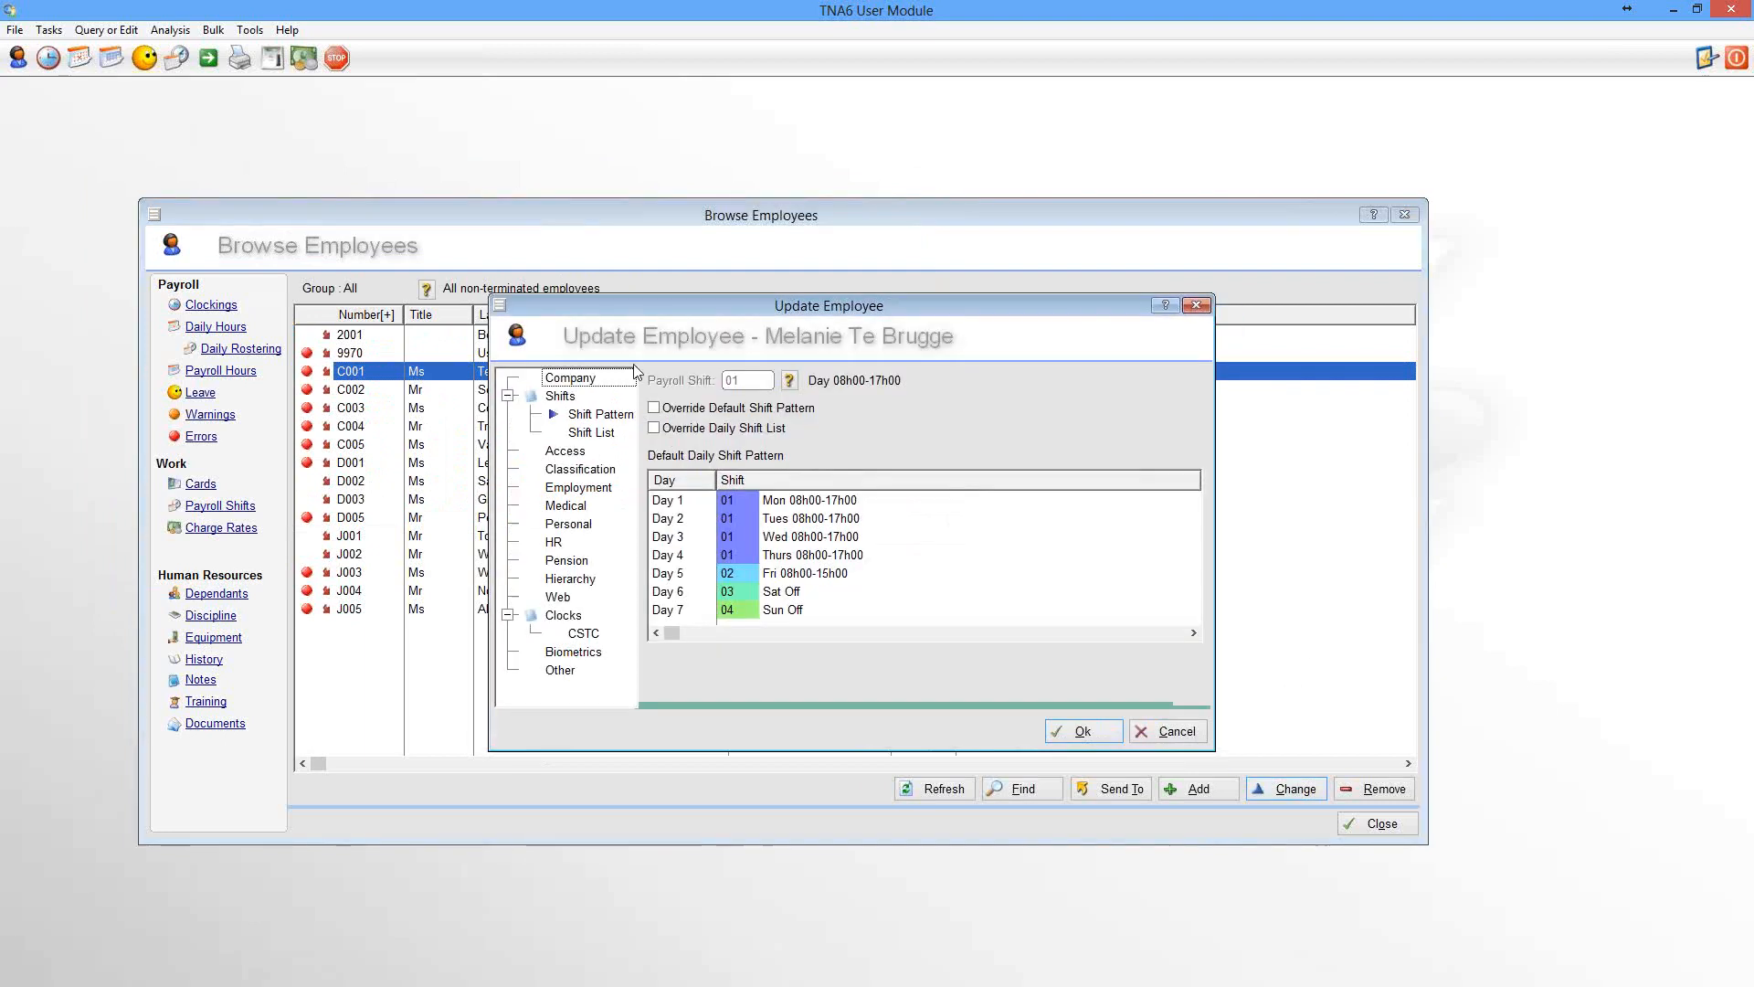
pyautogui.click(592, 413)
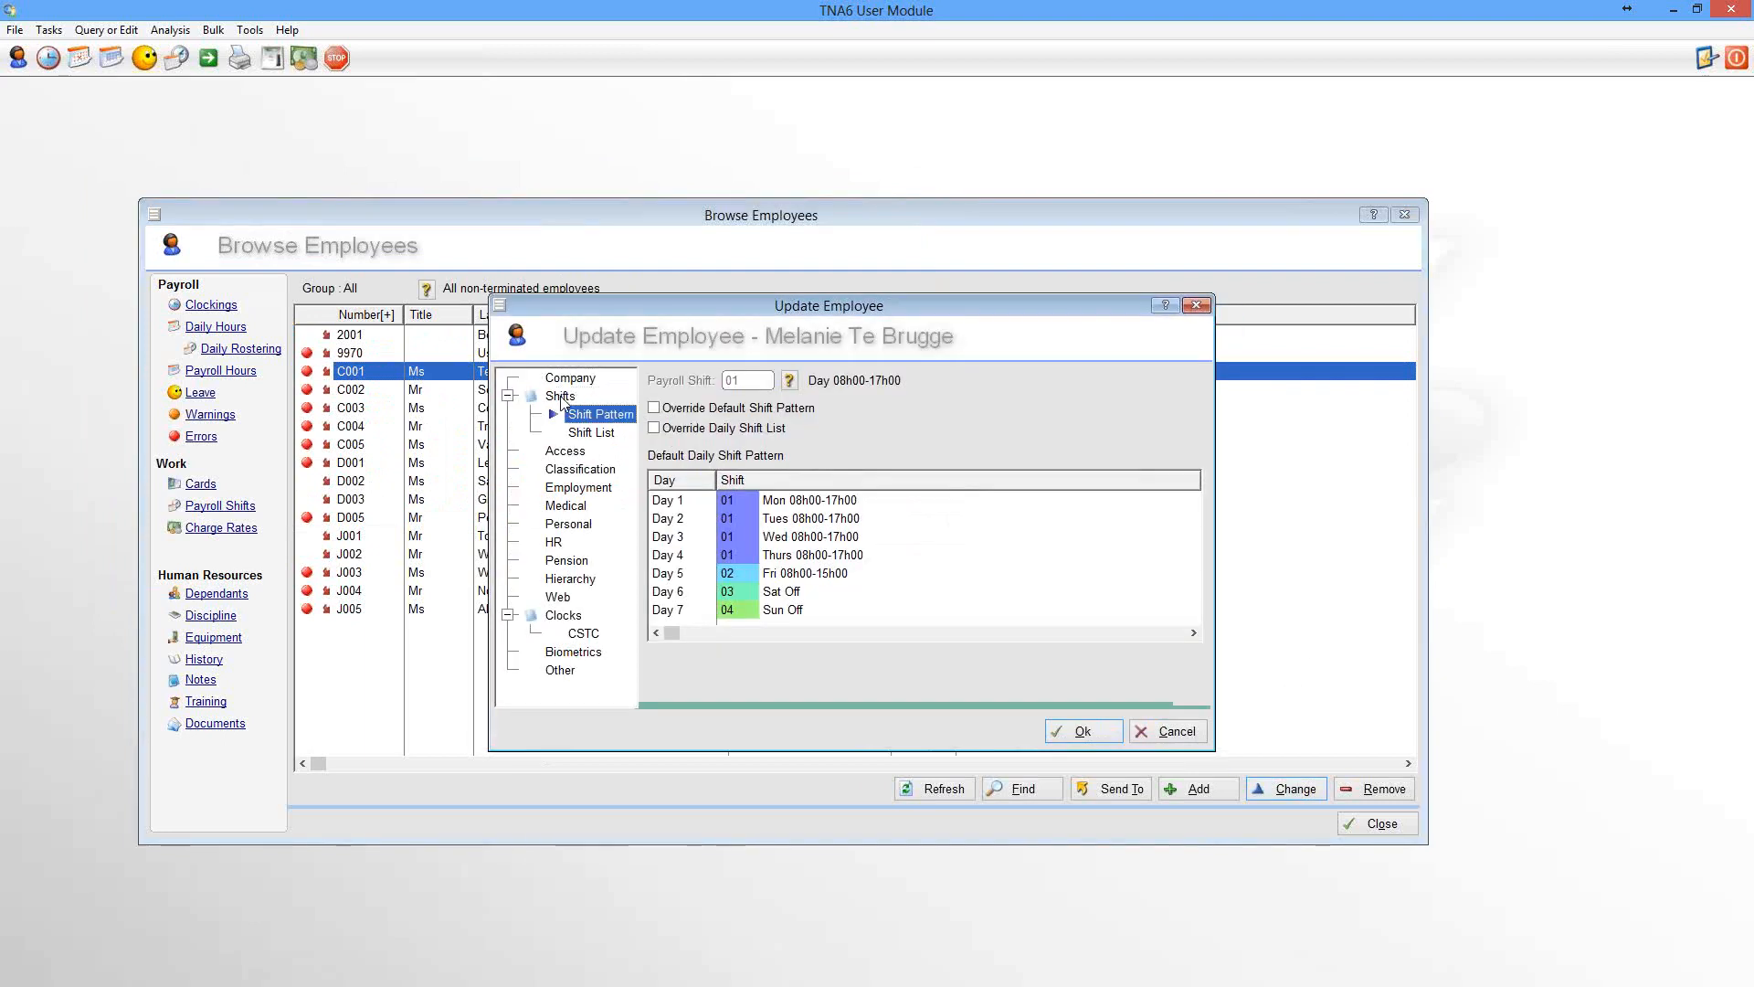
pyautogui.click(790, 382)
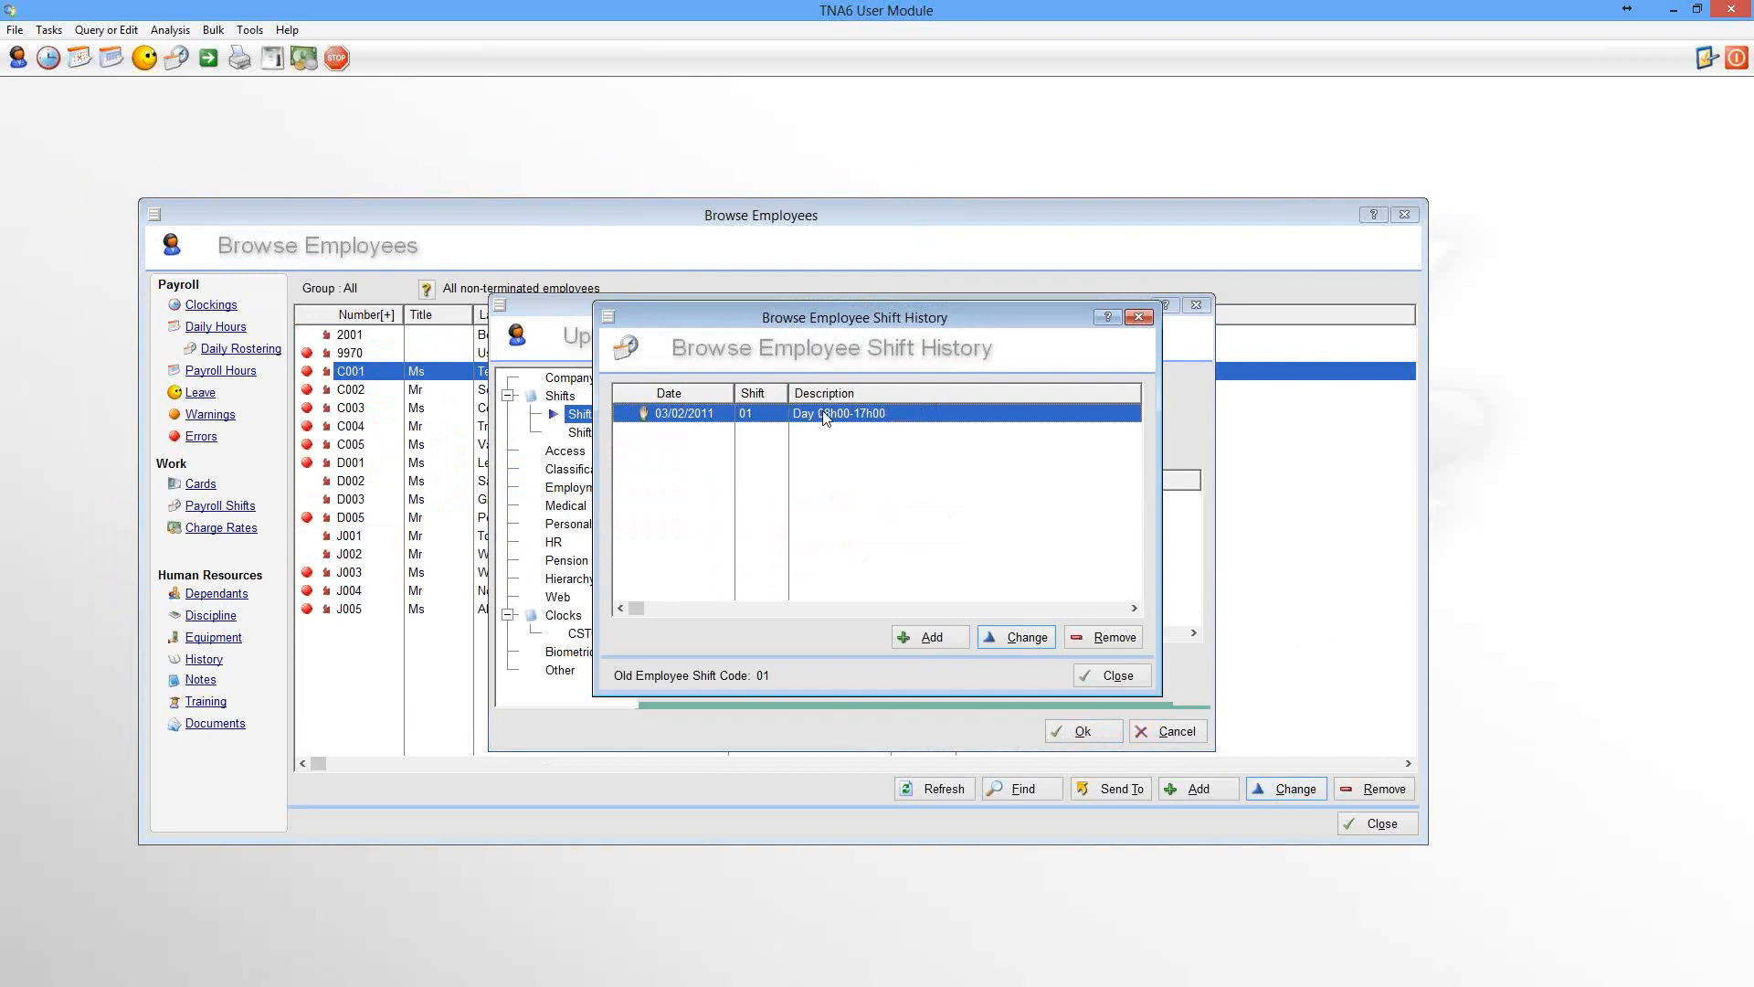
# Add a payroll shift change for the employee to shift 03 from 14/10/2013 until 20/10/2013
pyautogui.click(932, 637)
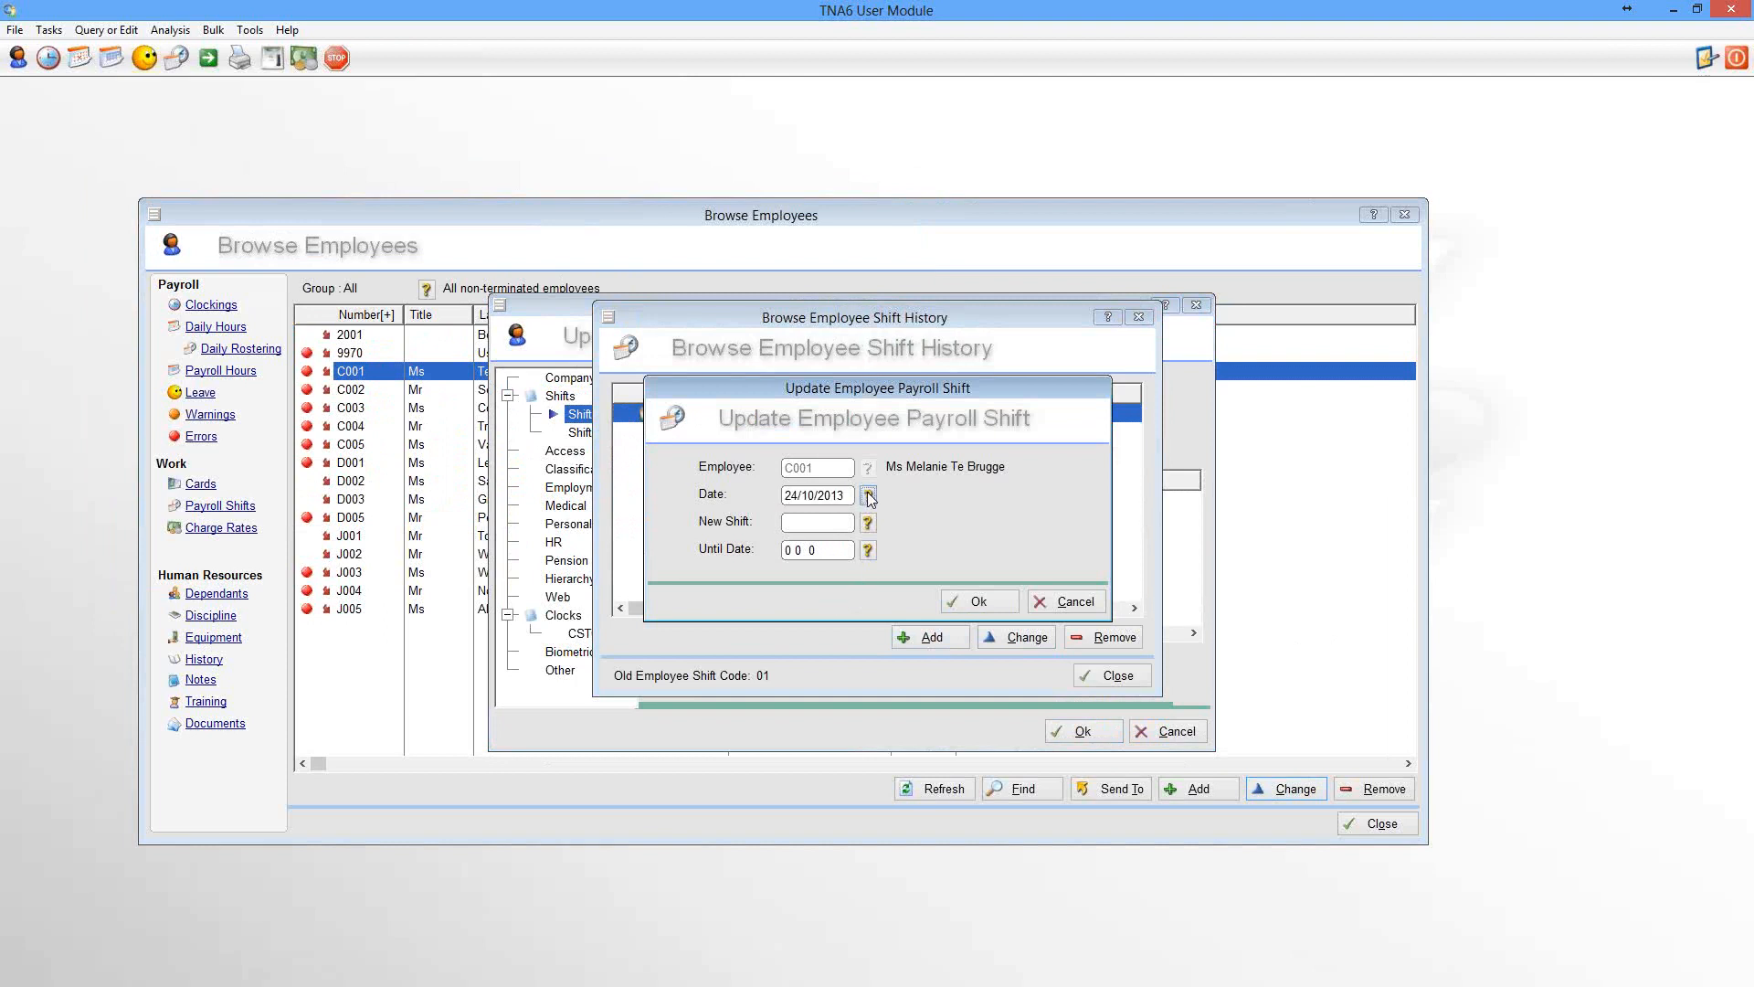
pyautogui.click(867, 495)
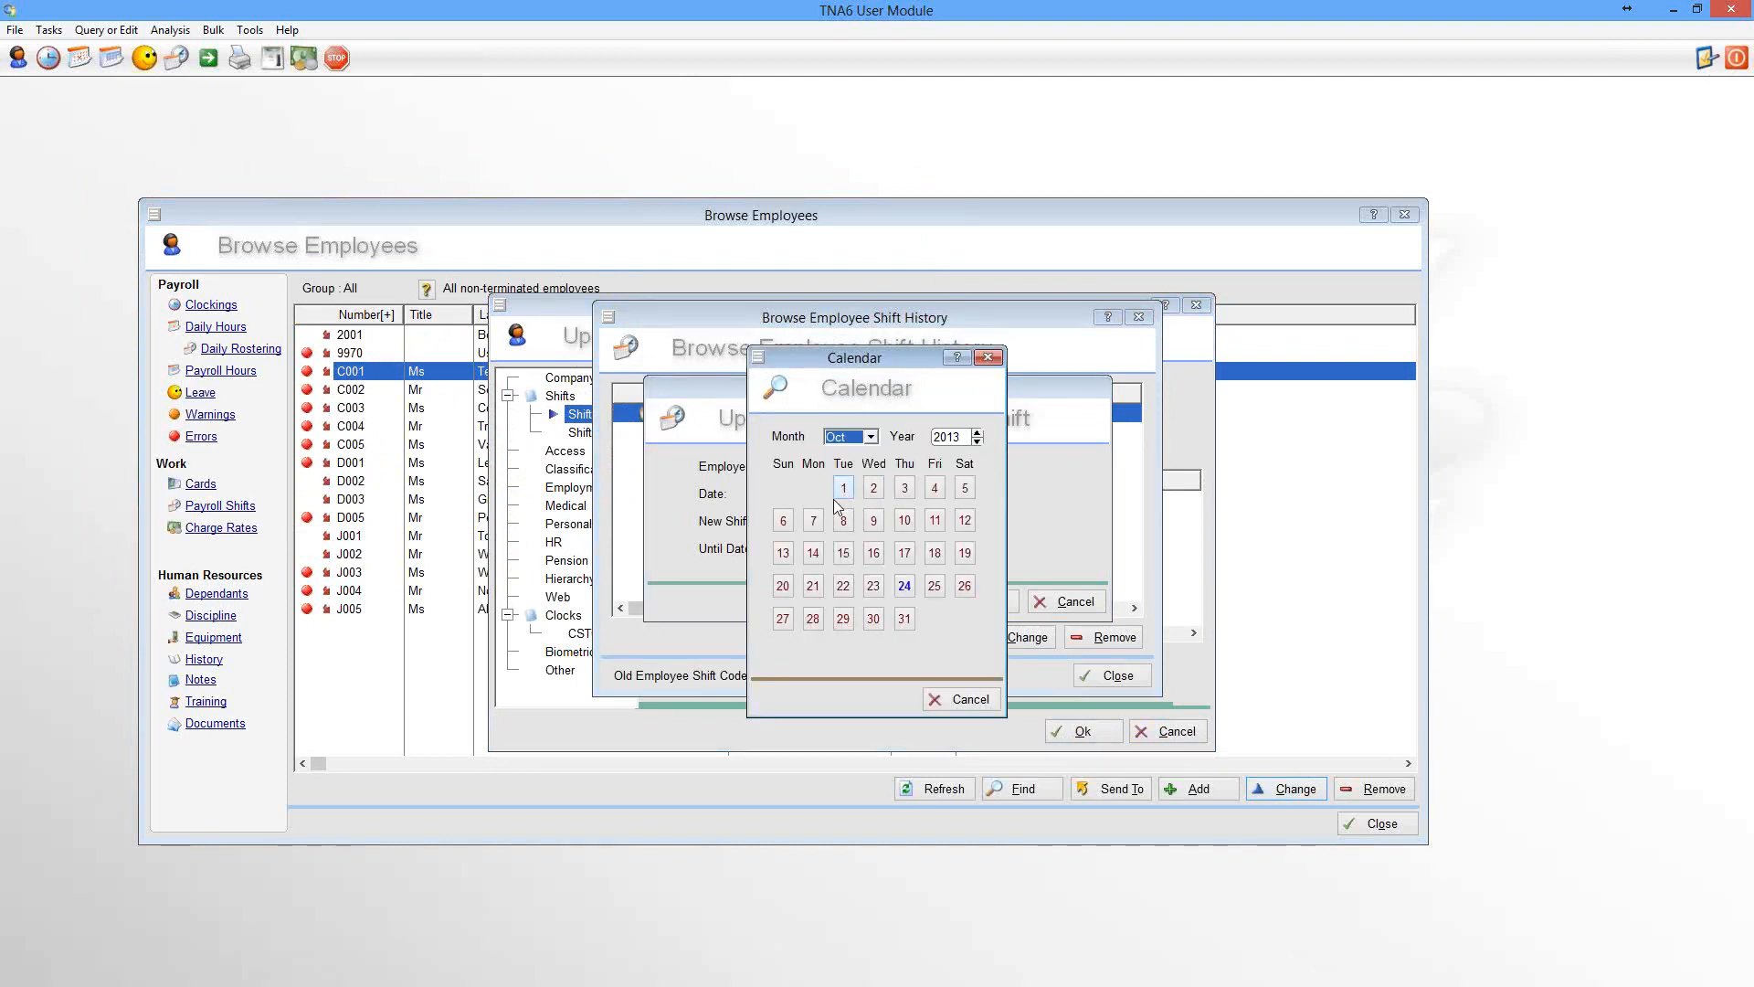
pyautogui.click(813, 553)
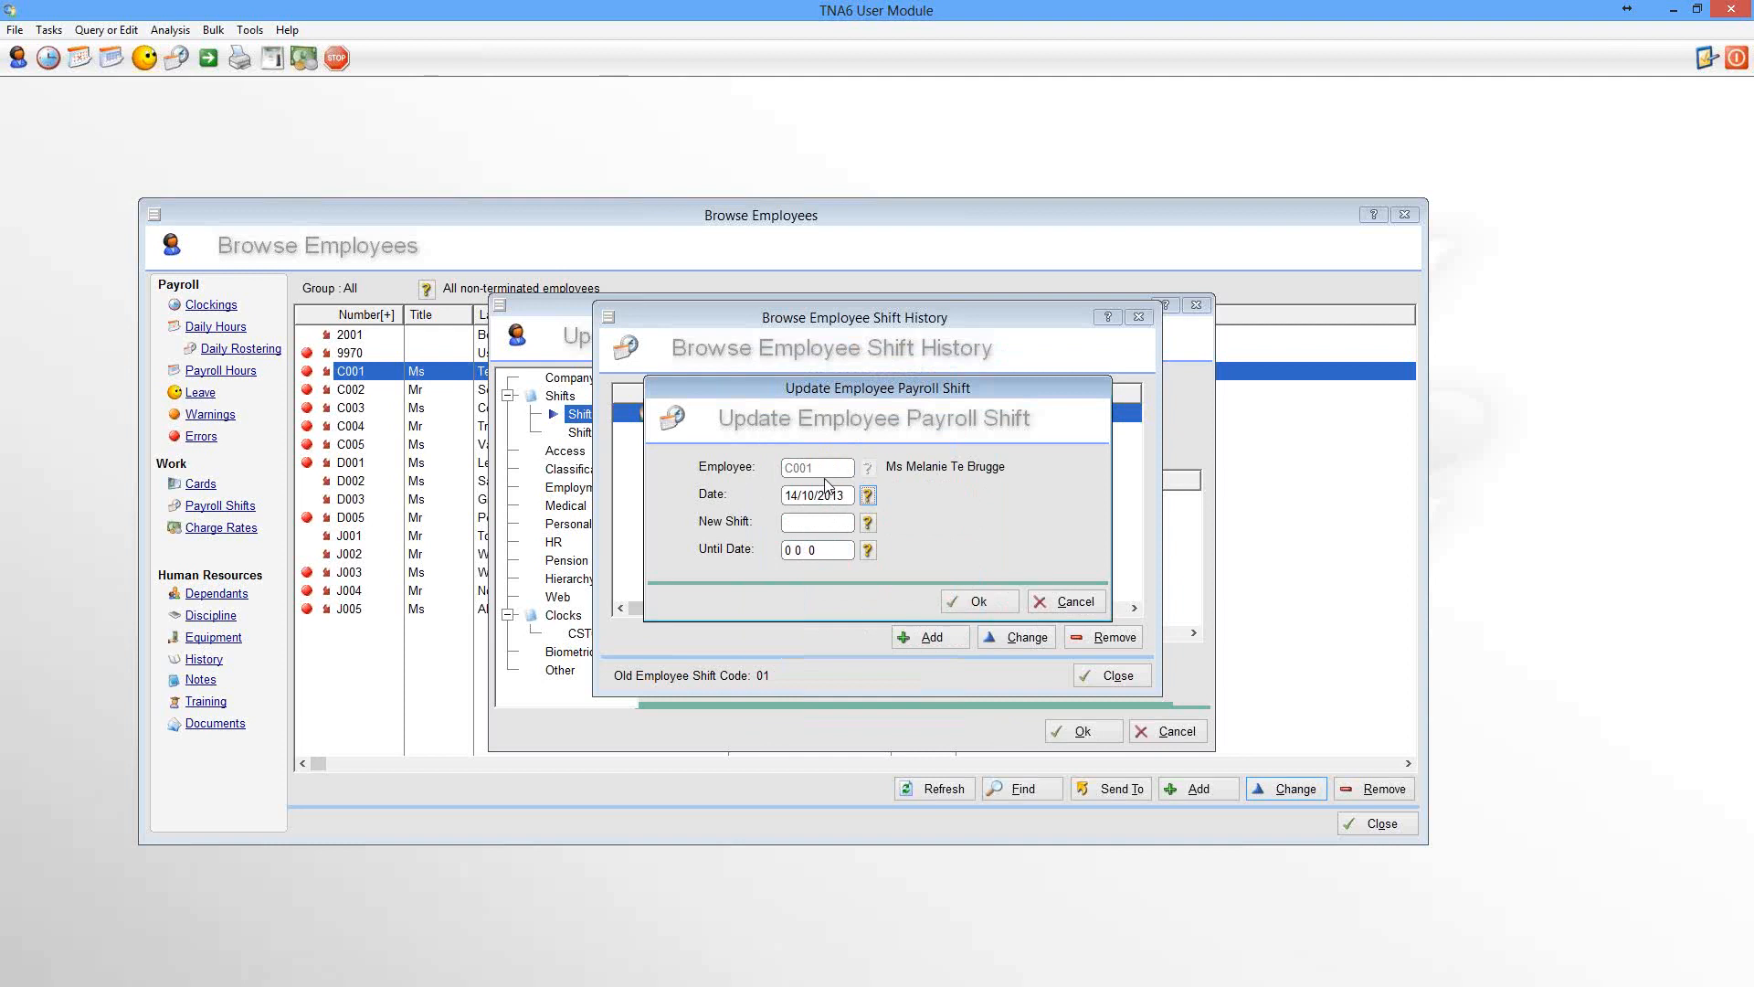
pyautogui.click(868, 523)
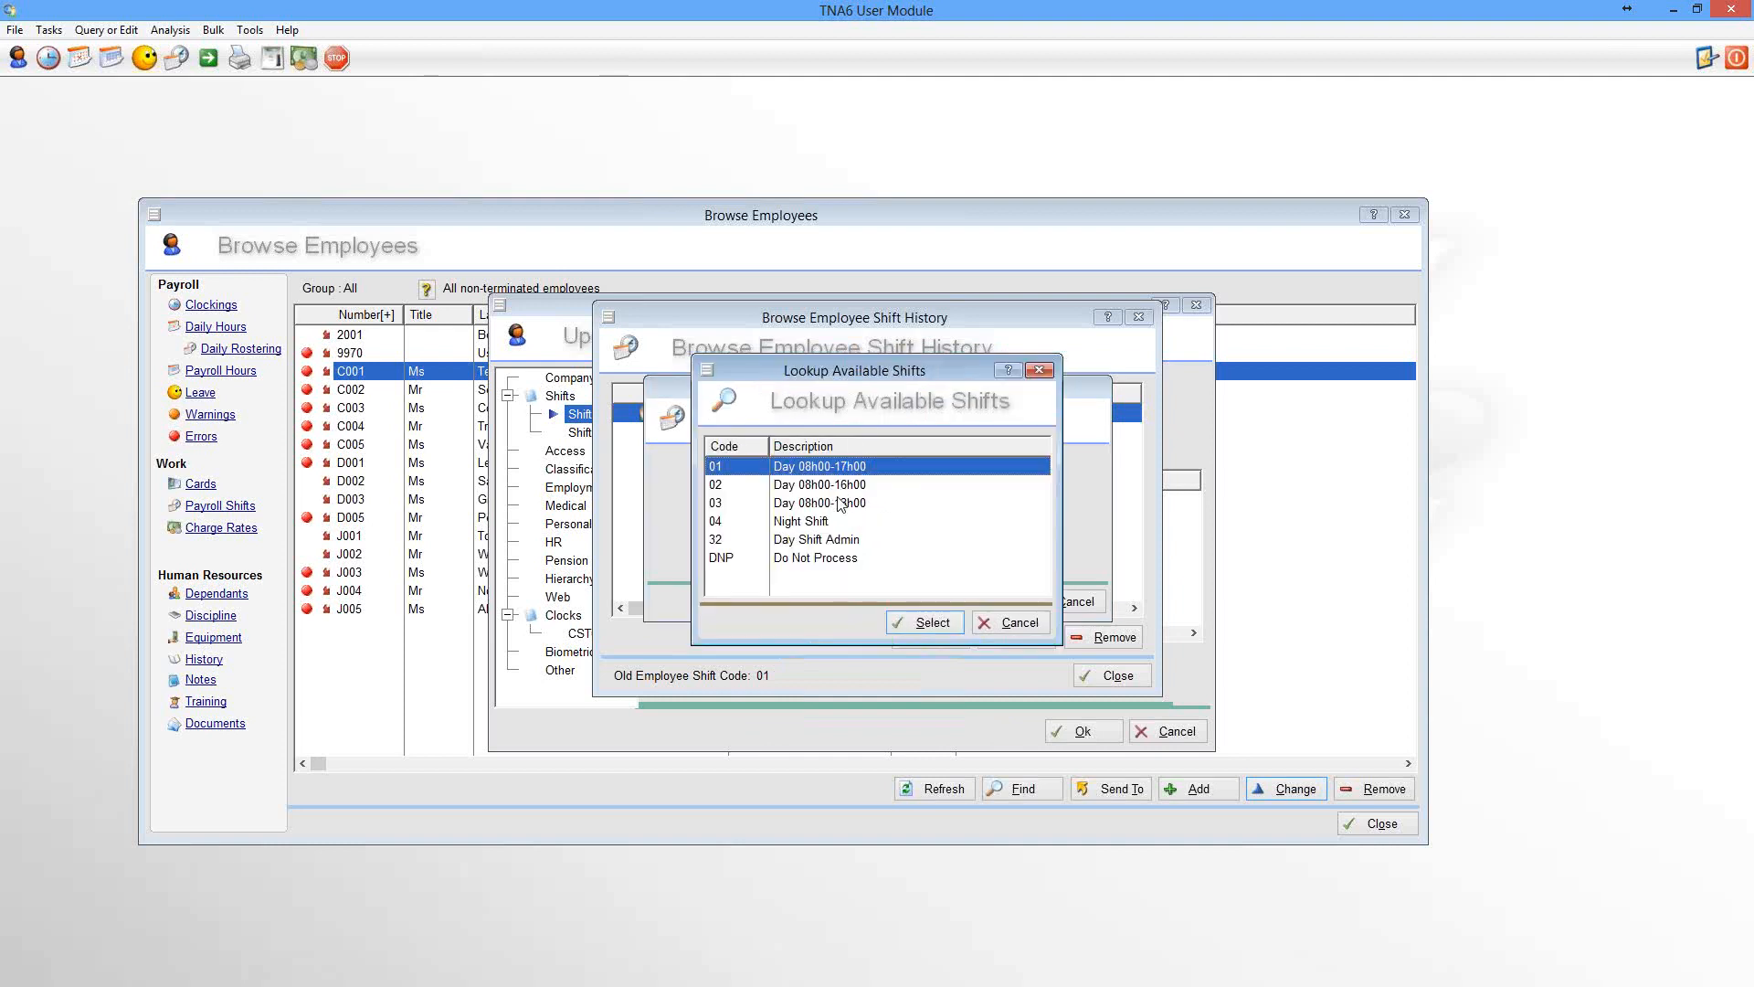
pyautogui.click(840, 505)
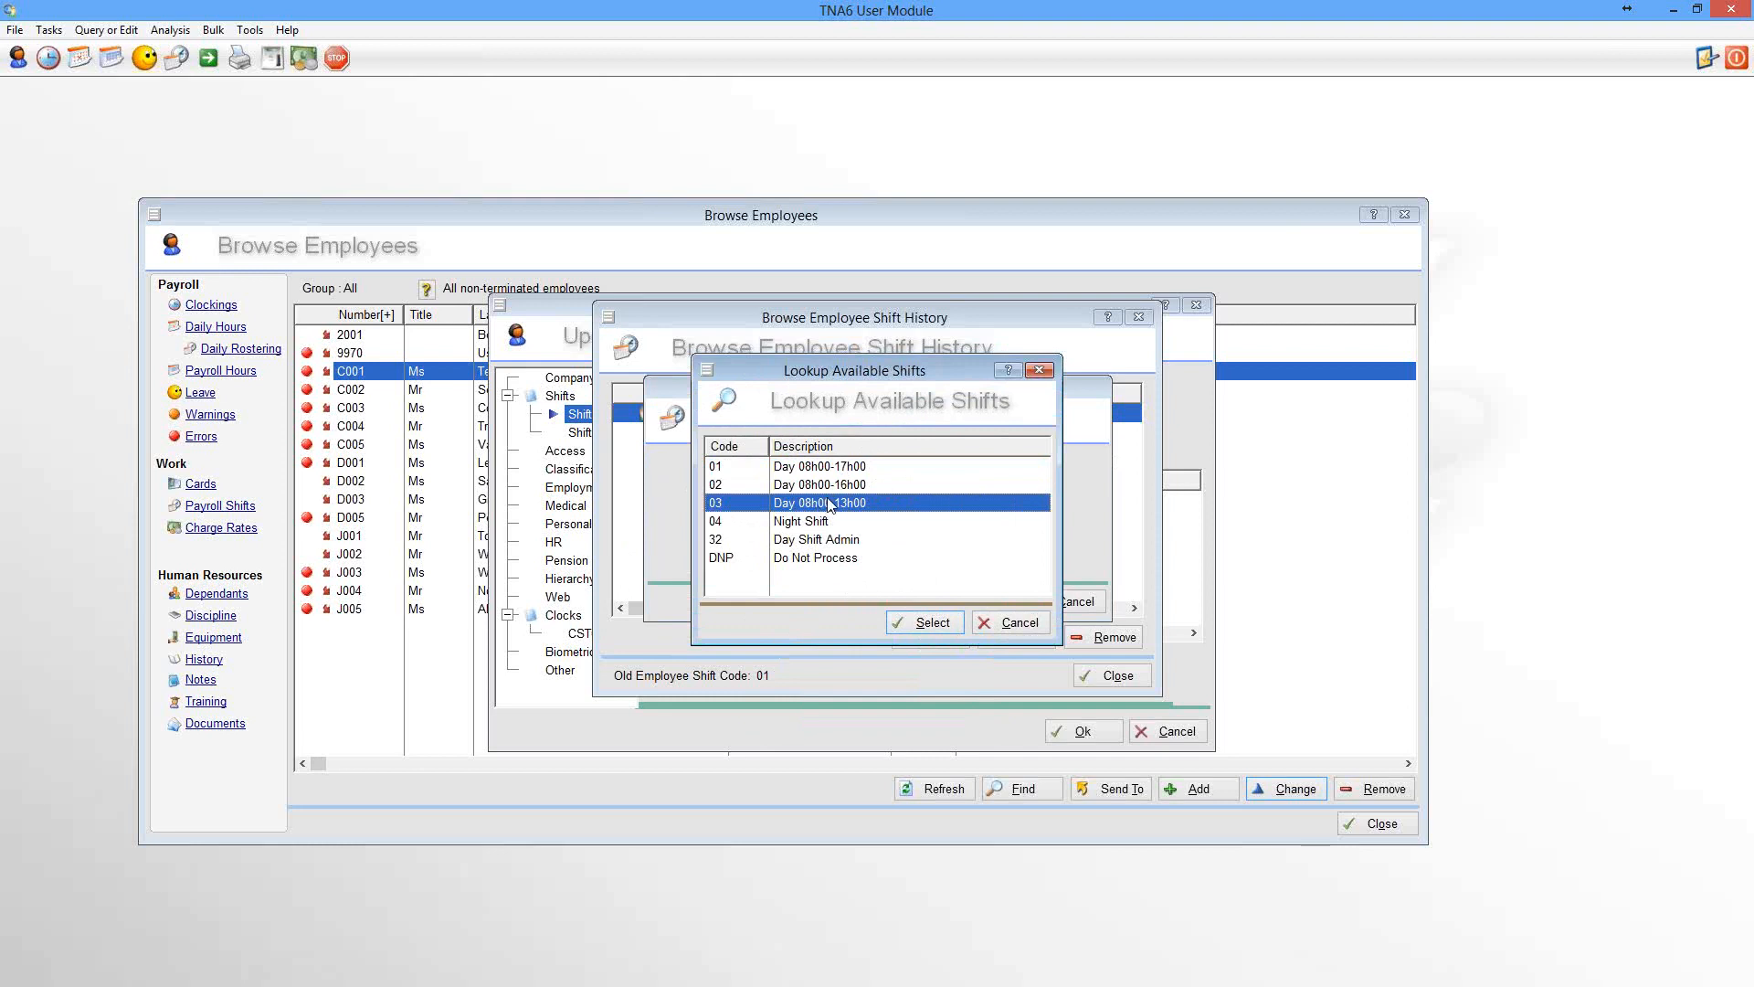
pyautogui.click(932, 623)
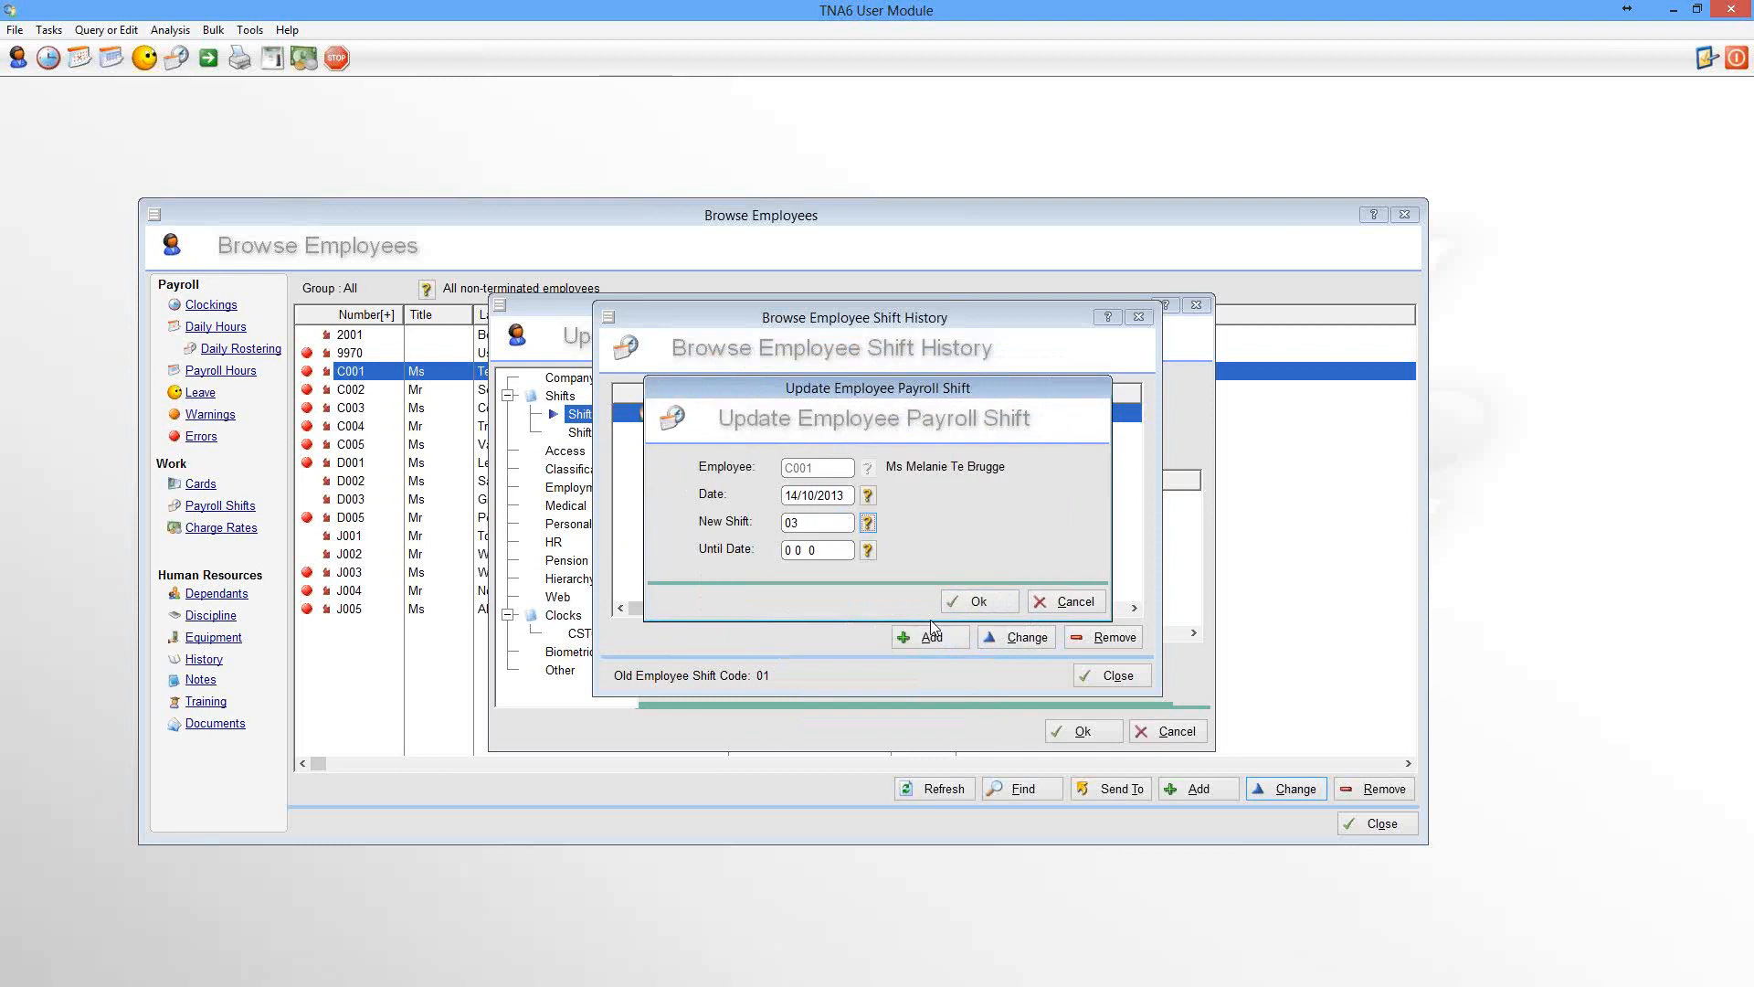
pyautogui.click(868, 551)
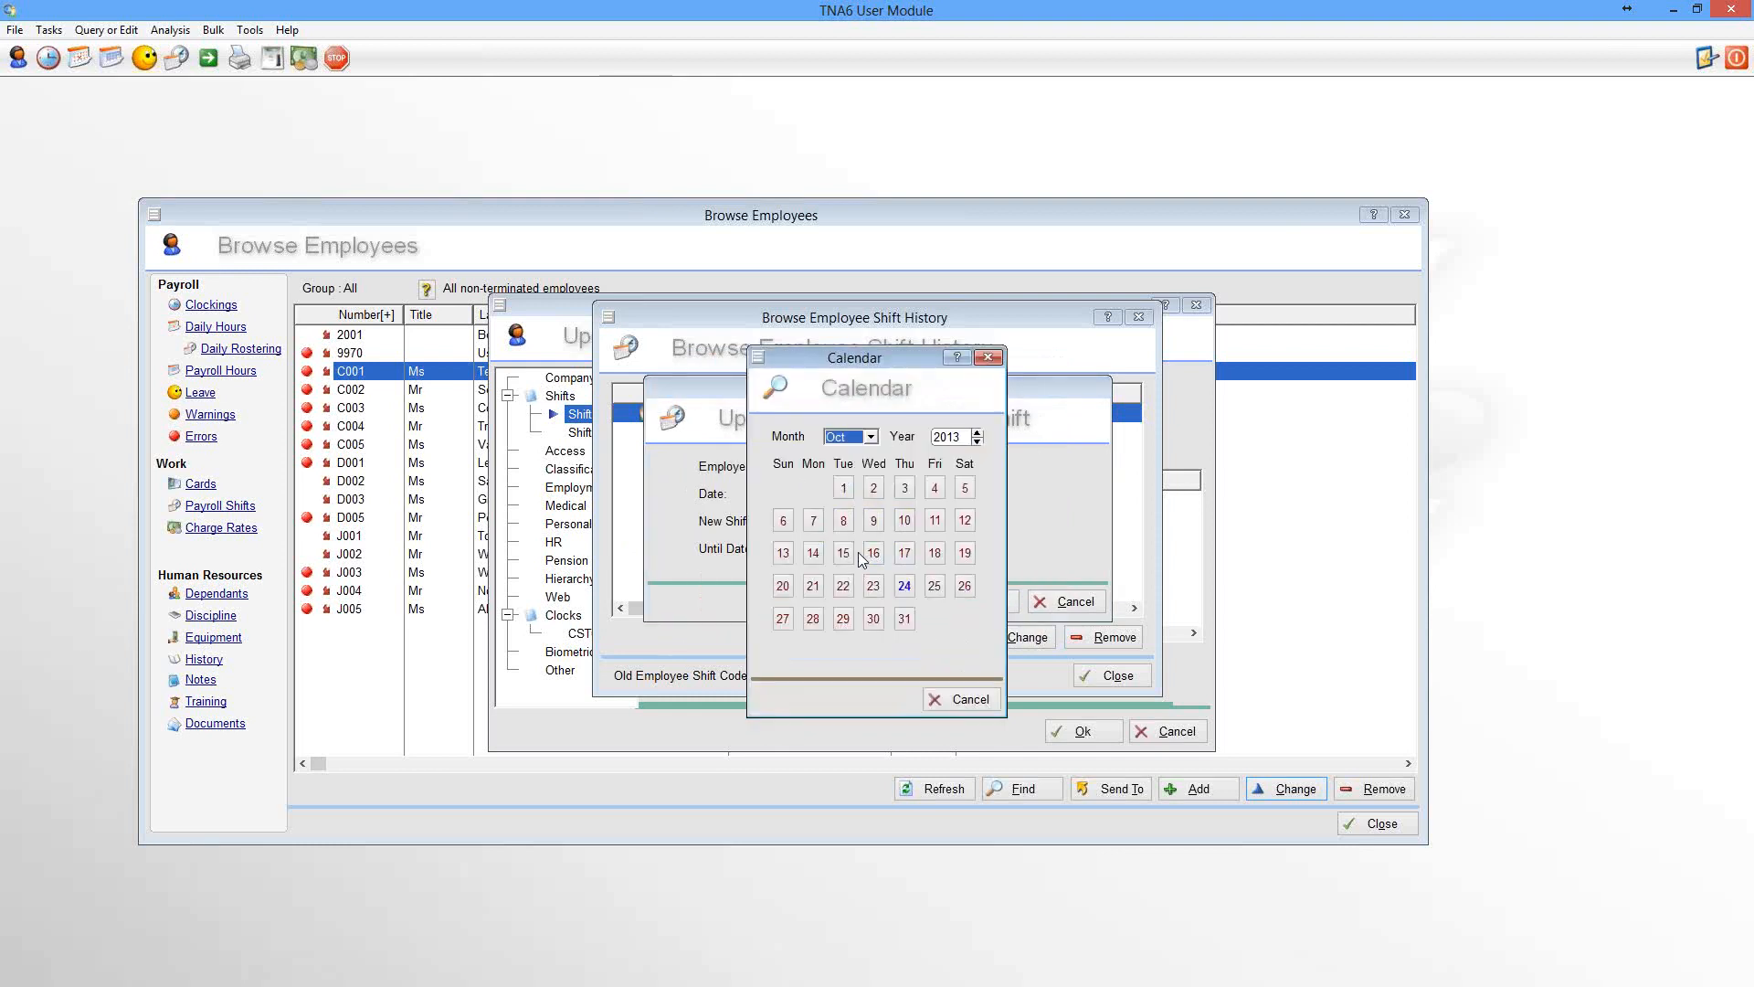
pyautogui.click(783, 588)
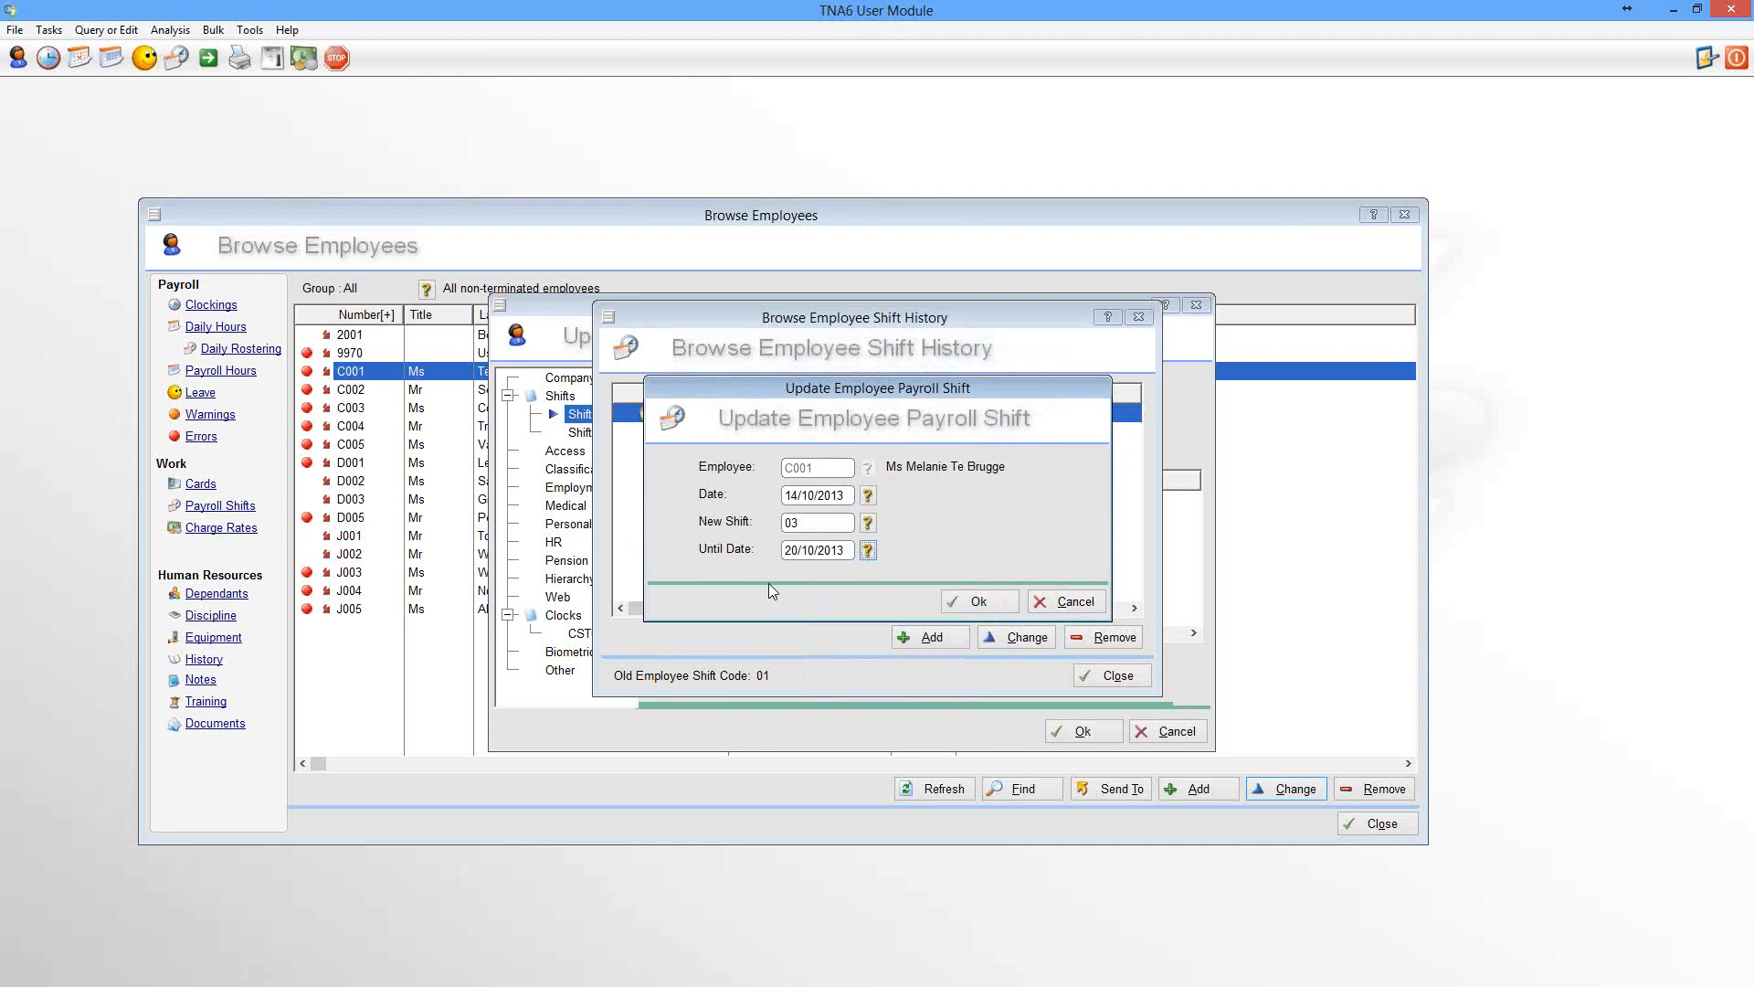
pyautogui.moveTo(791, 393); pyautogui.dragTo(789, 528)
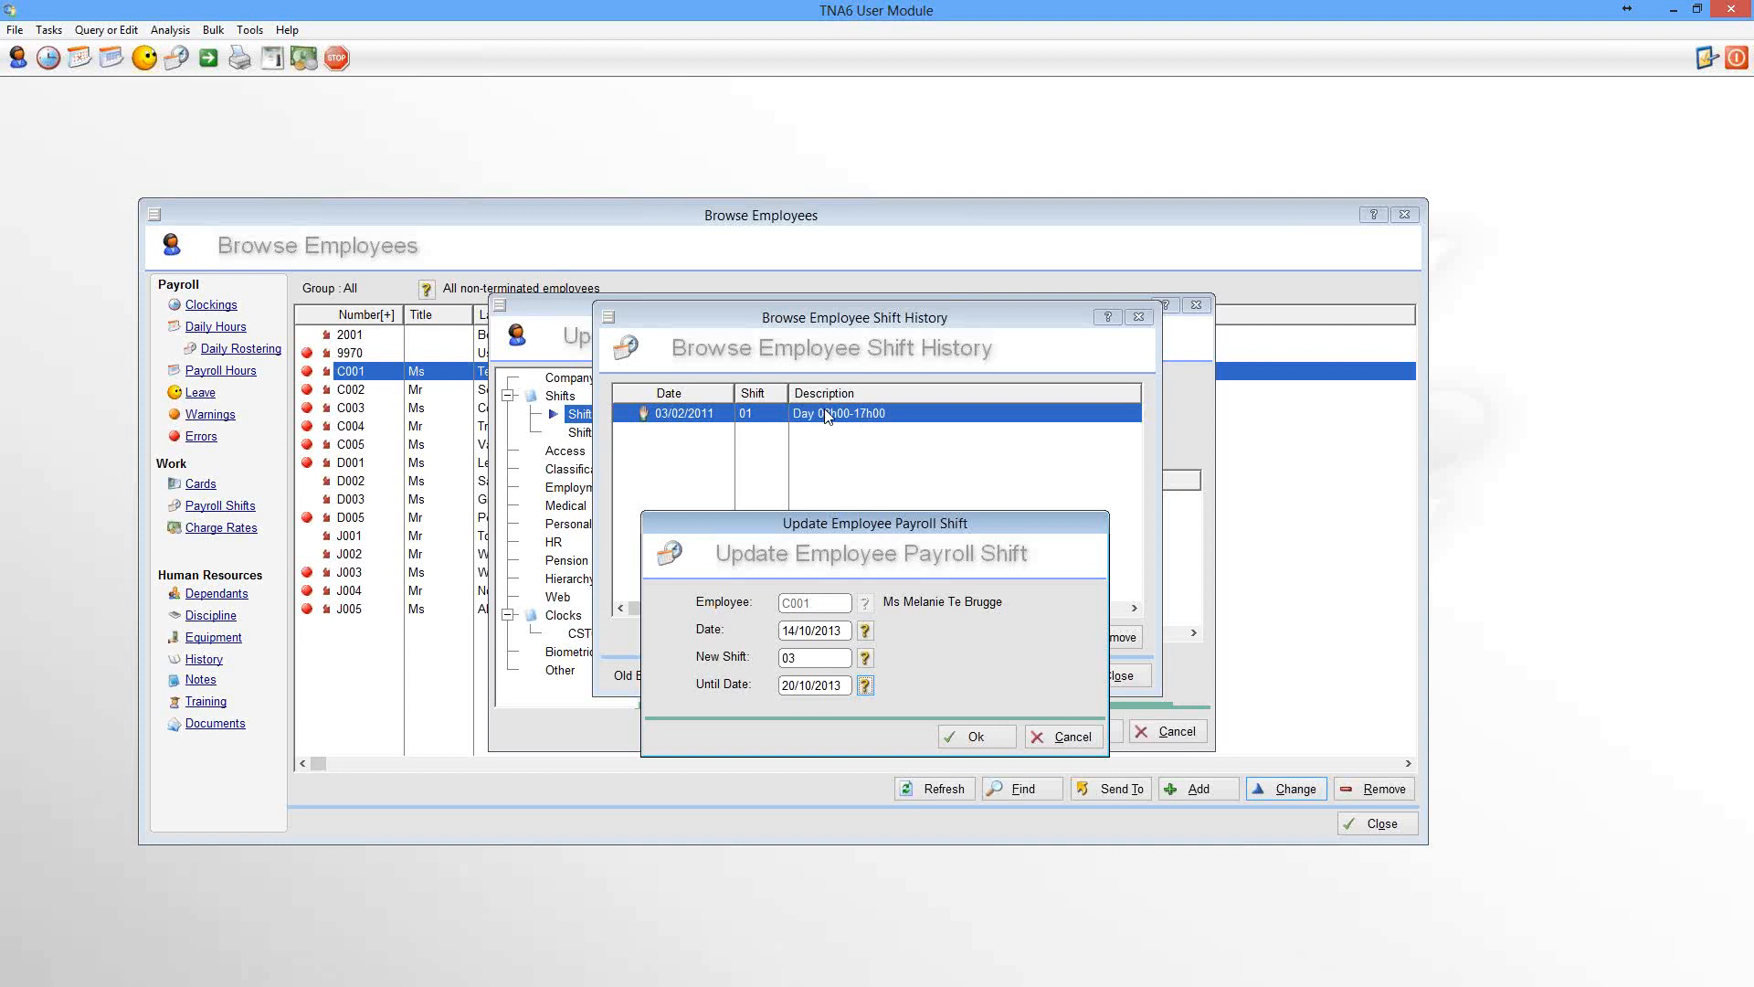
pyautogui.click(967, 740)
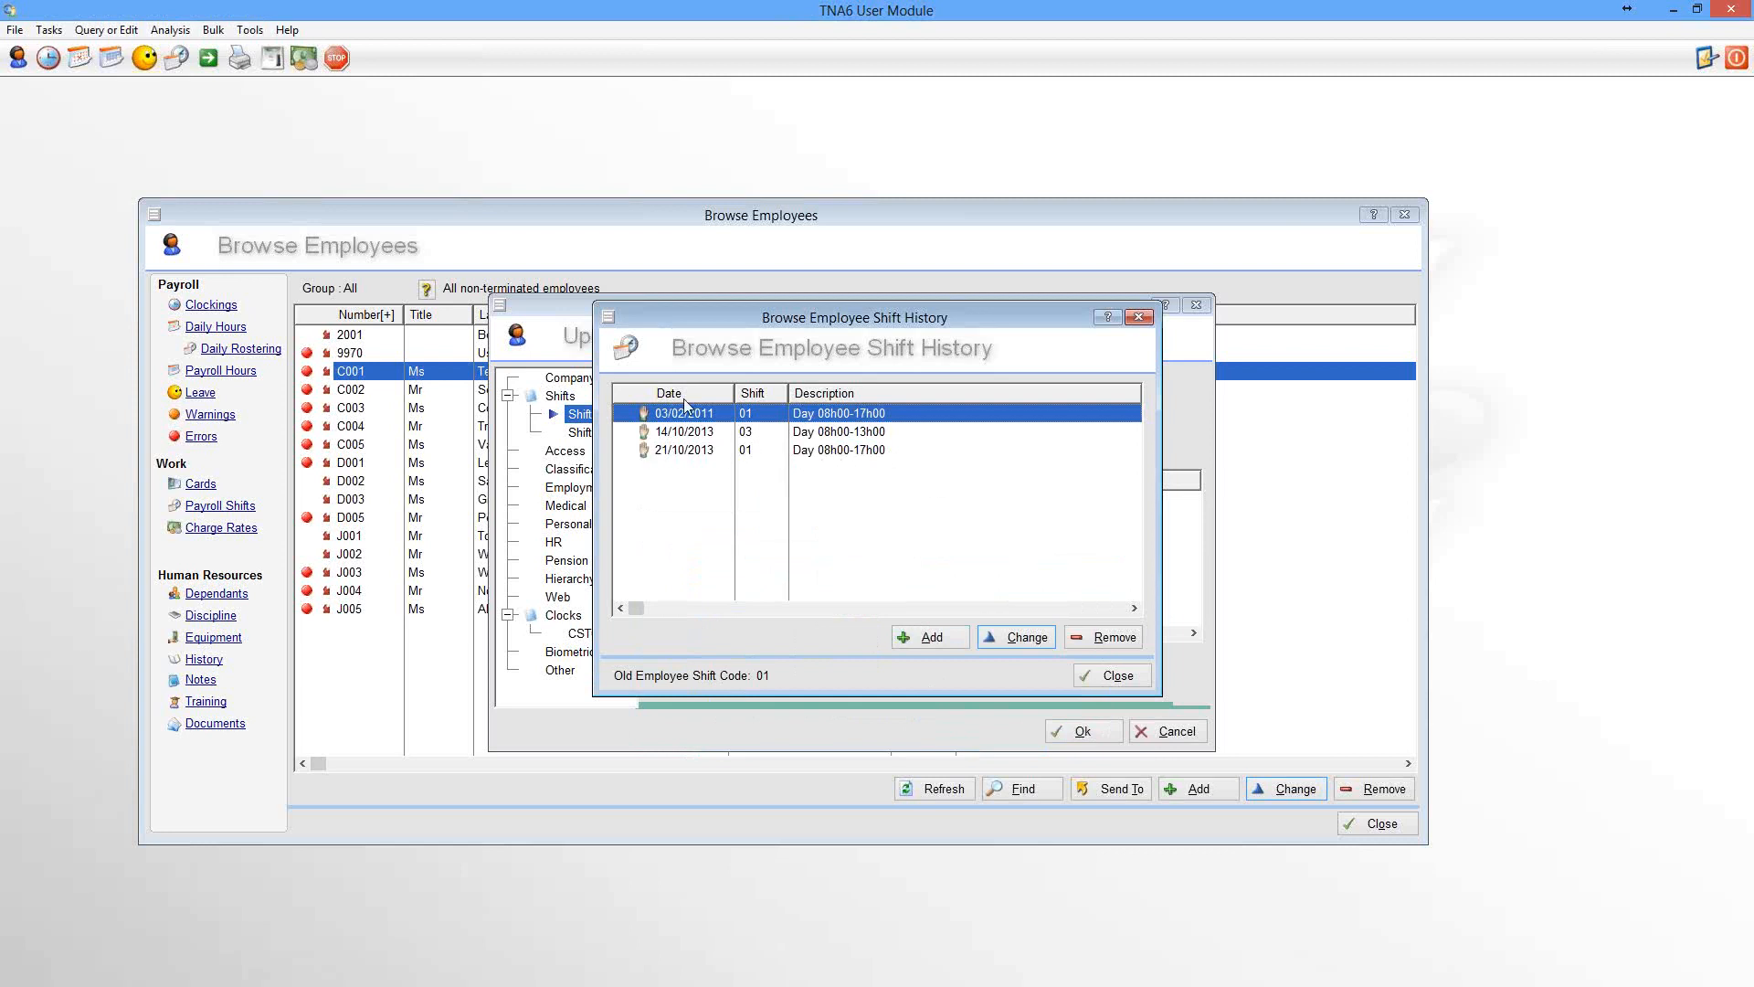
# Close the employee windows, open the Payroll Shift Rostering query and switch it to the calendar view
pyautogui.click(1118, 680)
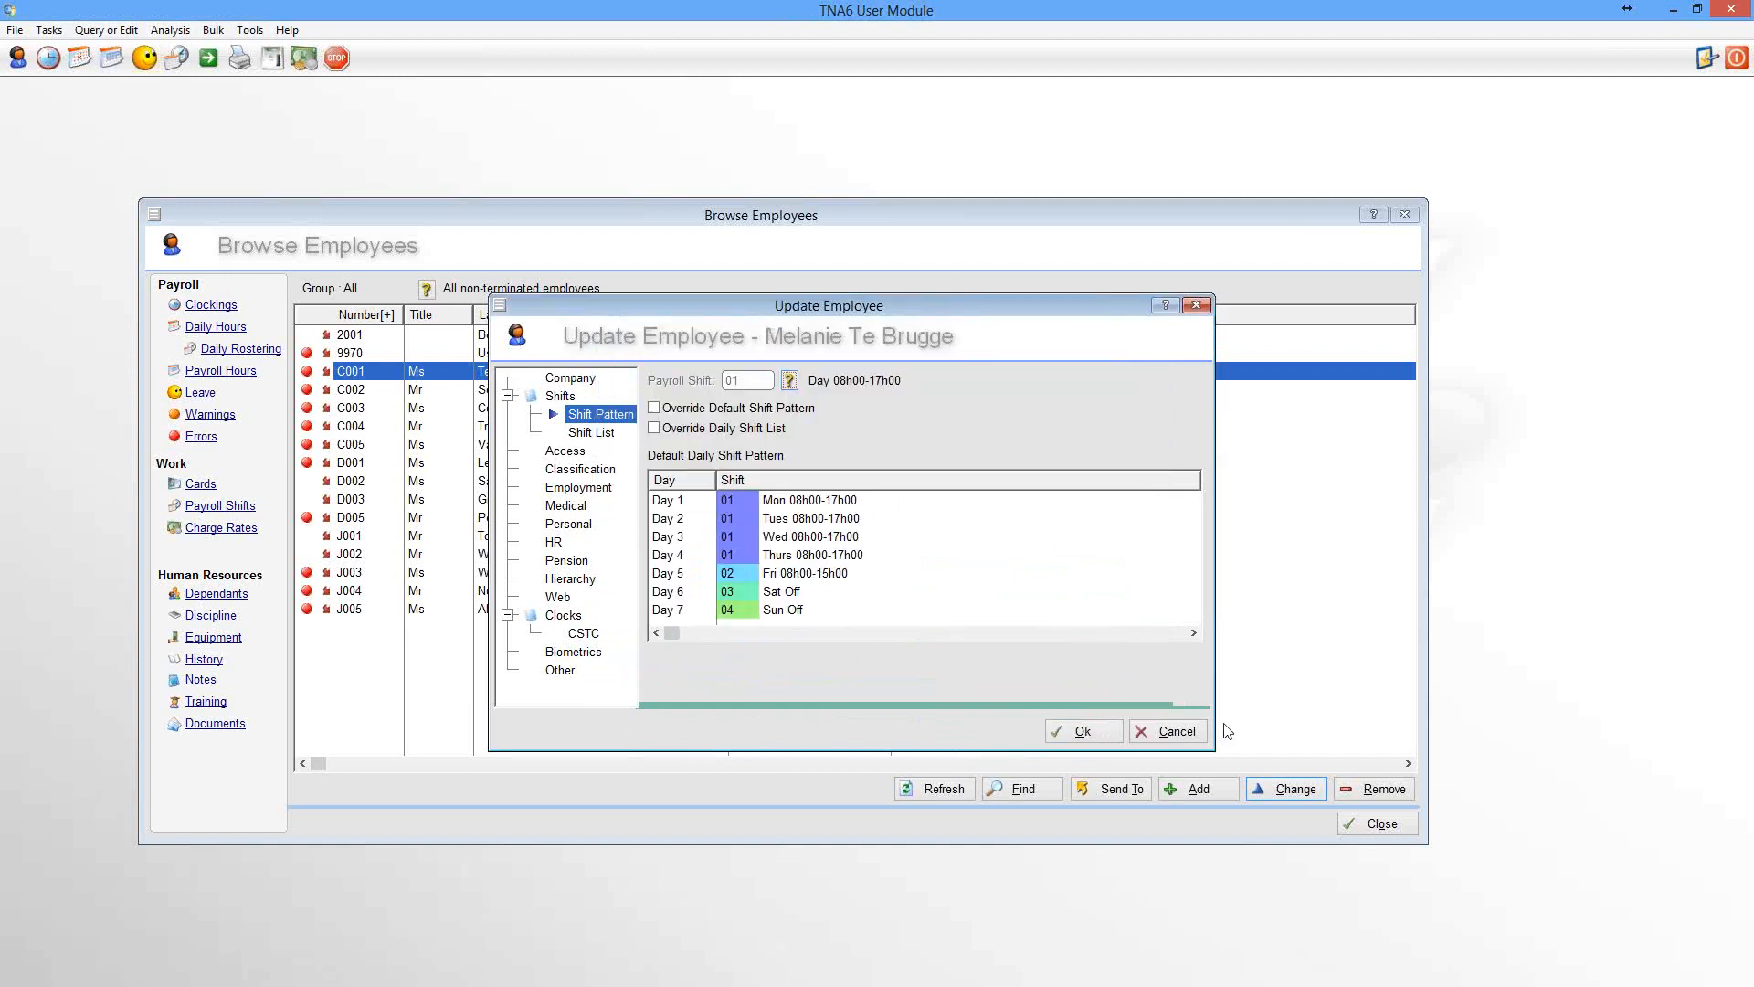
pyautogui.click(1171, 734)
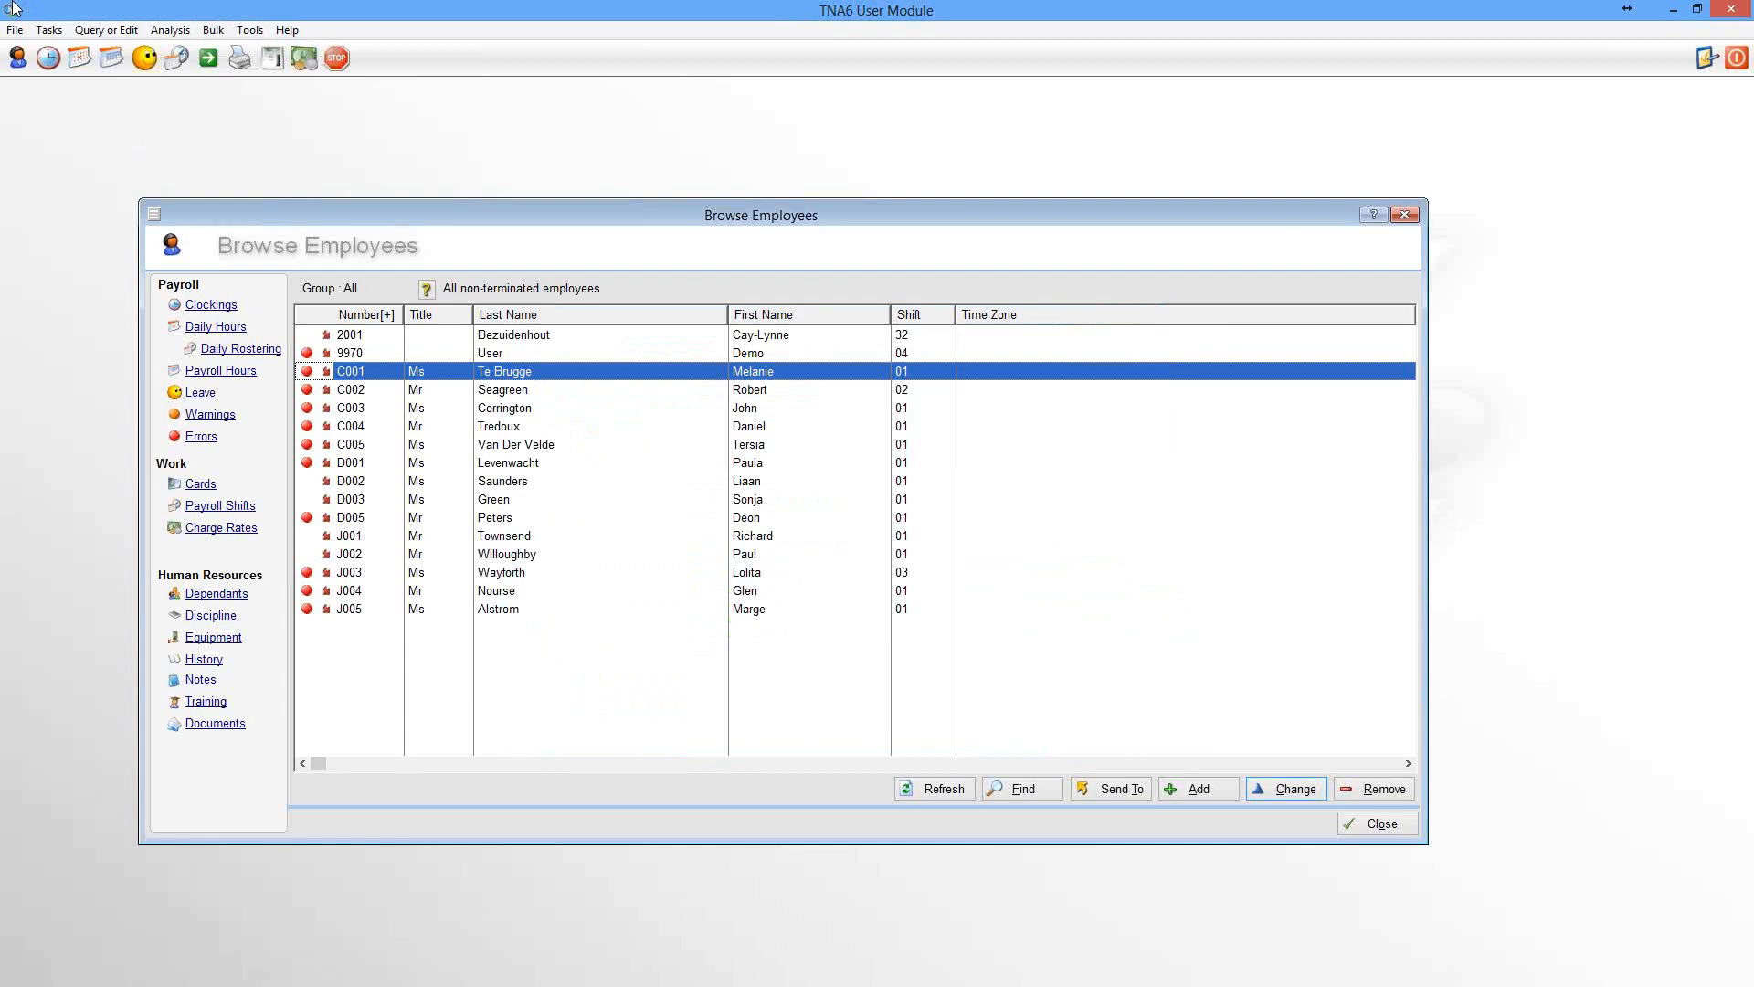
pyautogui.click(106, 29)
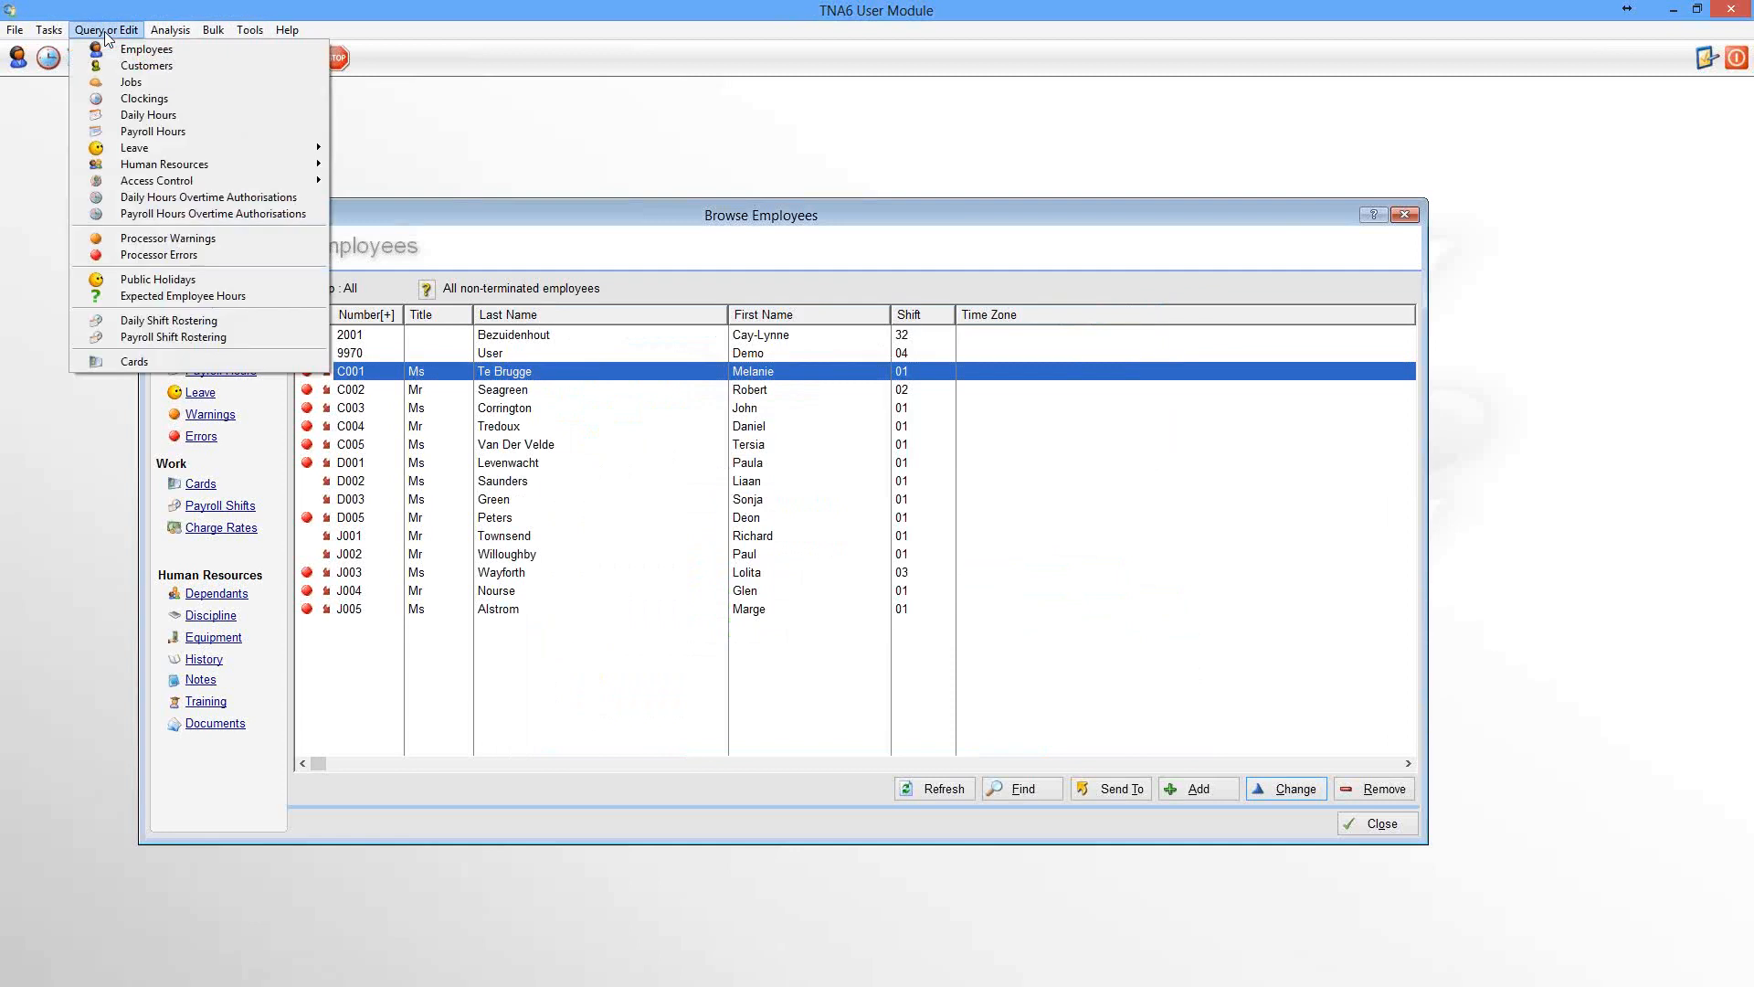
pyautogui.click(206, 337)
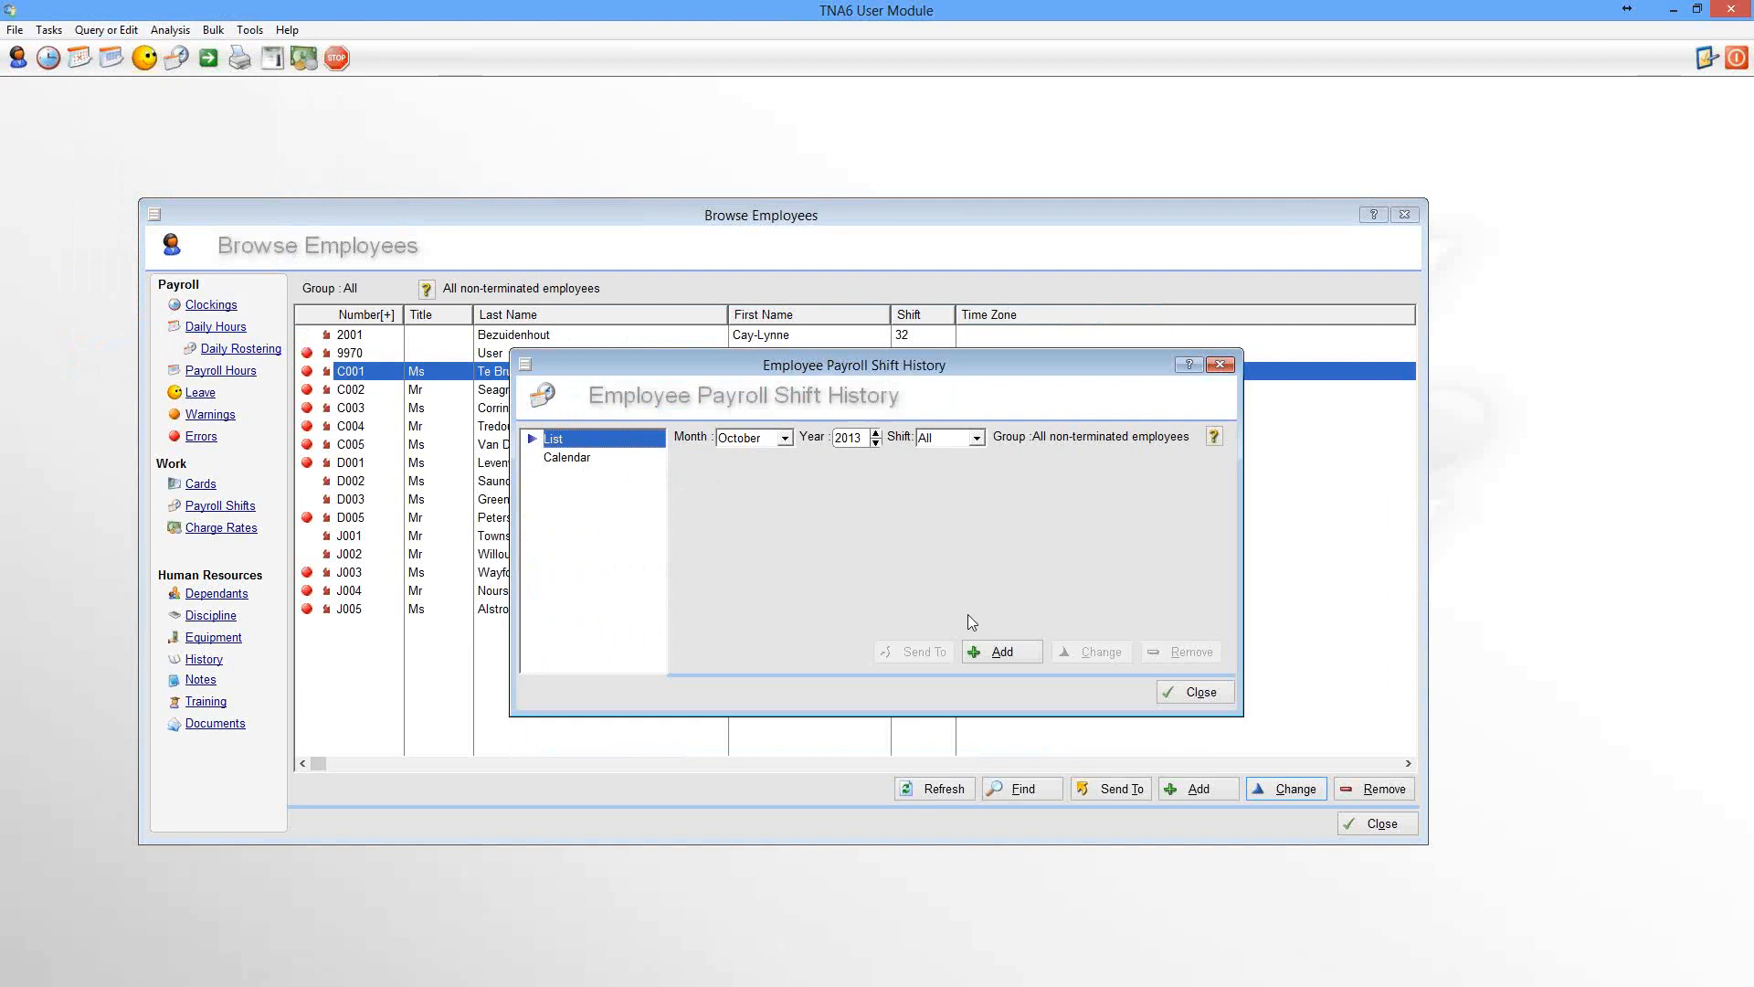
pyautogui.click(1000, 654)
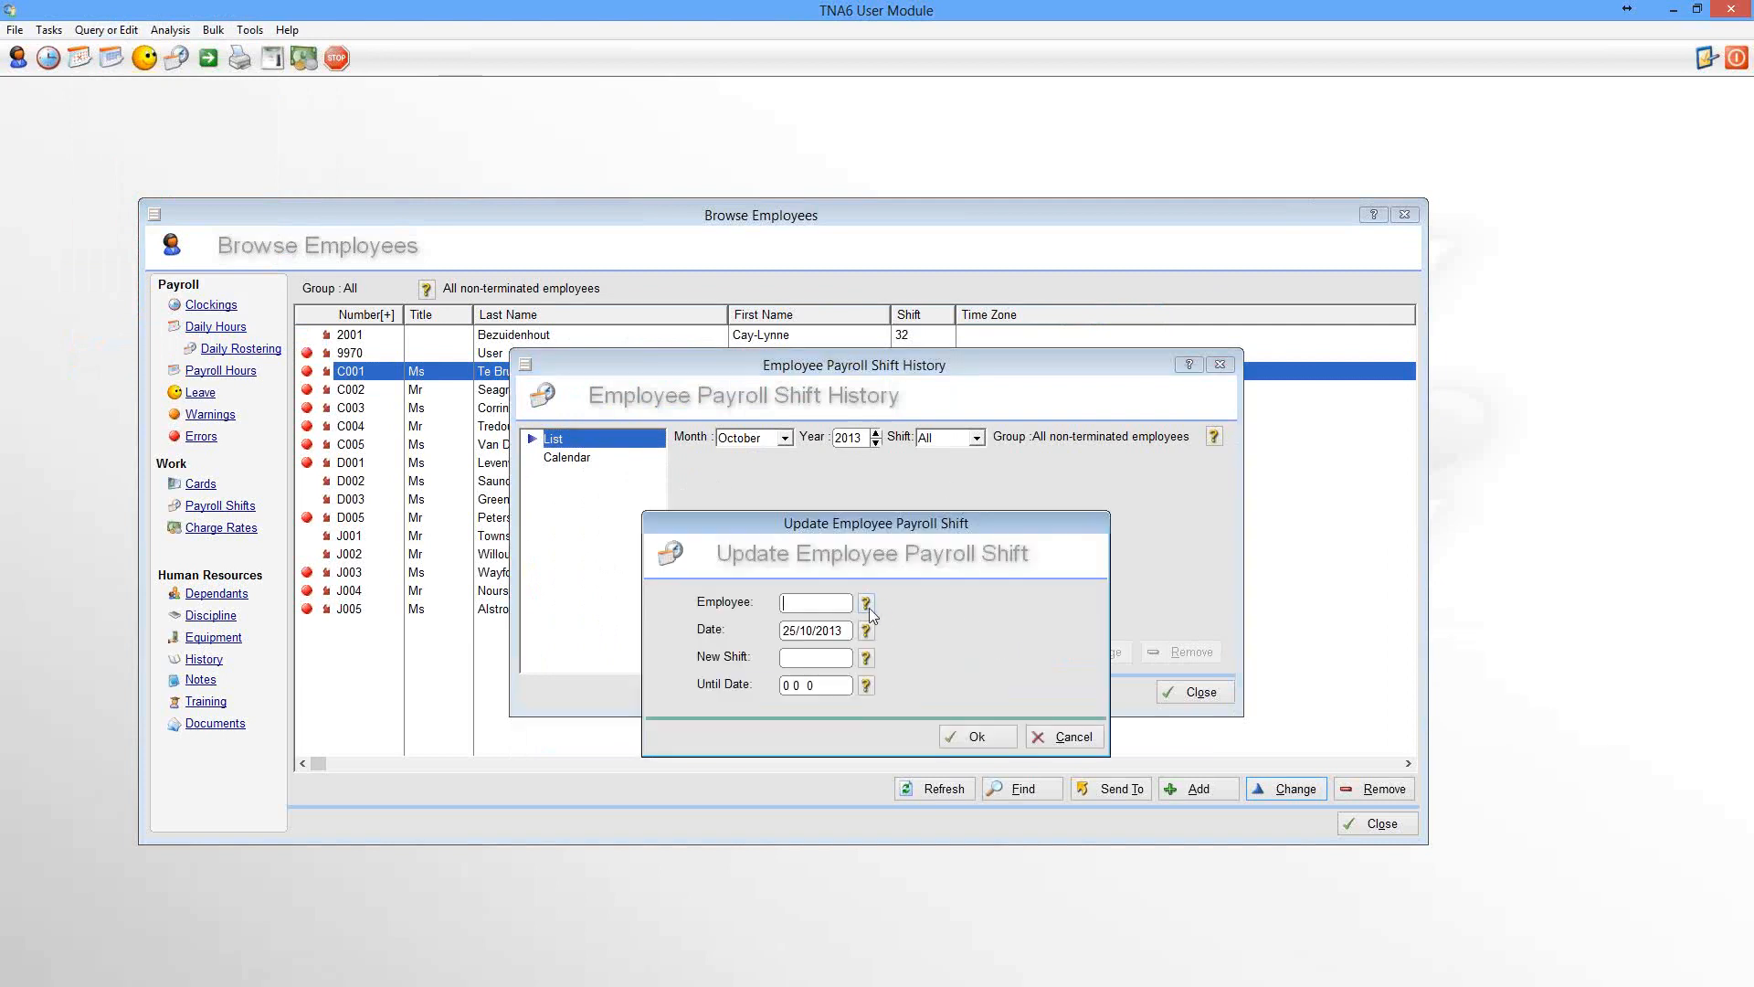
pyautogui.click(1052, 742)
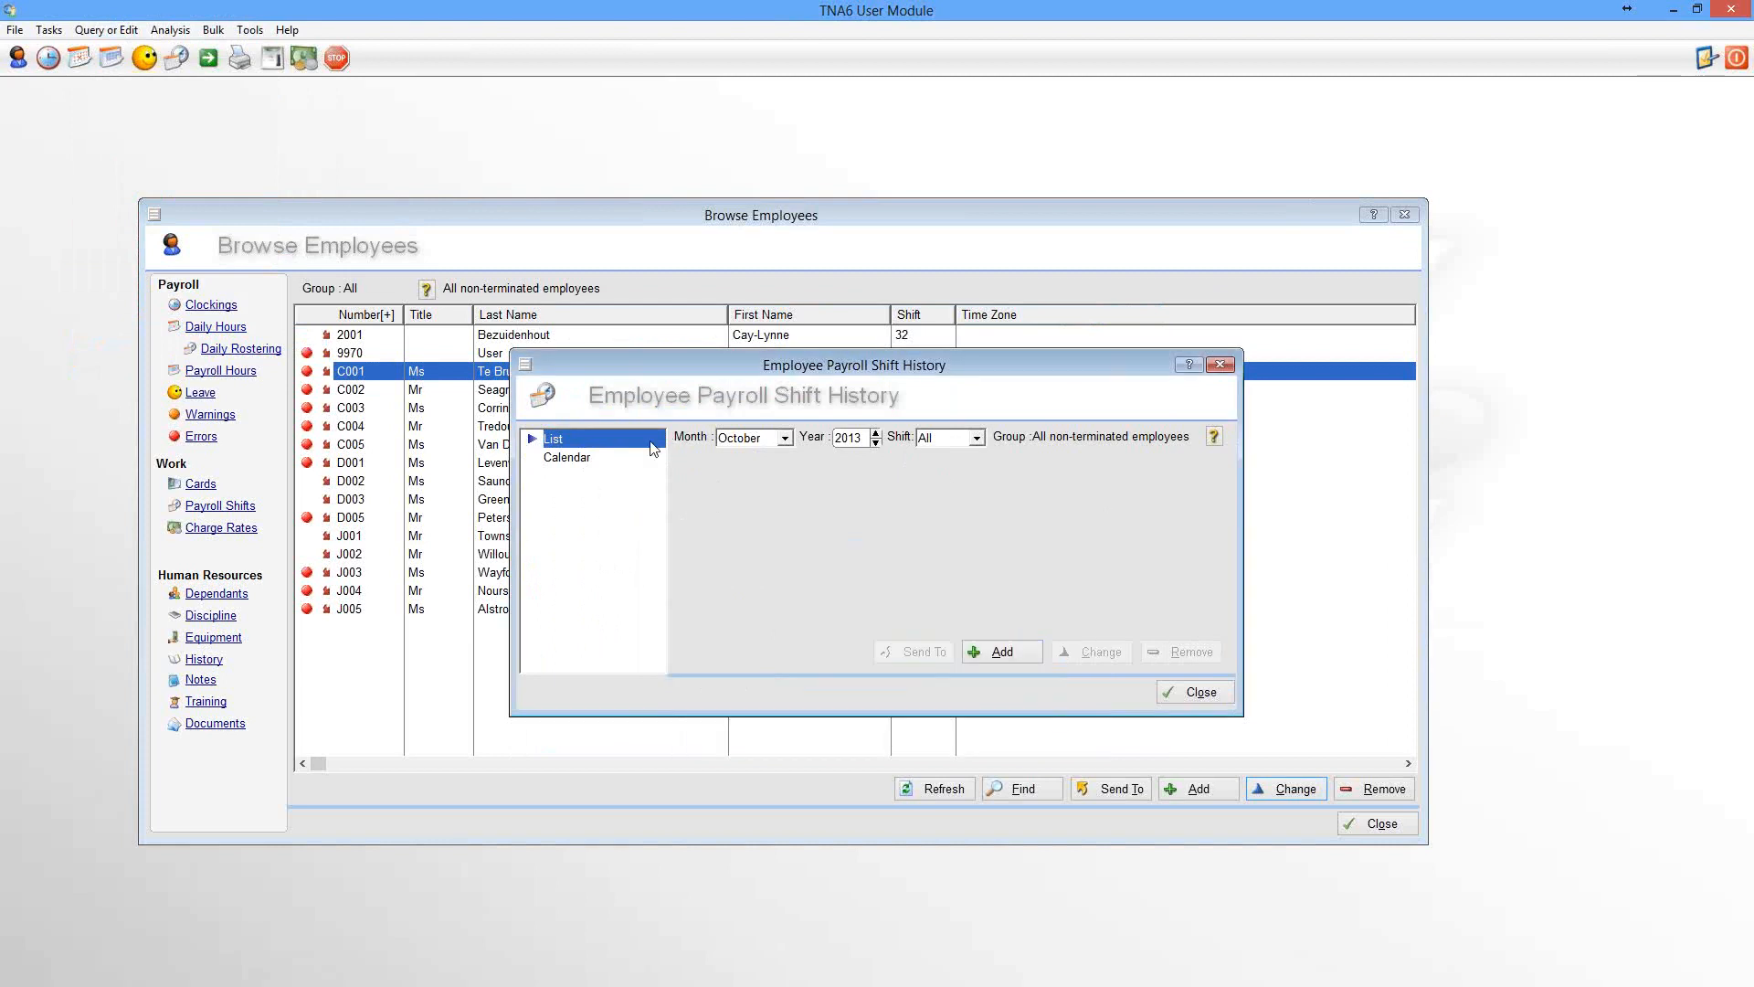
pyautogui.click(567, 461)
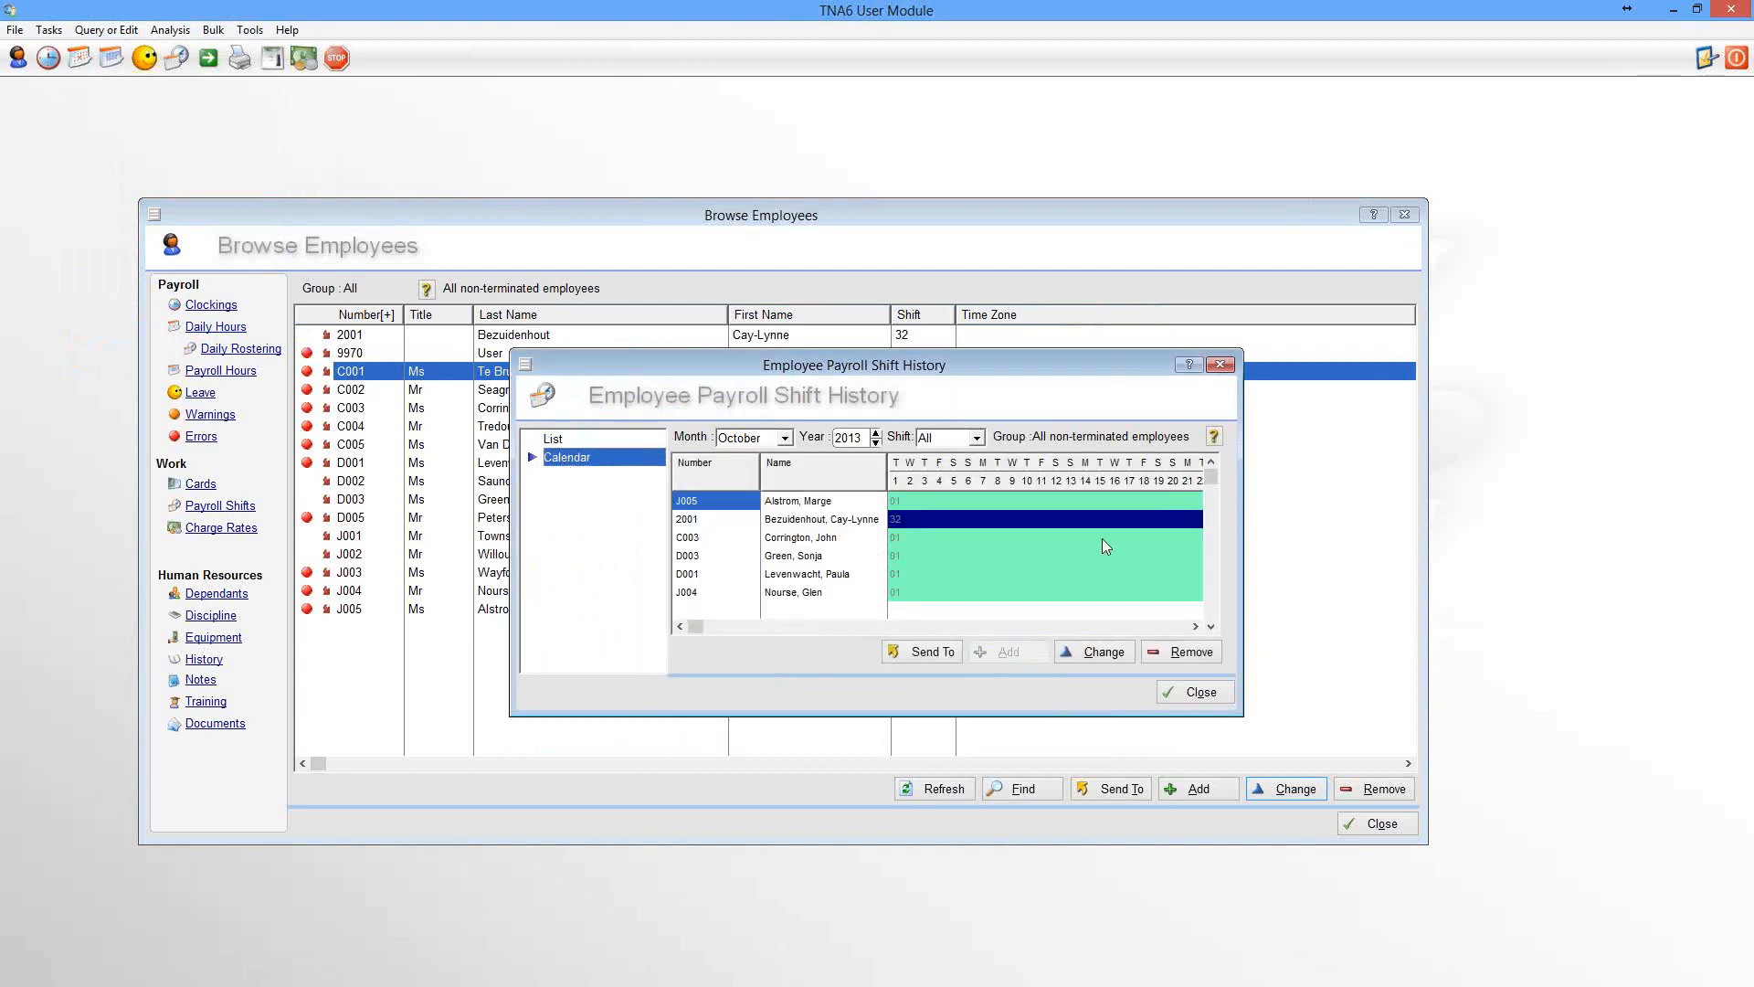
# Close the Browse Employees window and widen and reposition the payroll shift history window to show the whole month
pyautogui.click(1312, 521)
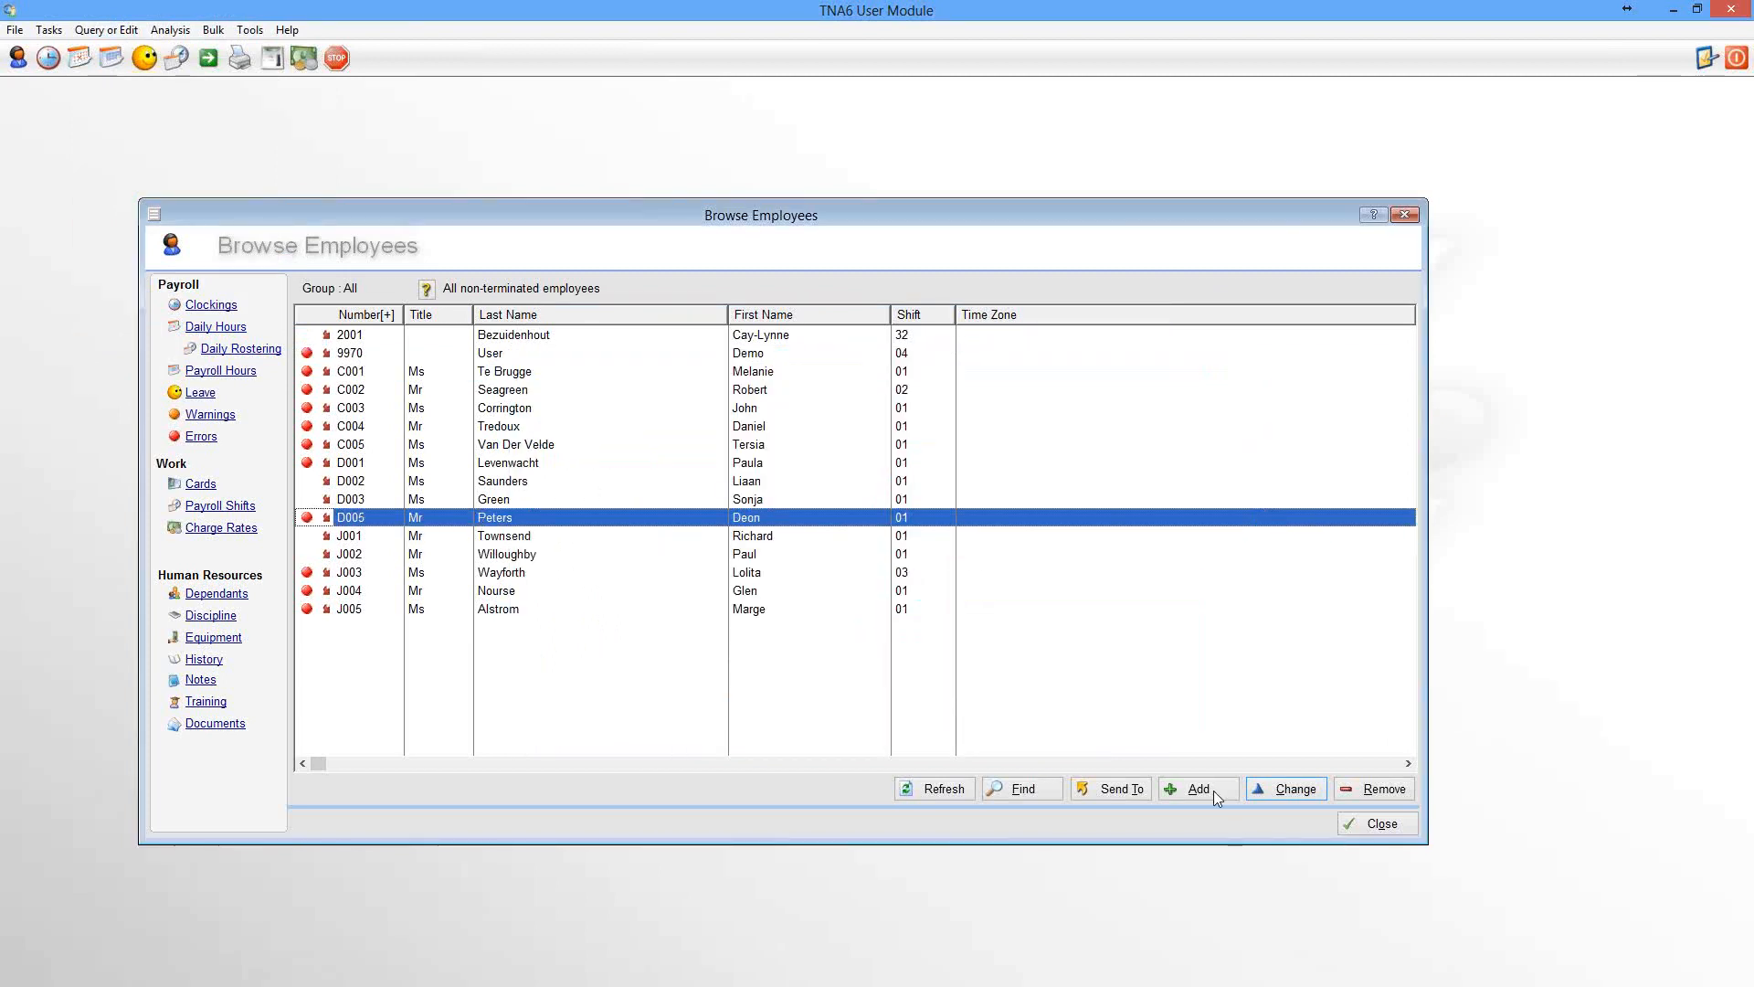
pyautogui.click(1375, 825)
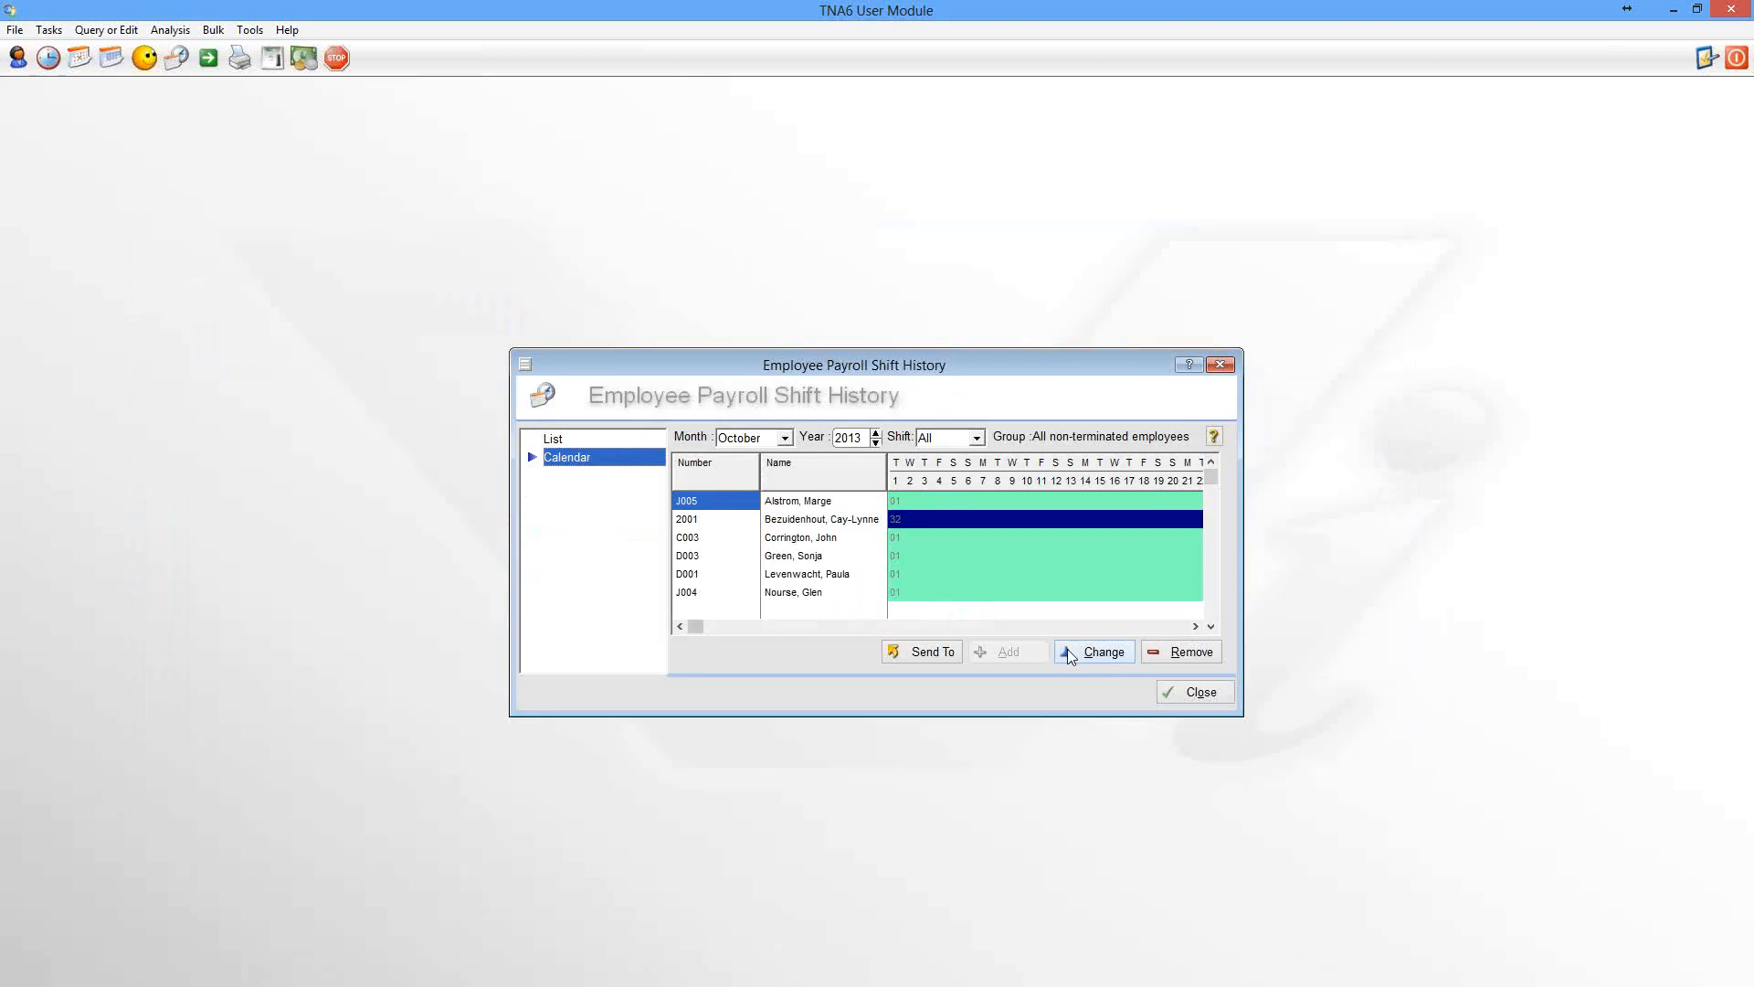
pyautogui.moveTo(1243, 580); pyautogui.dragTo(1584, 570)
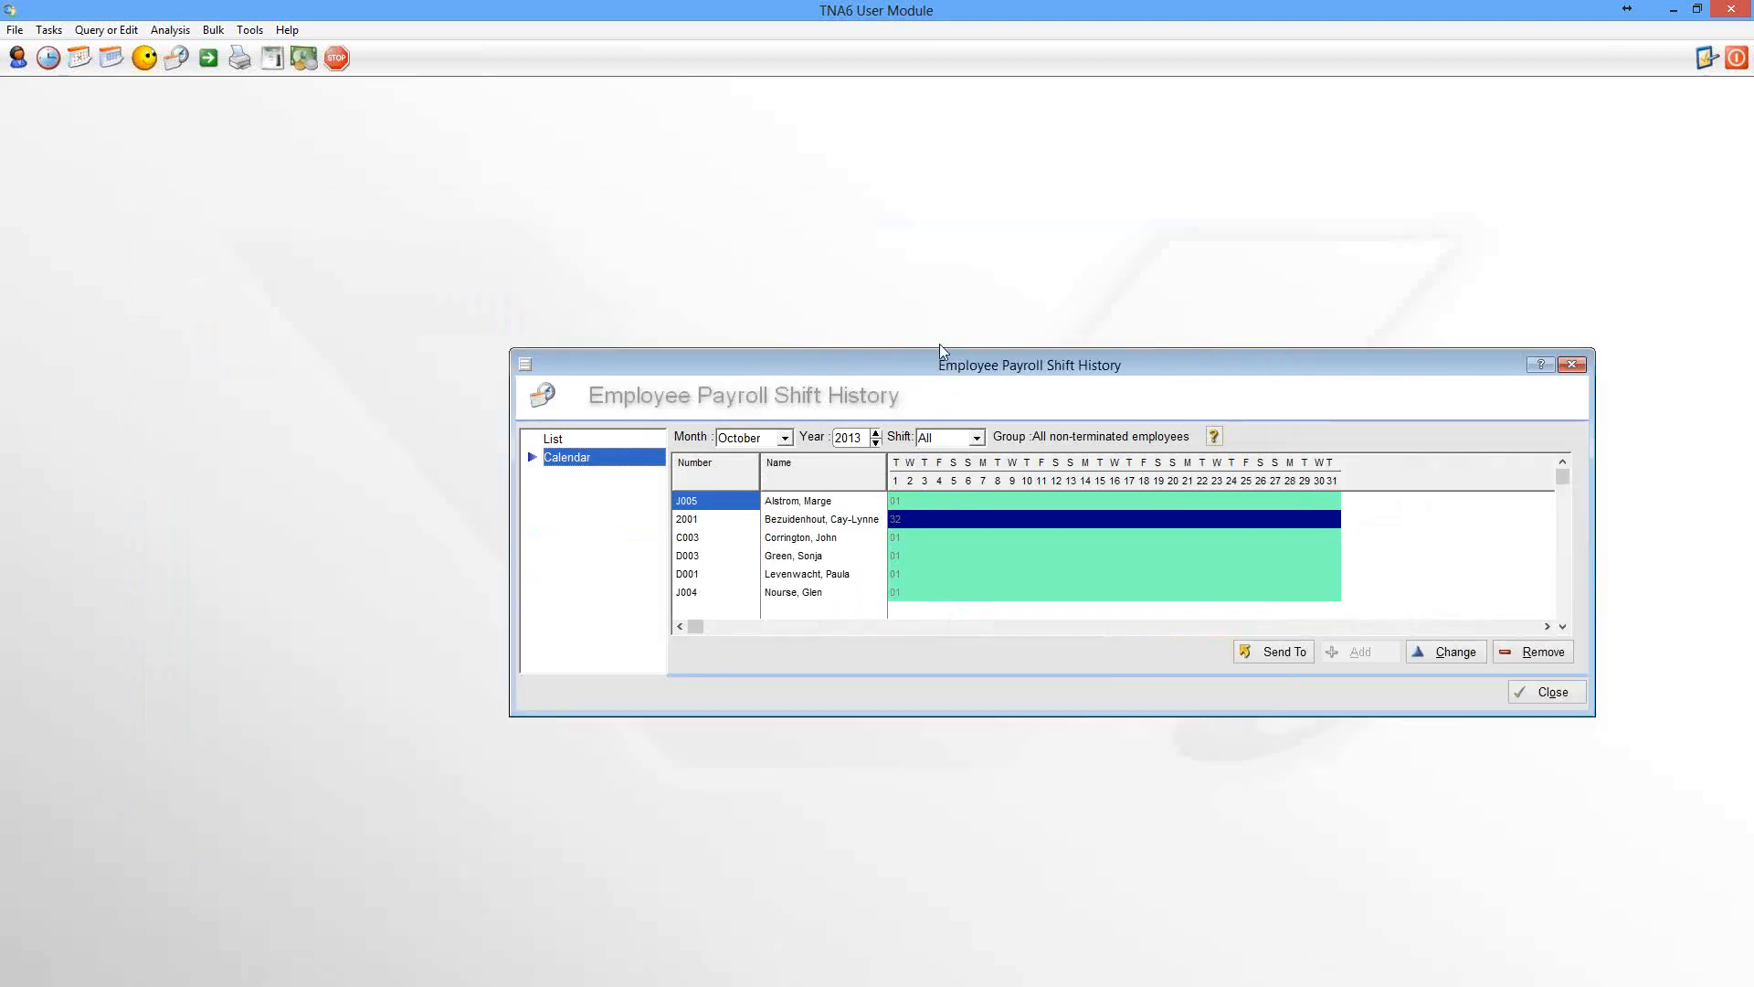
pyautogui.moveTo(917, 367); pyautogui.dragTo(709, 315)
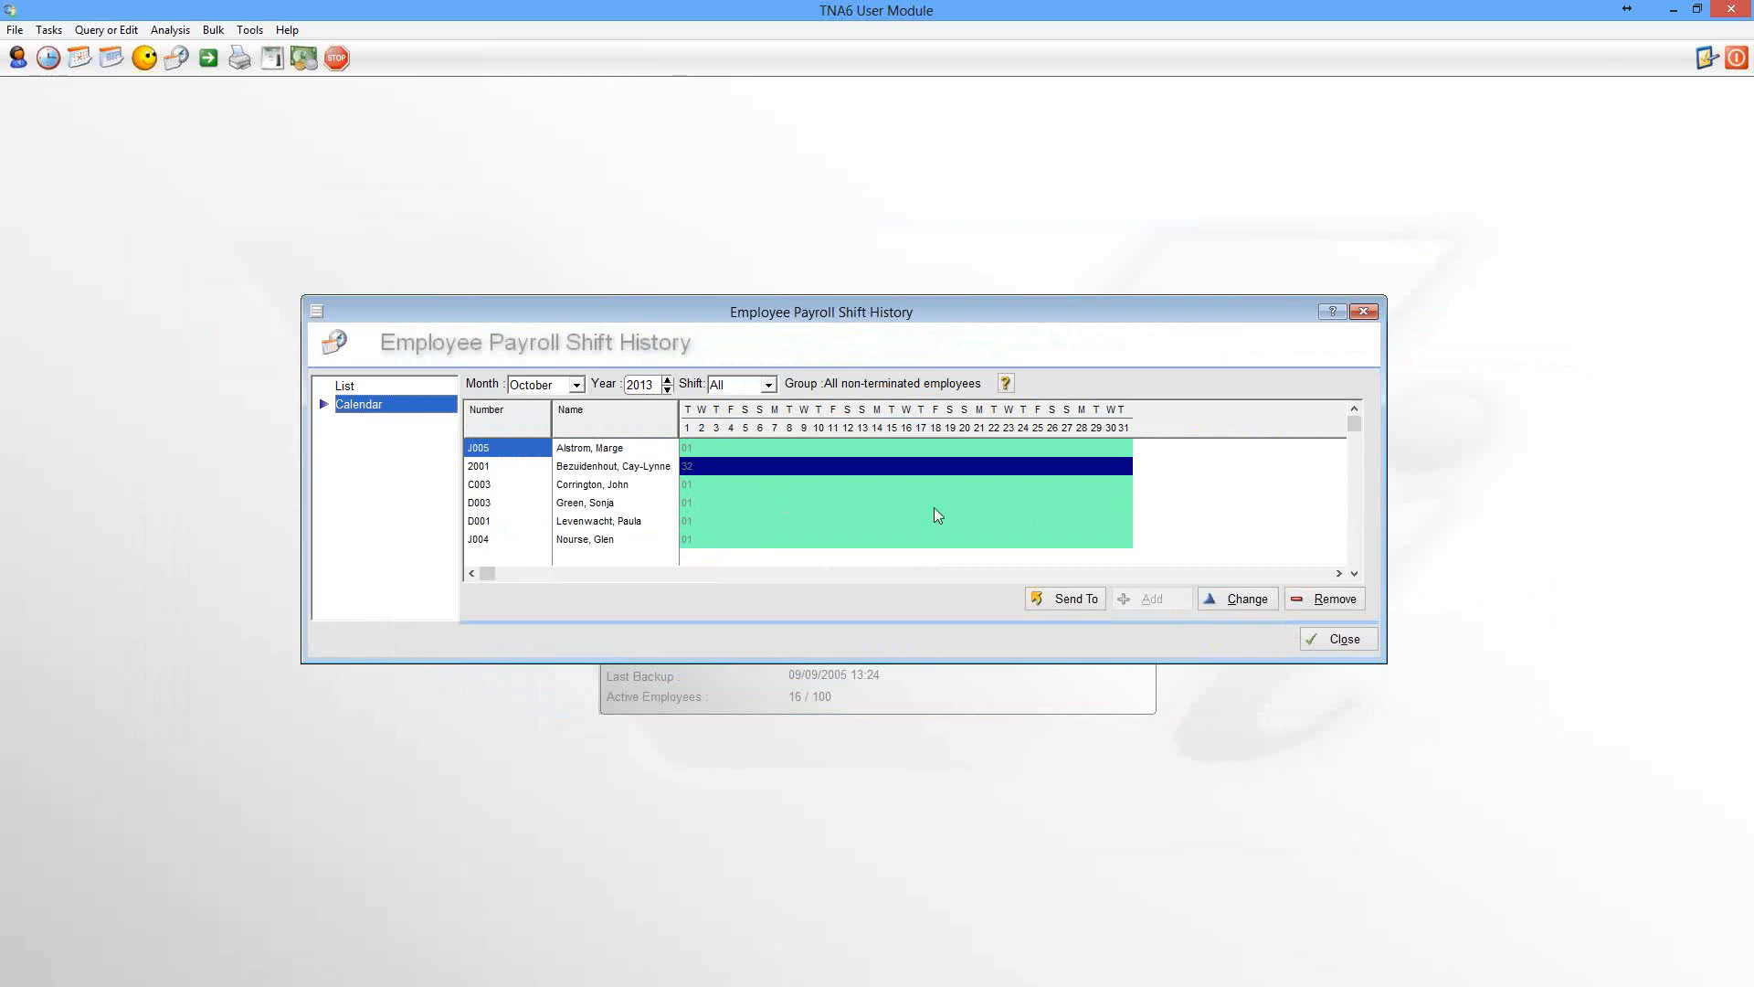
# Open the payroll shift change for the third employee's 14 October calendar cell and cancel it
pyautogui.click(709, 486)
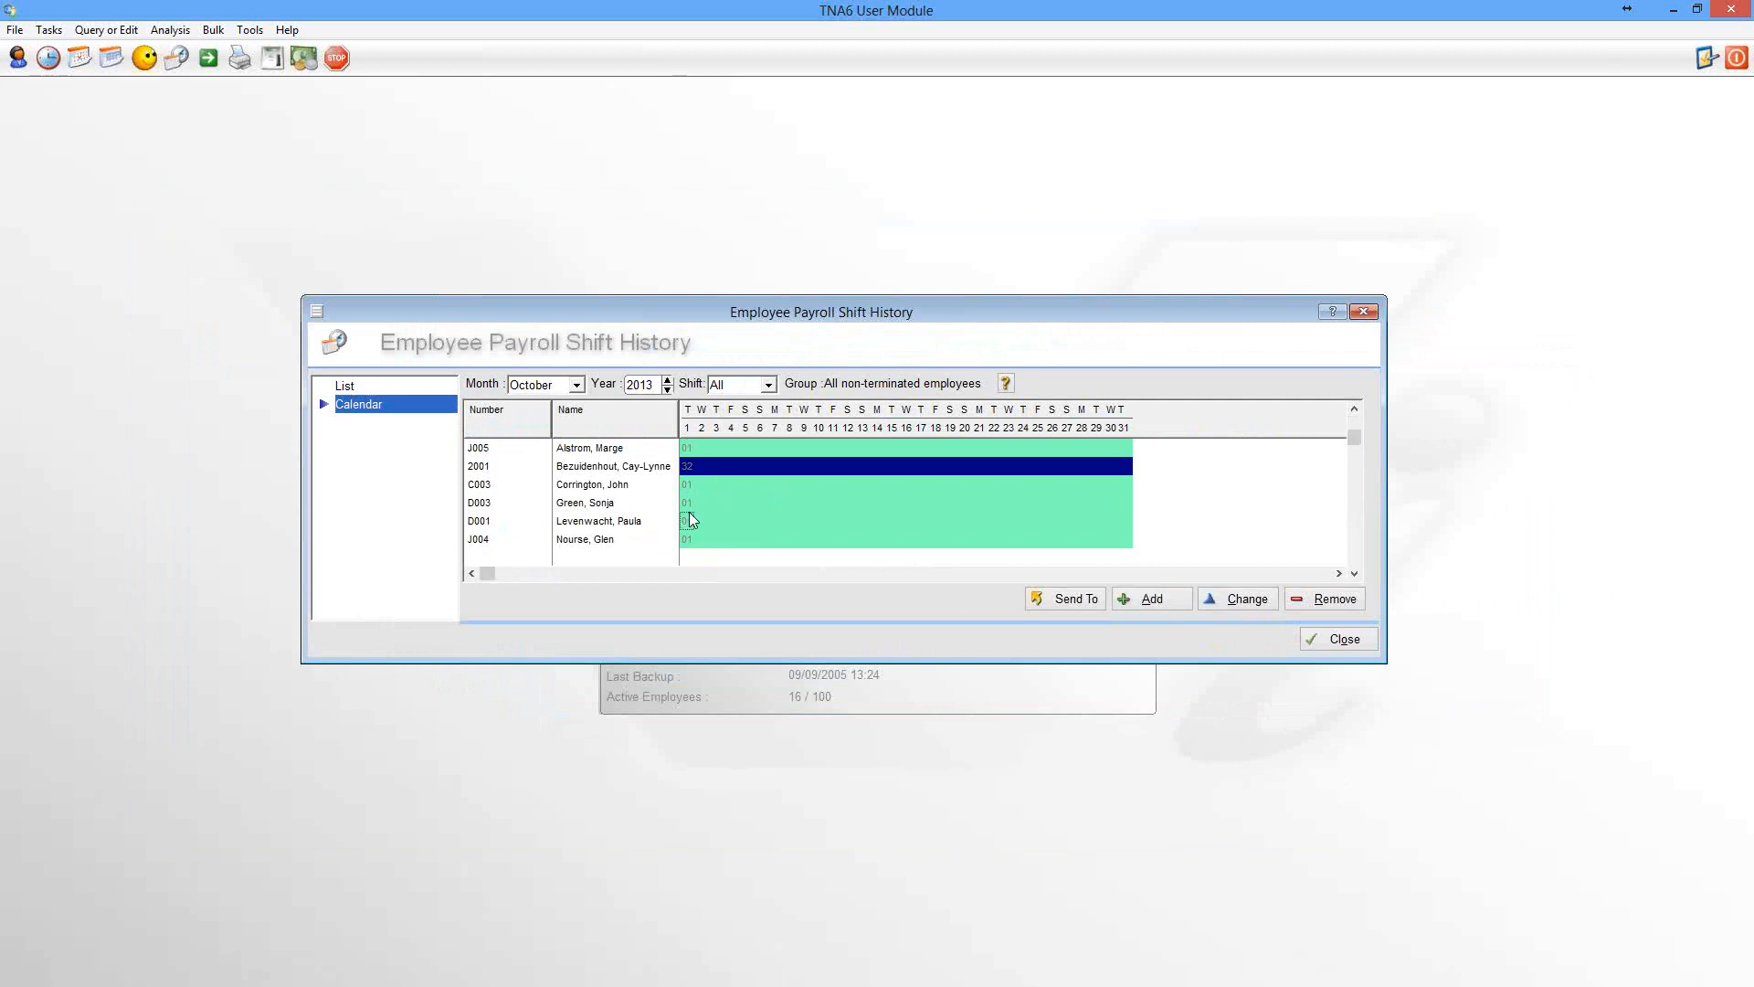
pyautogui.click(689, 513)
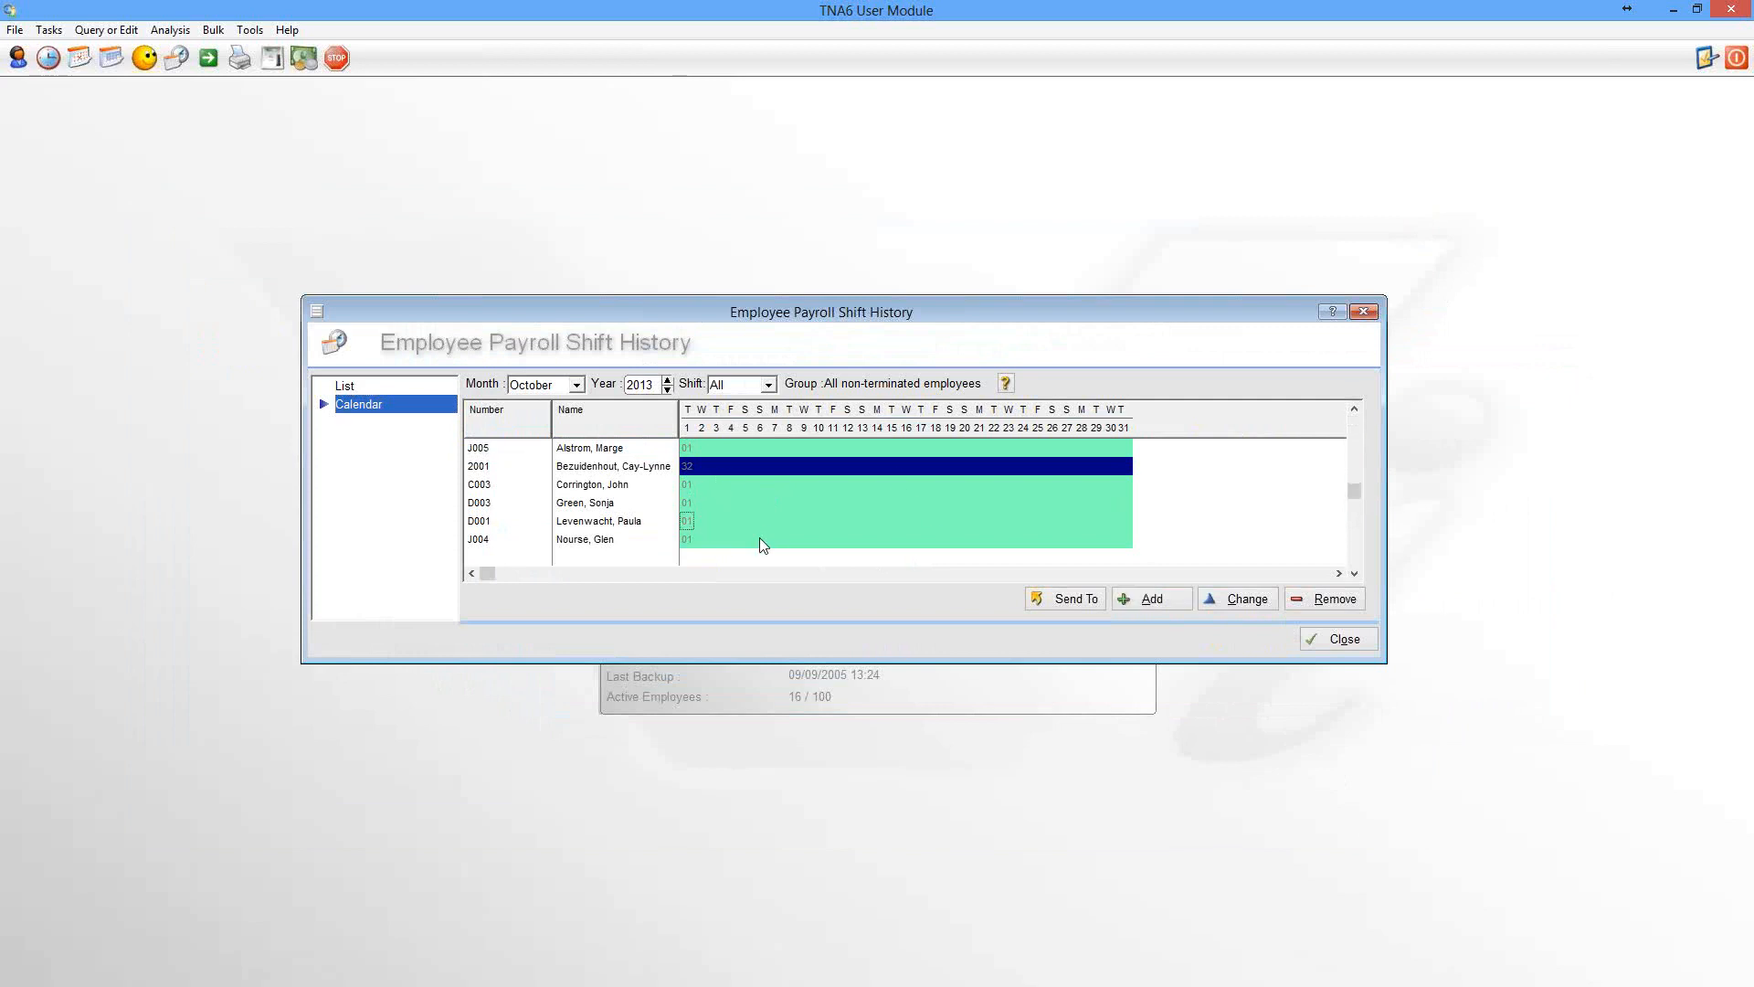
pyautogui.rightClick(881, 493)
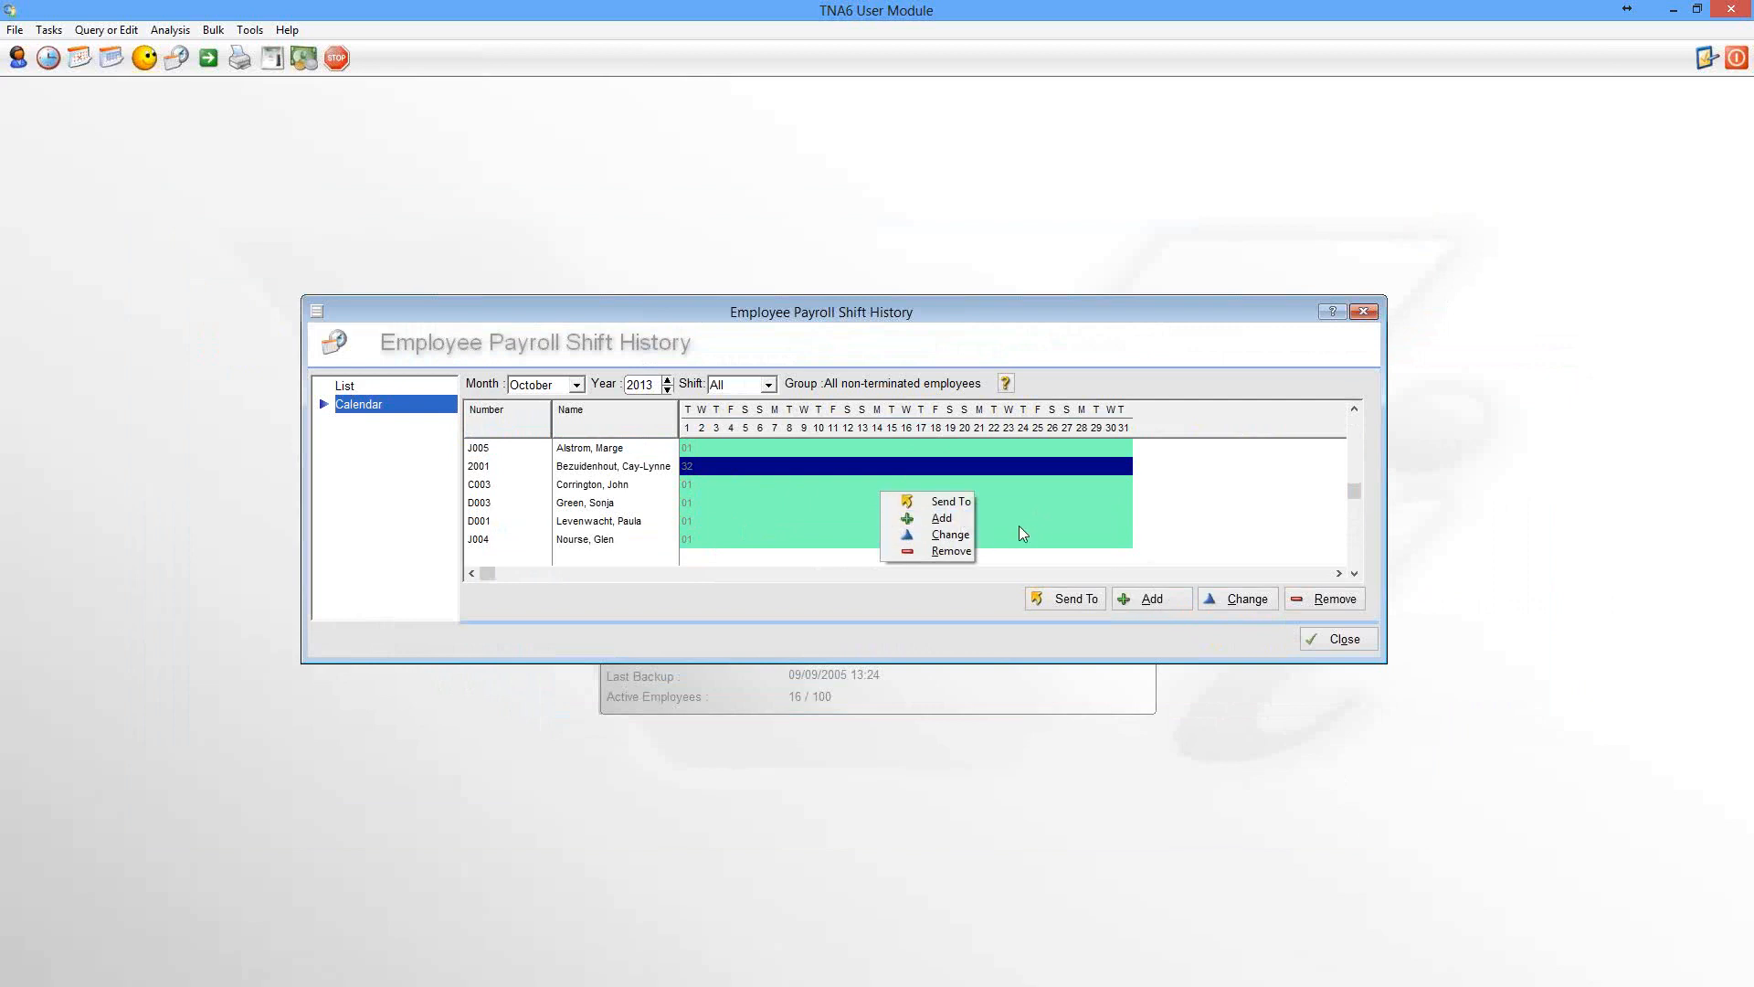
pyautogui.click(950, 535)
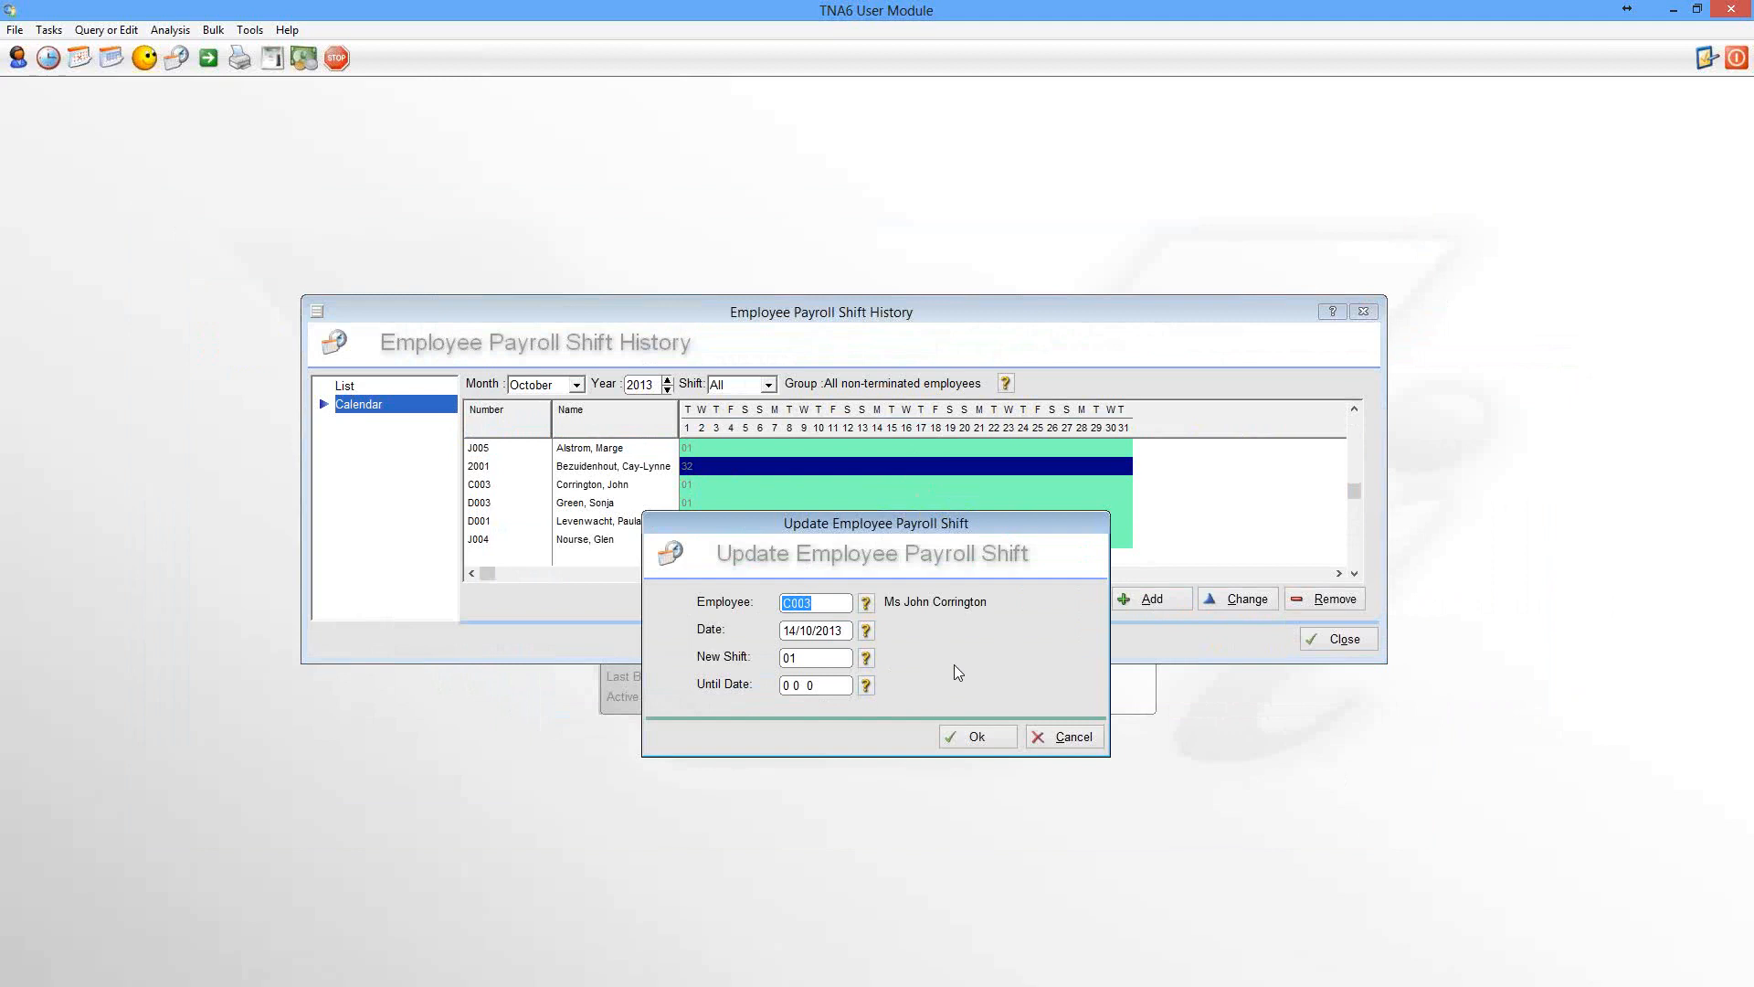
pyautogui.click(1085, 743)
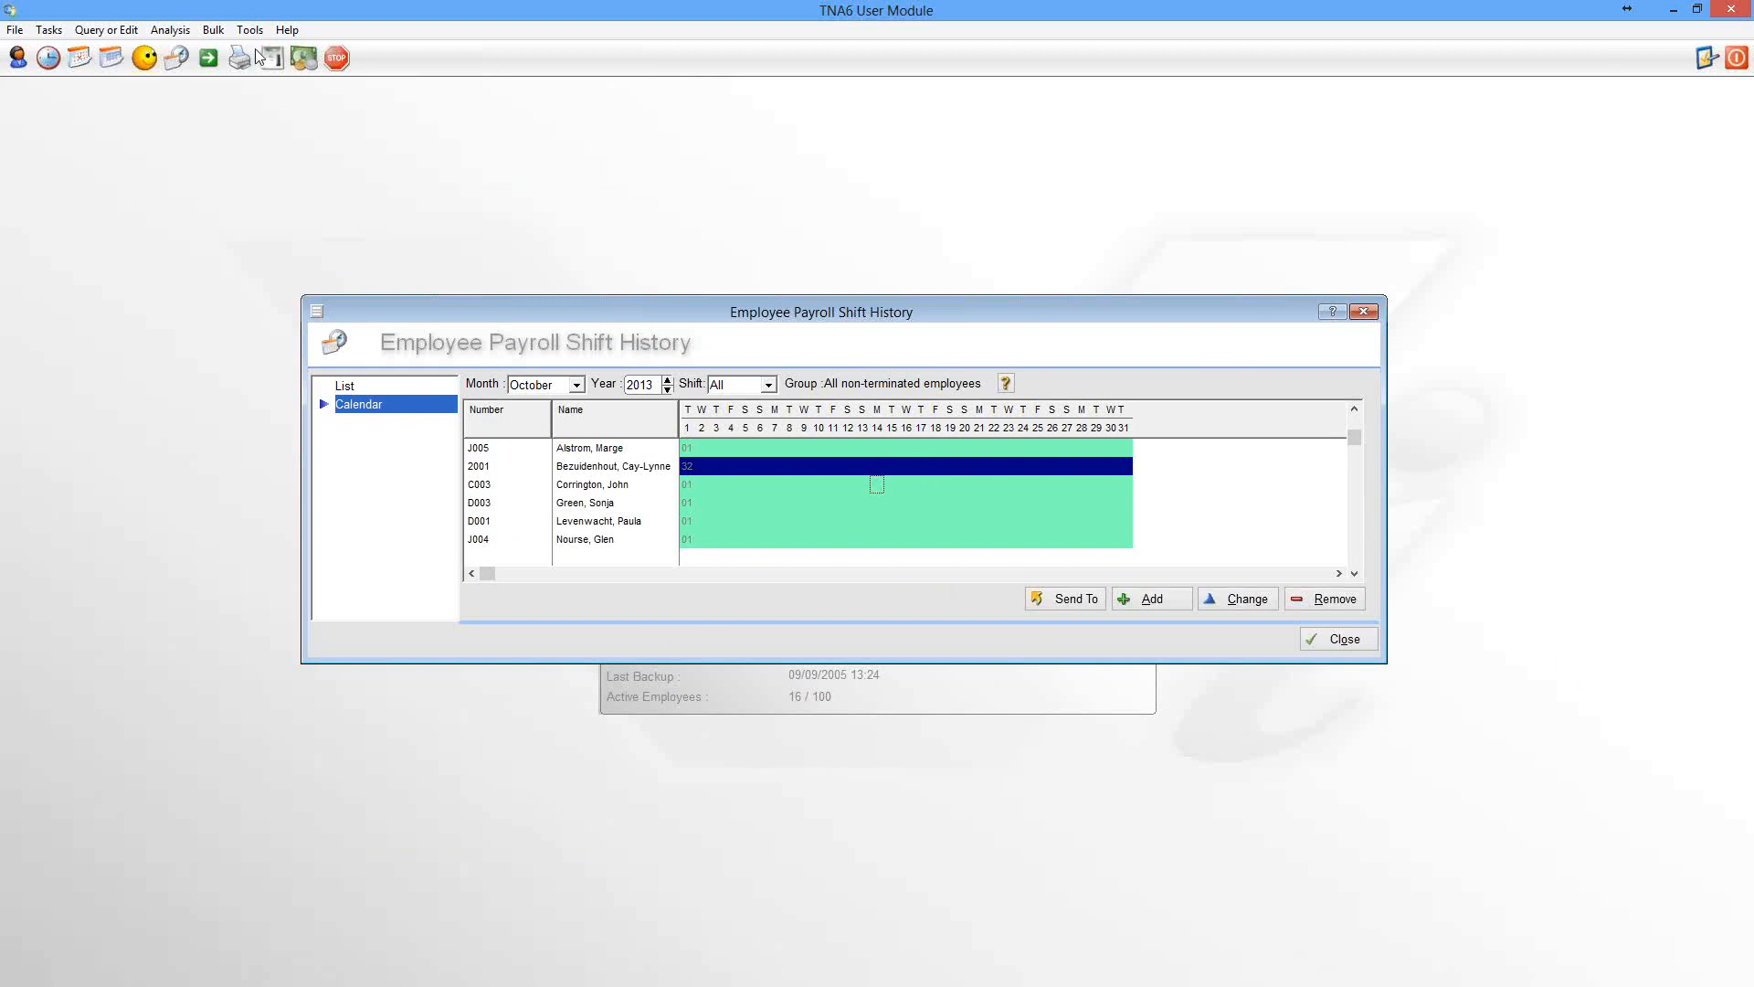
pyautogui.click(214, 31)
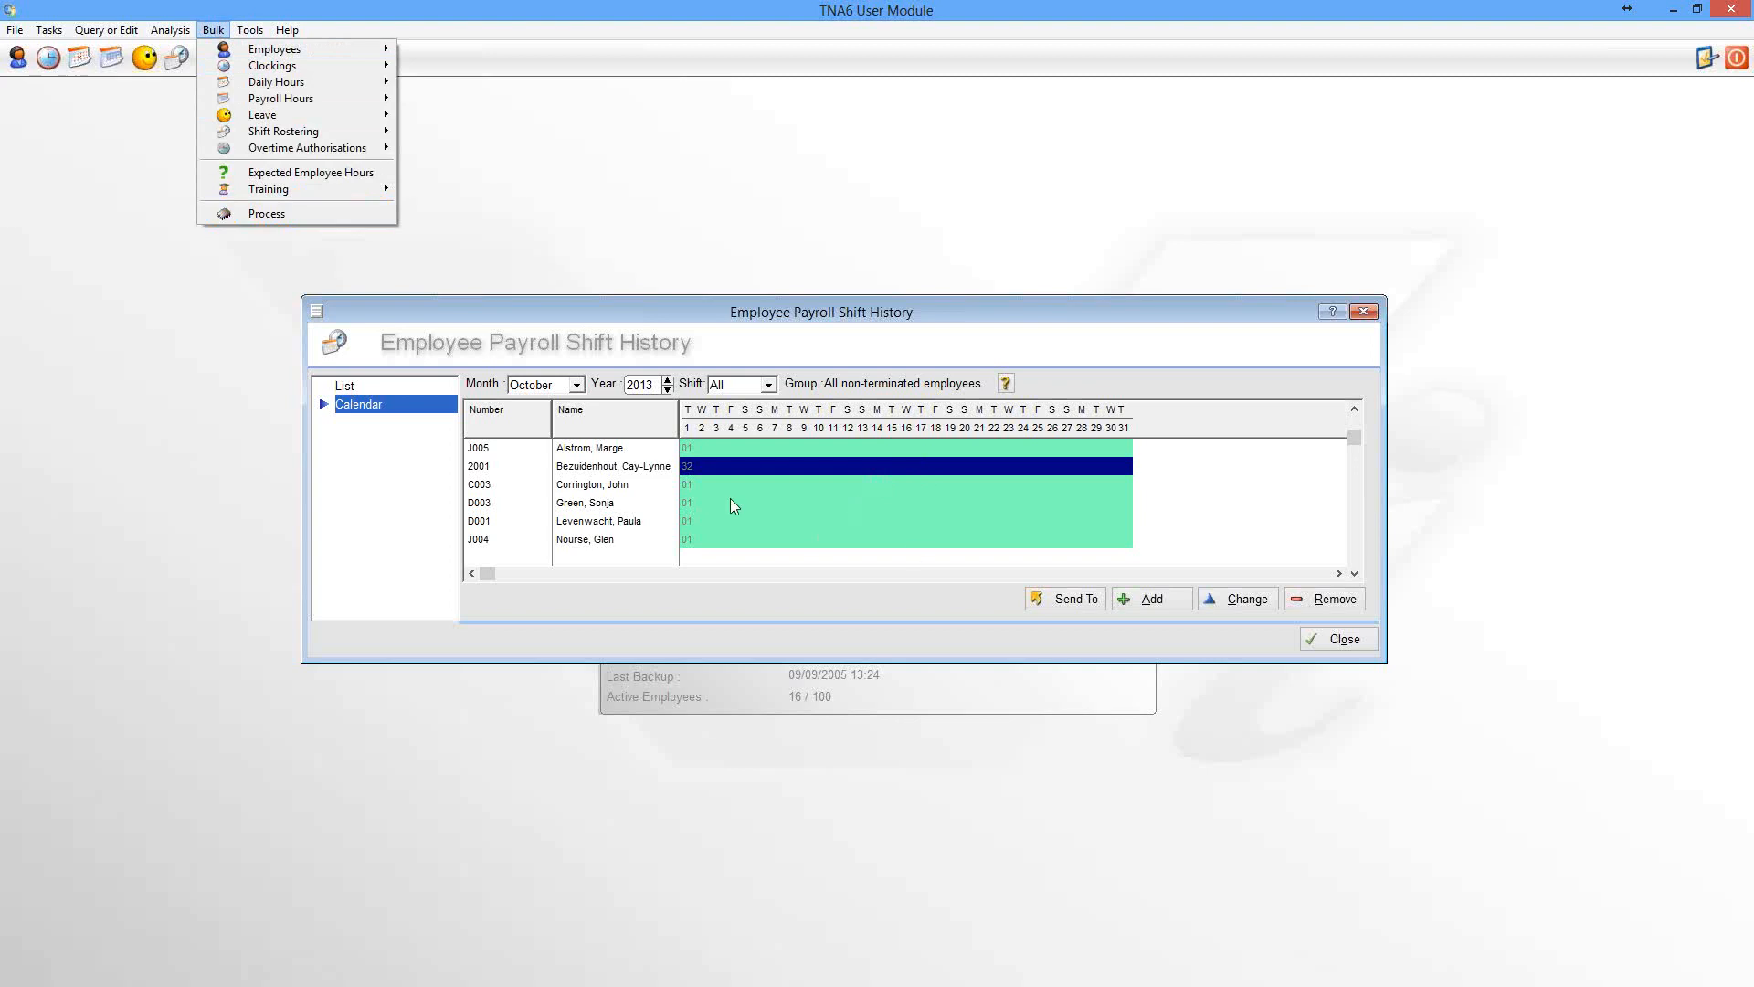
pyautogui.click(775, 479)
pyautogui.click(775, 482)
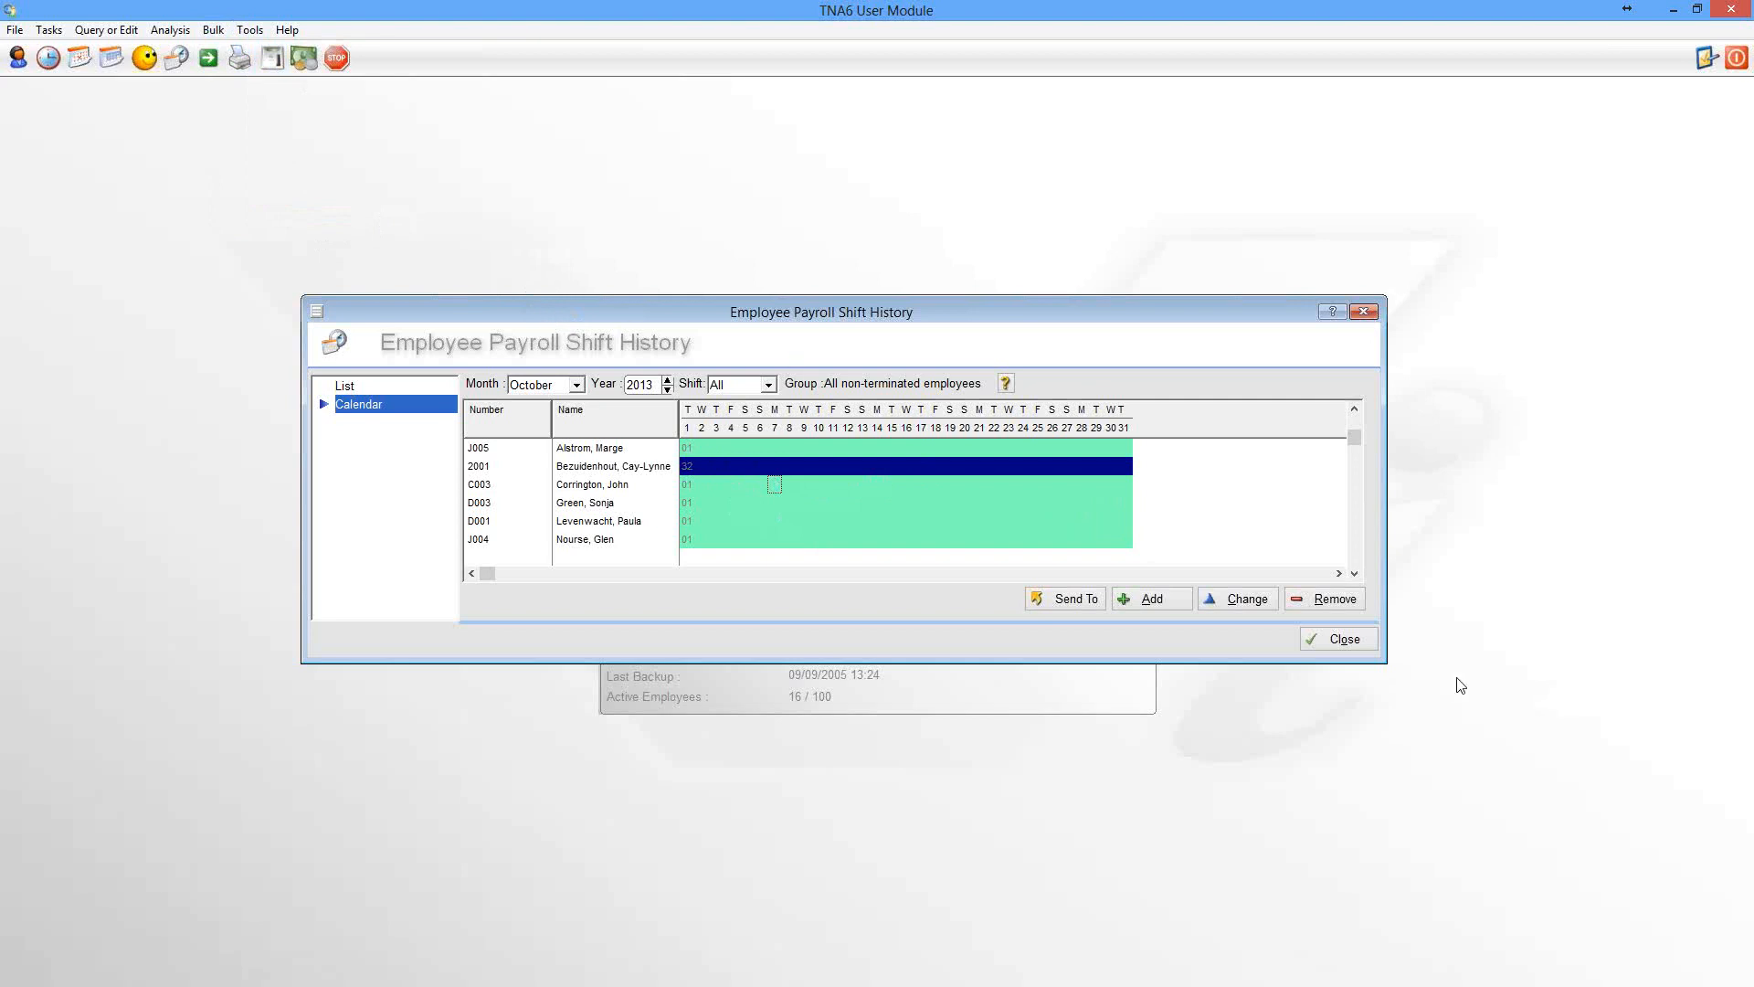
# In the Configuration Module, open the daily shifts setup, review shift 02's time slots and close it
pyautogui.moveTo(1384, 664); pyautogui.dragTo(1472, 795)
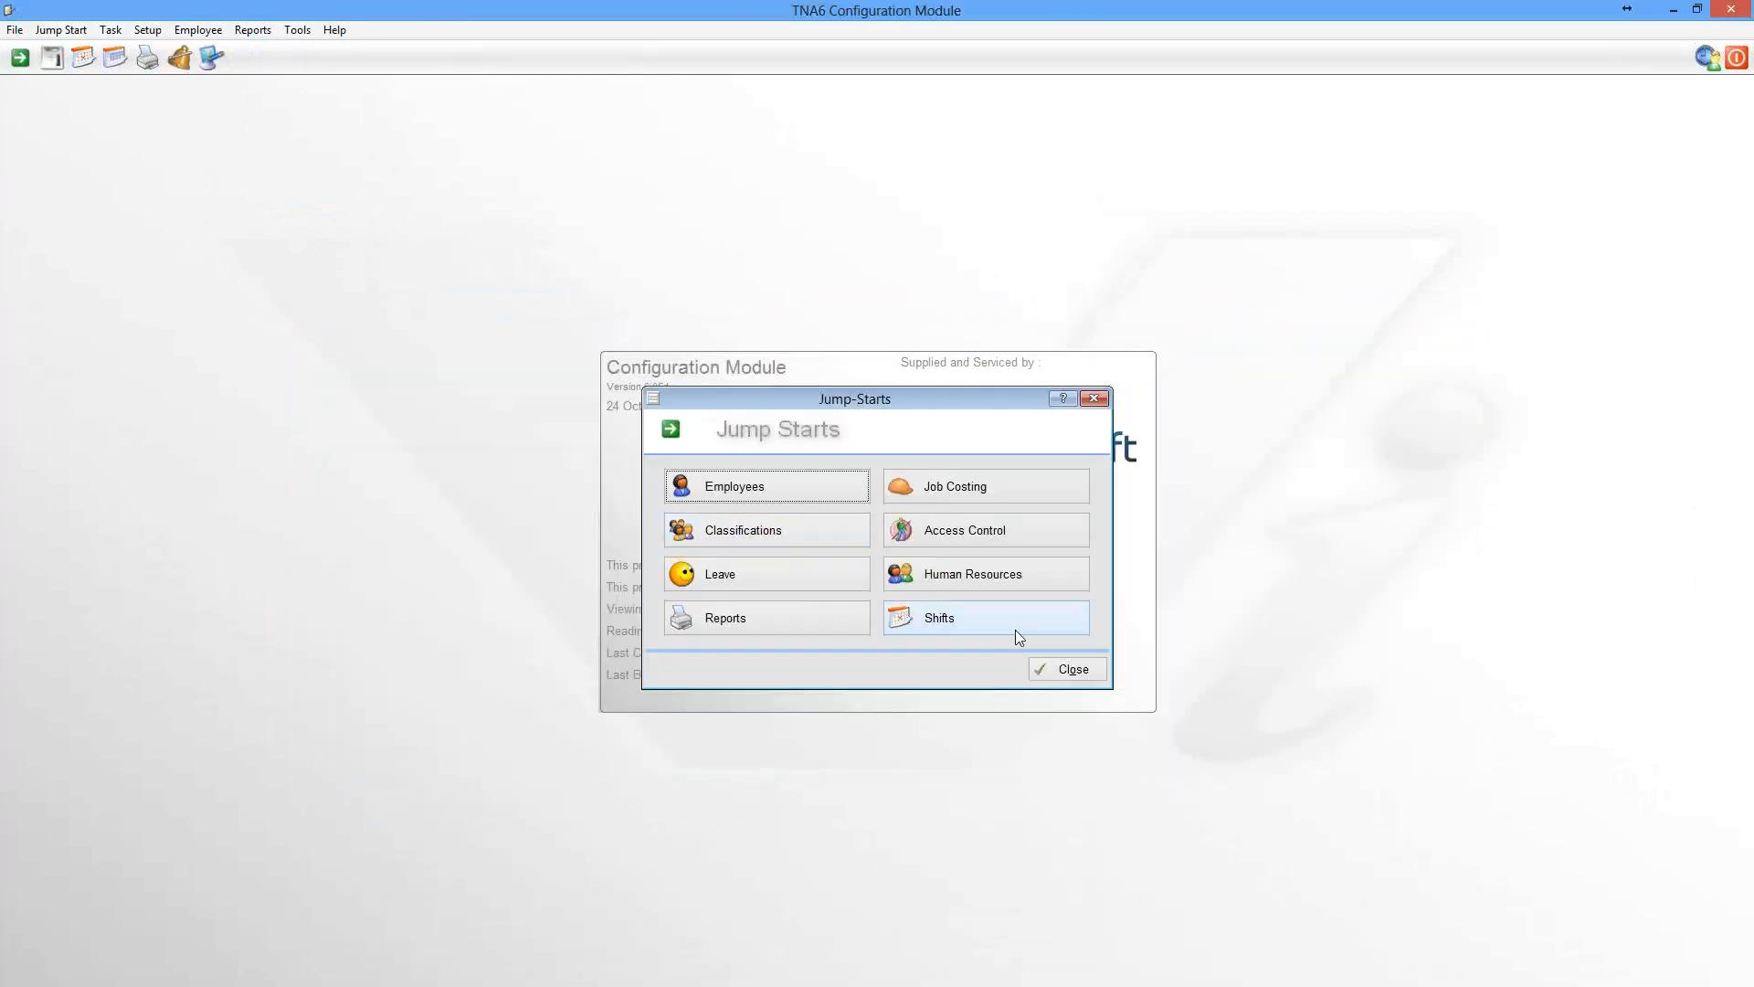
pyautogui.click(1056, 671)
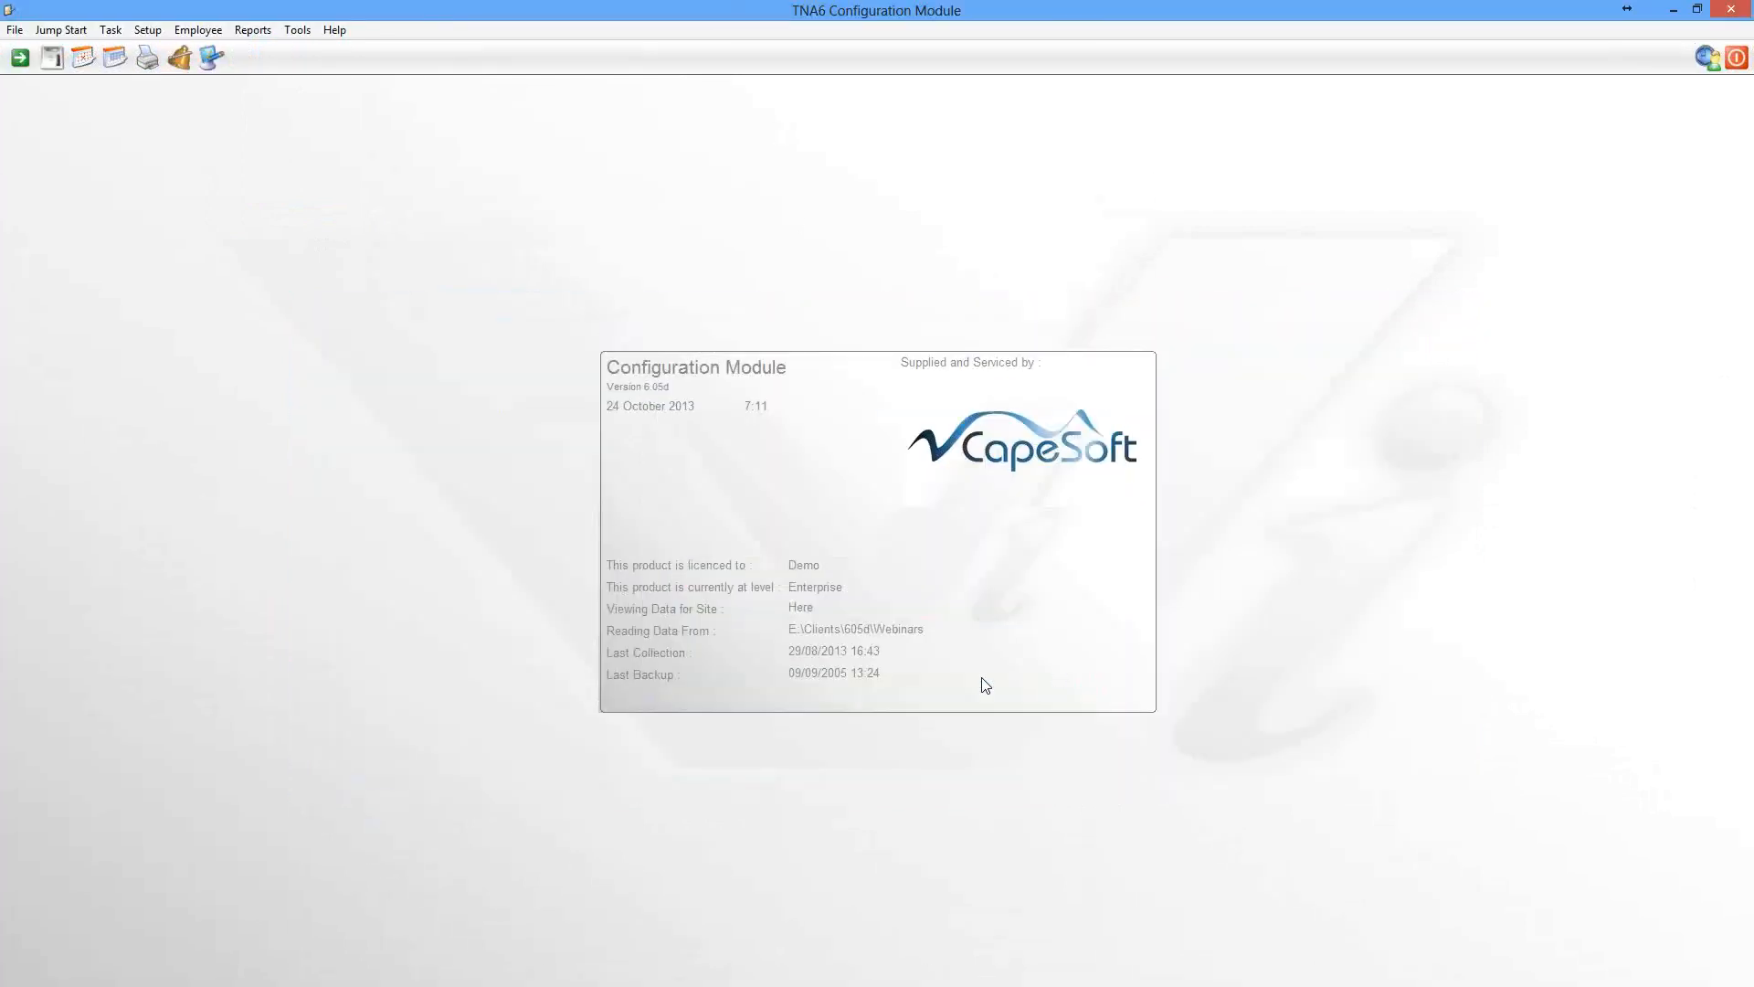
pyautogui.click(84, 59)
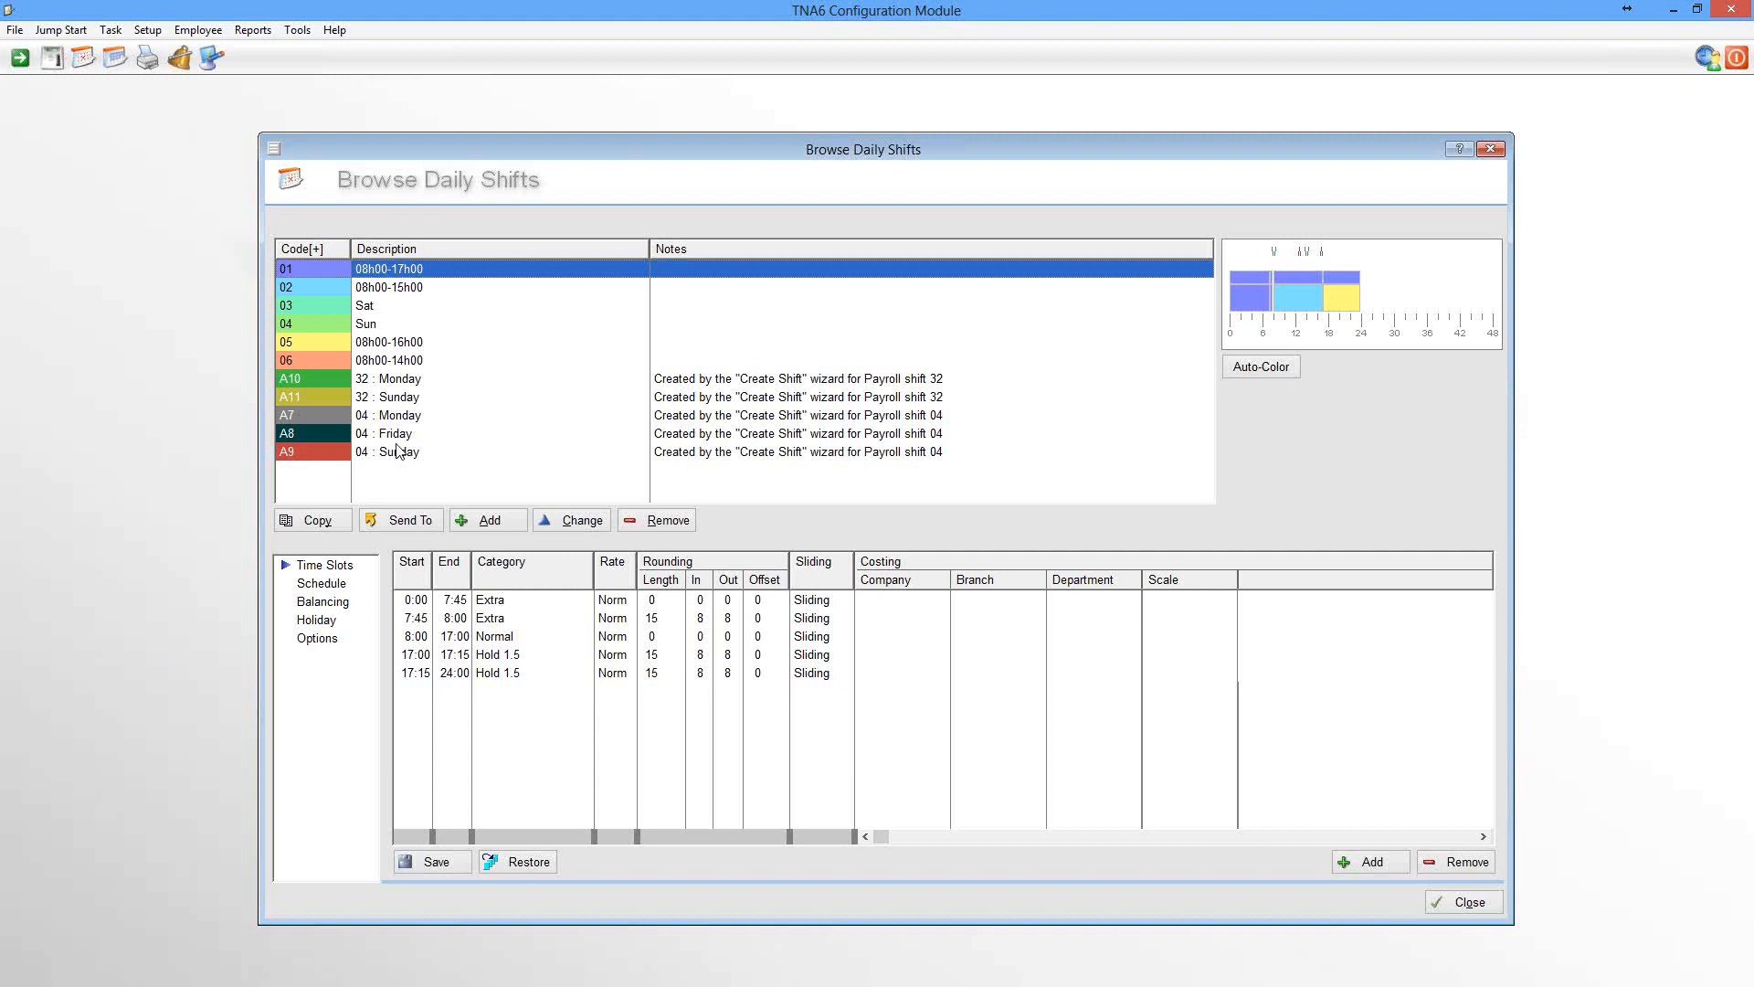
pyautogui.click(399, 289)
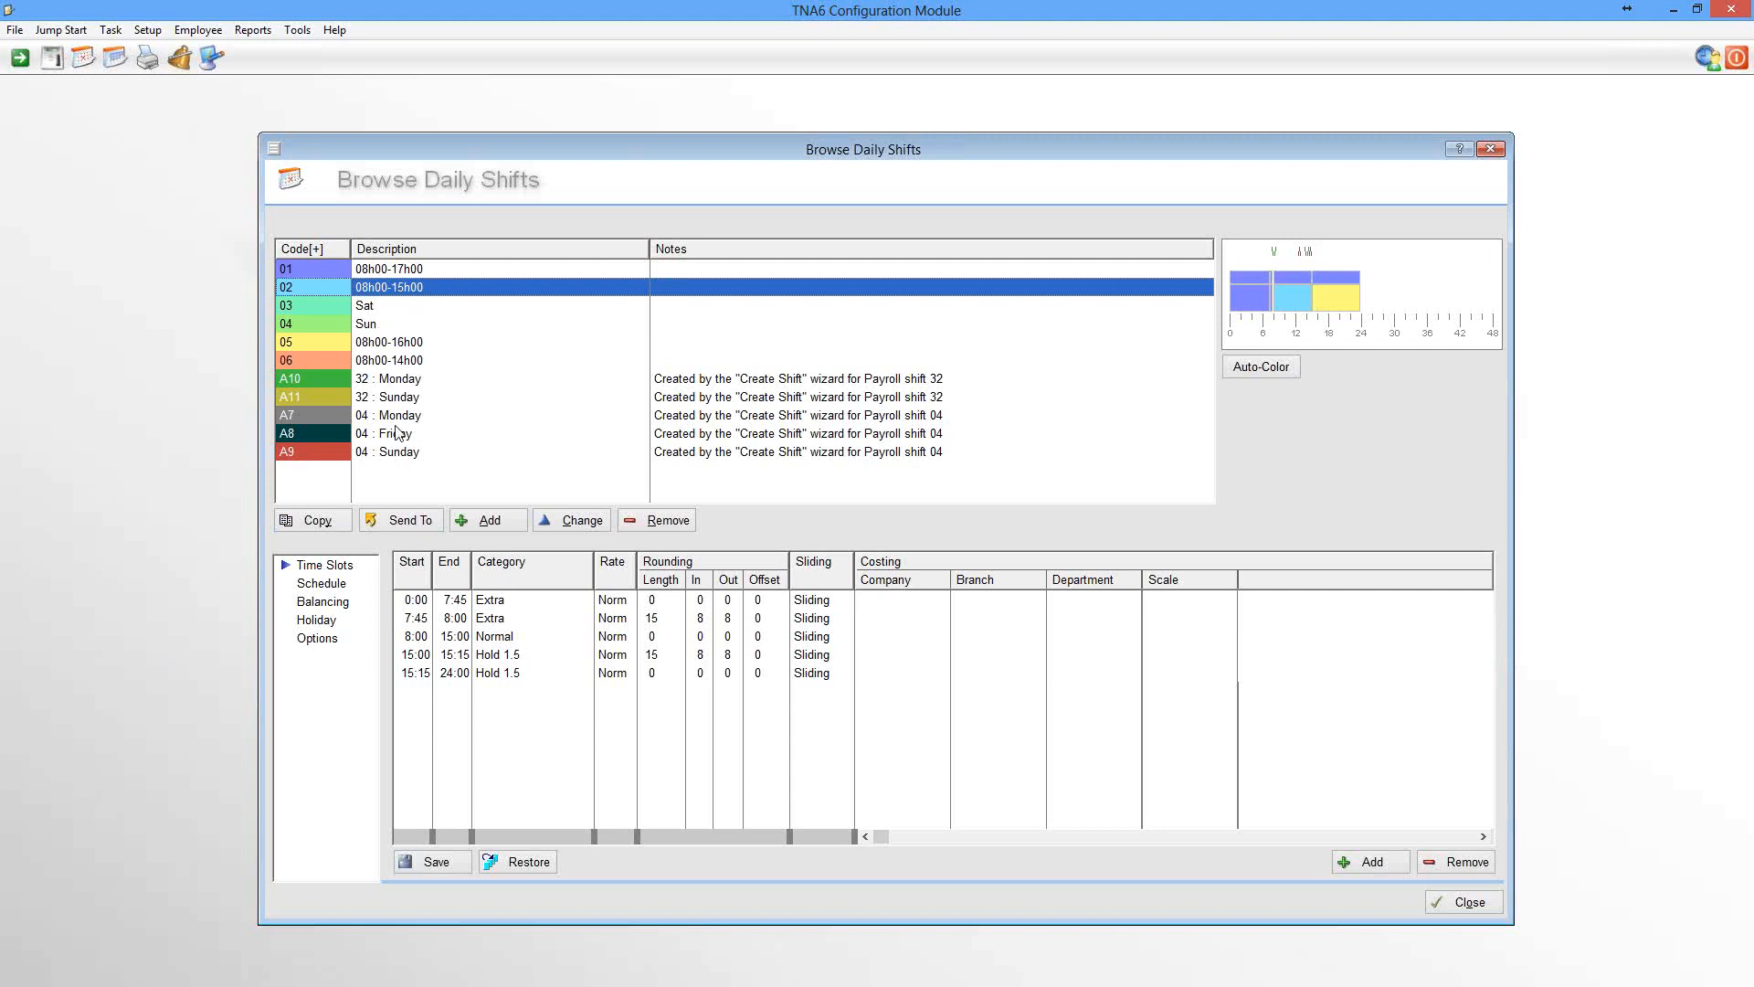
pyautogui.click(1484, 907)
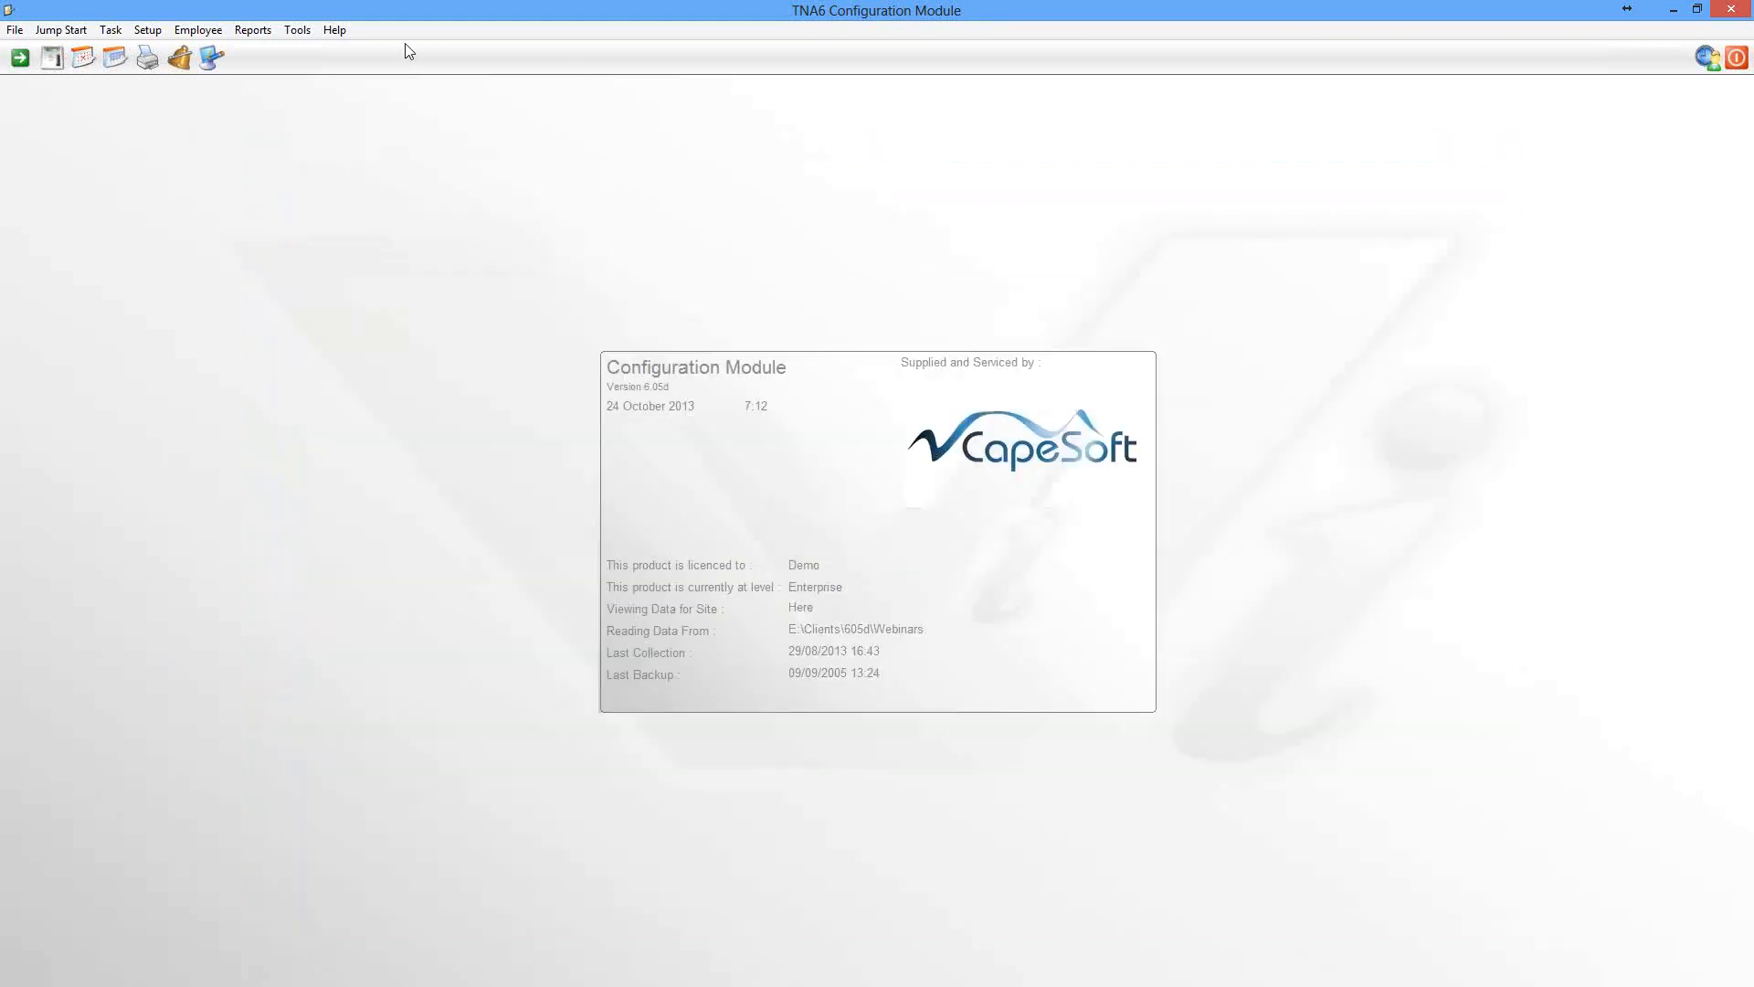
# Open the payroll shifts list and review the daily shift patterns of shifts 03 and 02
pyautogui.click(112, 60)
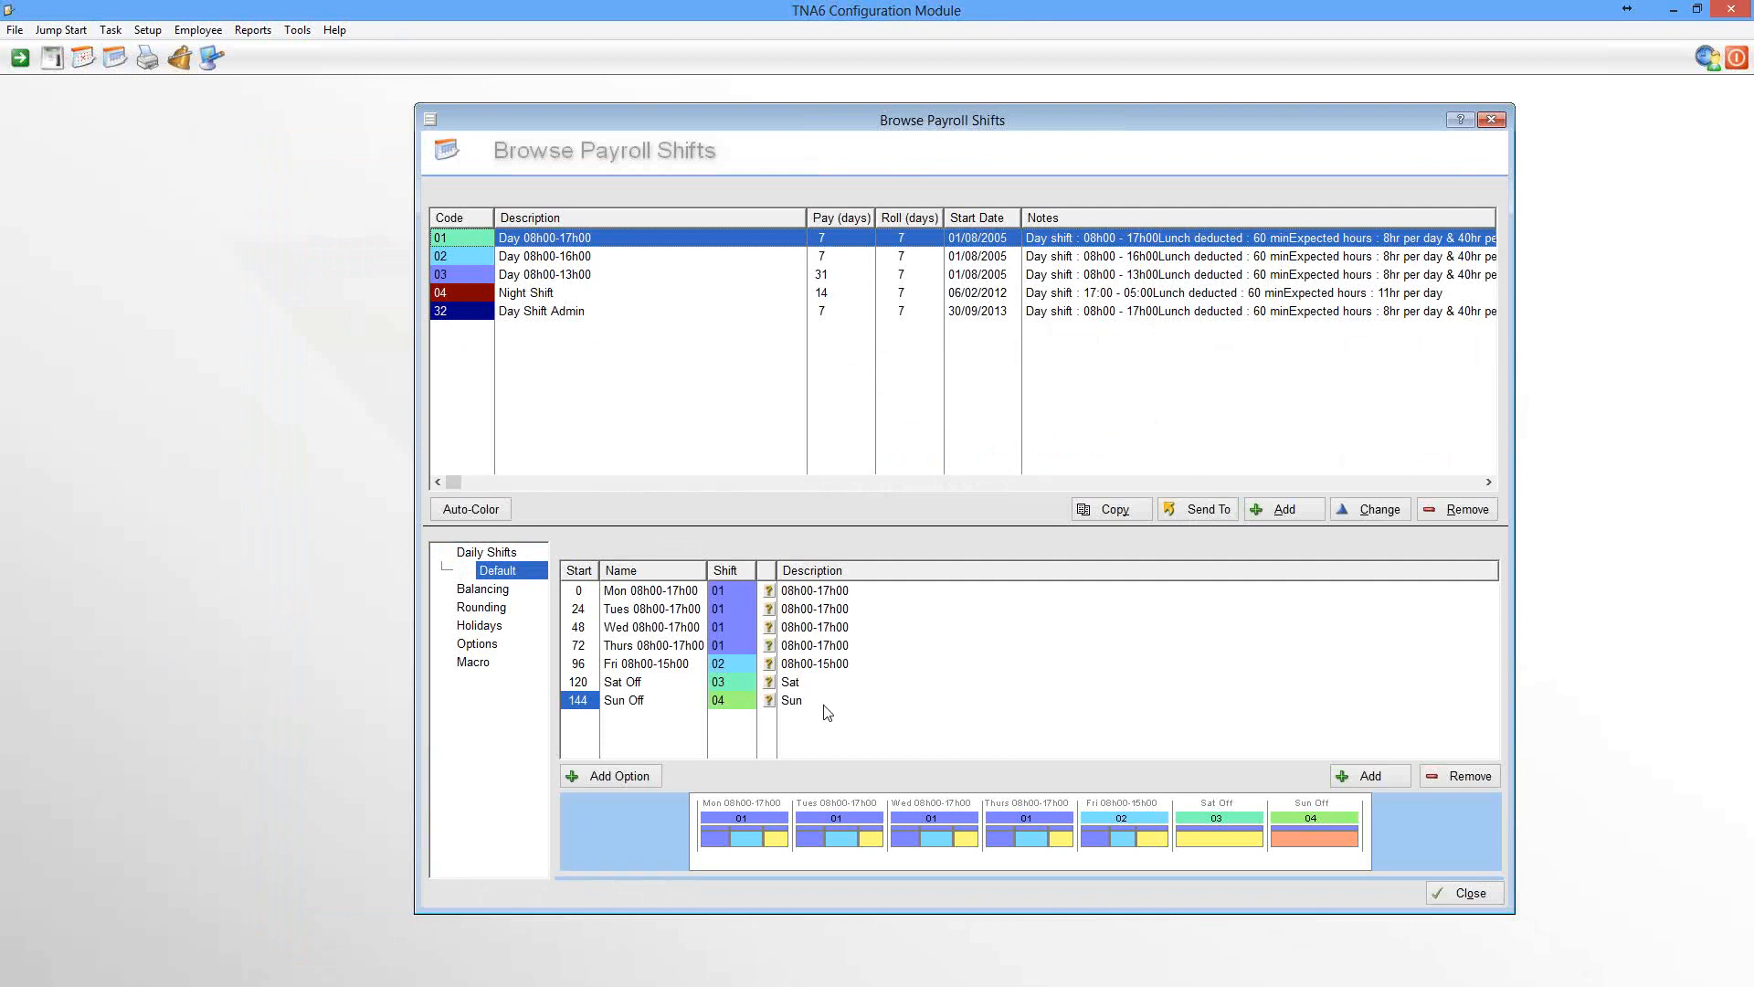
pyautogui.click(577, 278)
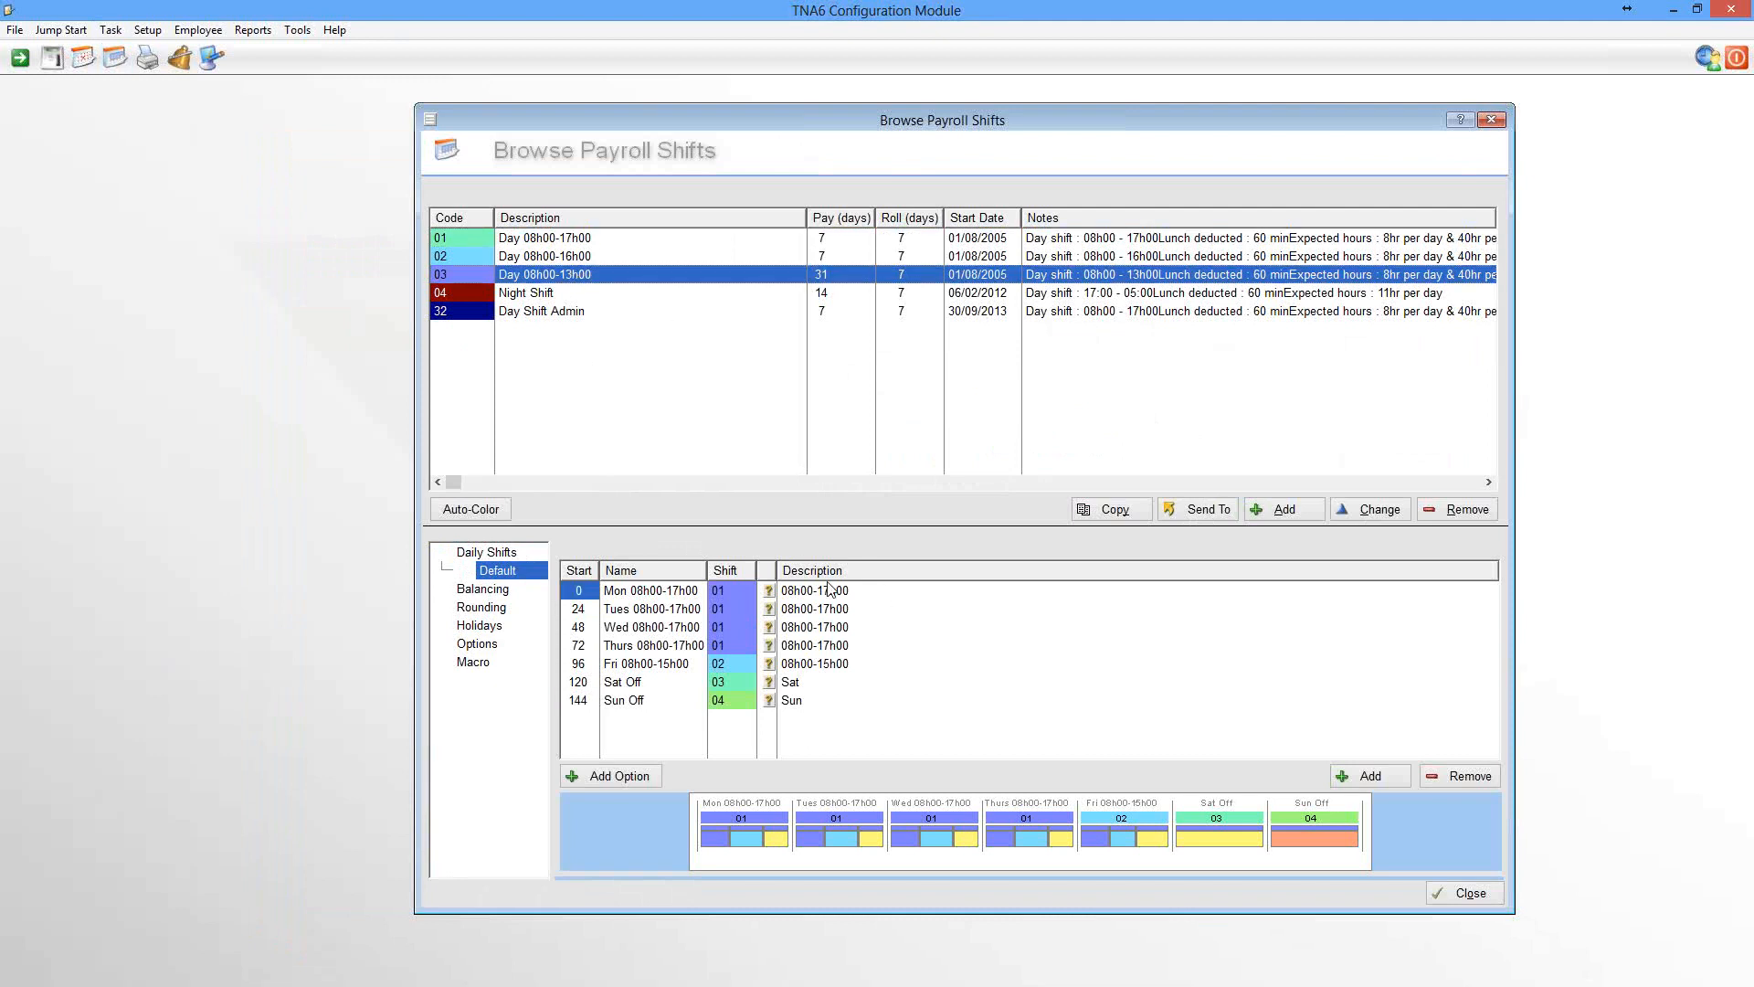
pyautogui.click(541, 257)
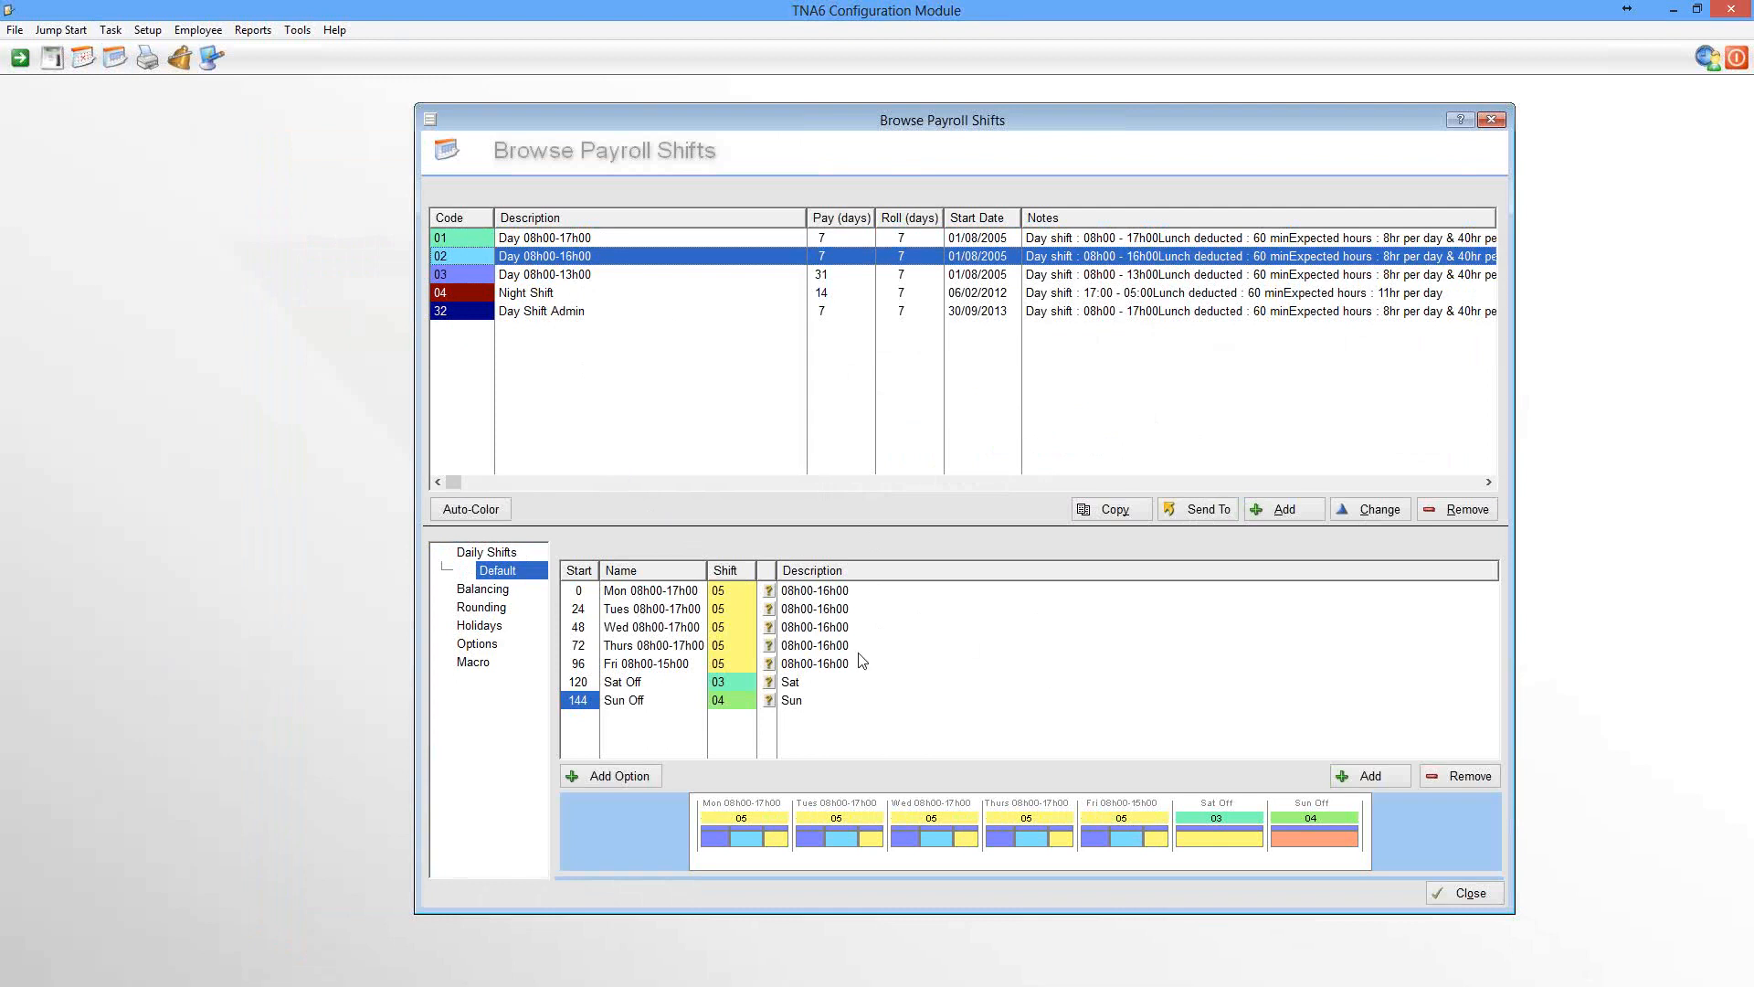
# Review the daily shift patterns of payroll shifts 04, 01 and 02 in turn
pyautogui.click(528, 296)
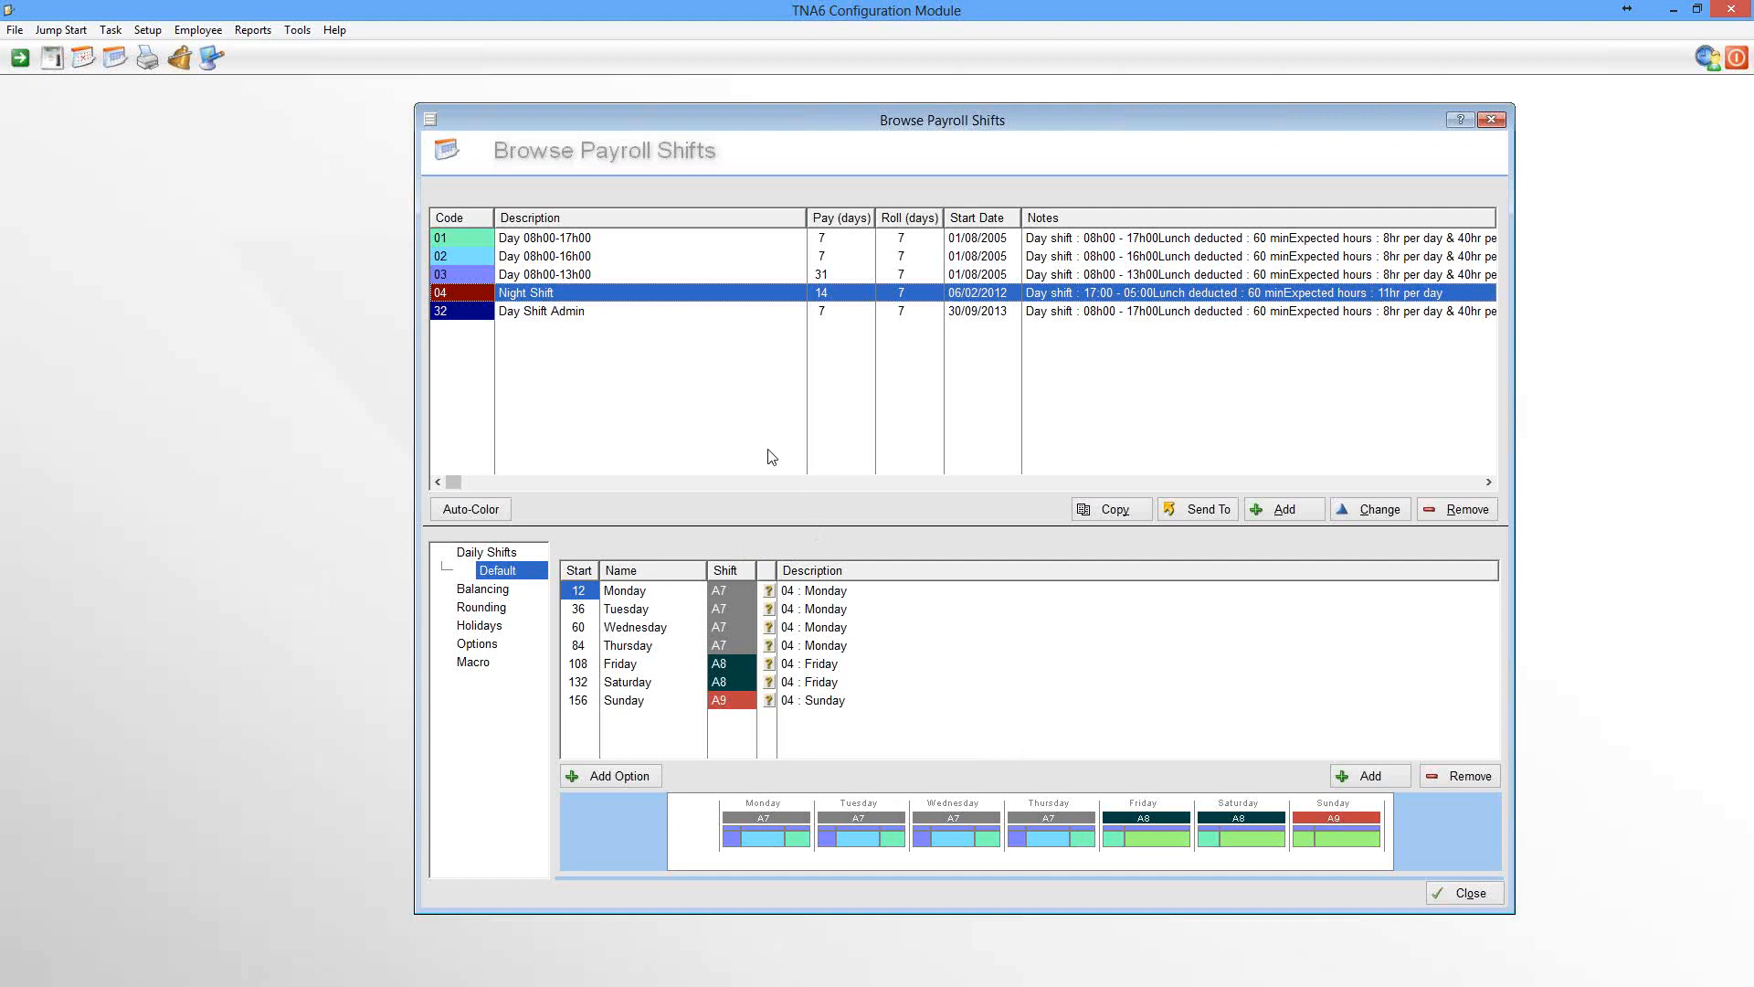
pyautogui.click(565, 241)
pyautogui.click(562, 255)
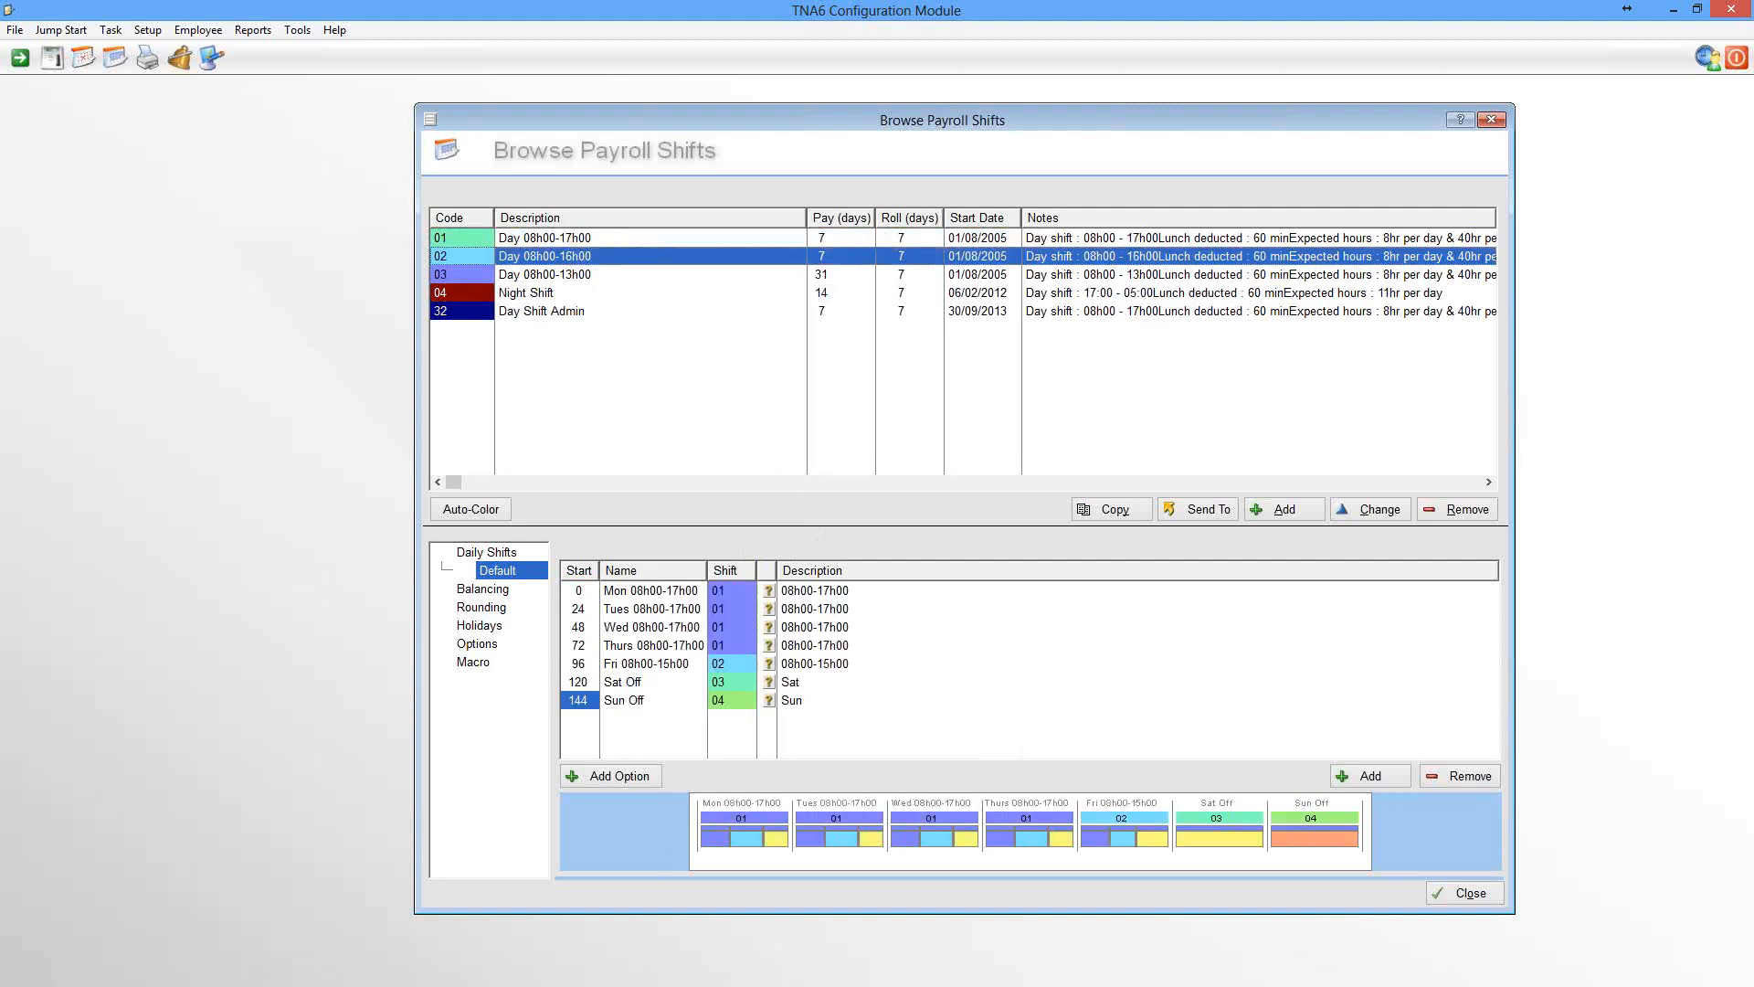
# Open the daily shifts list, check the time slots of daily shift 02, and close both shift windows
pyautogui.click(89, 68)
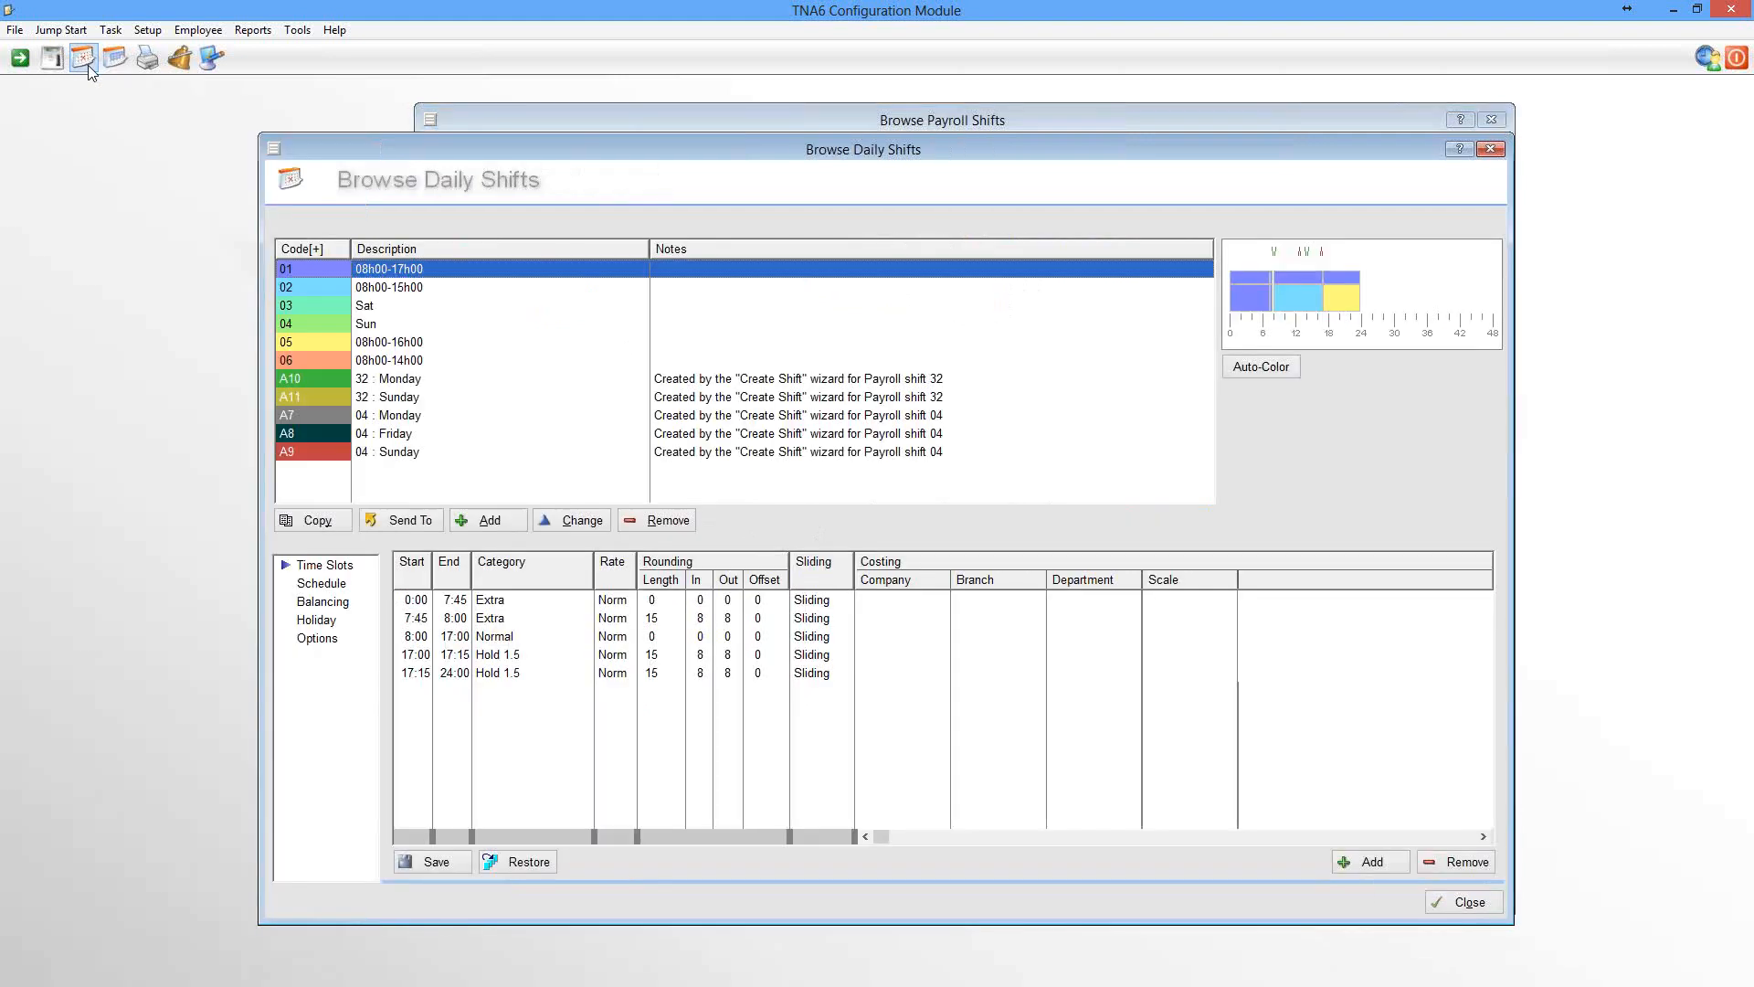
pyautogui.click(426, 289)
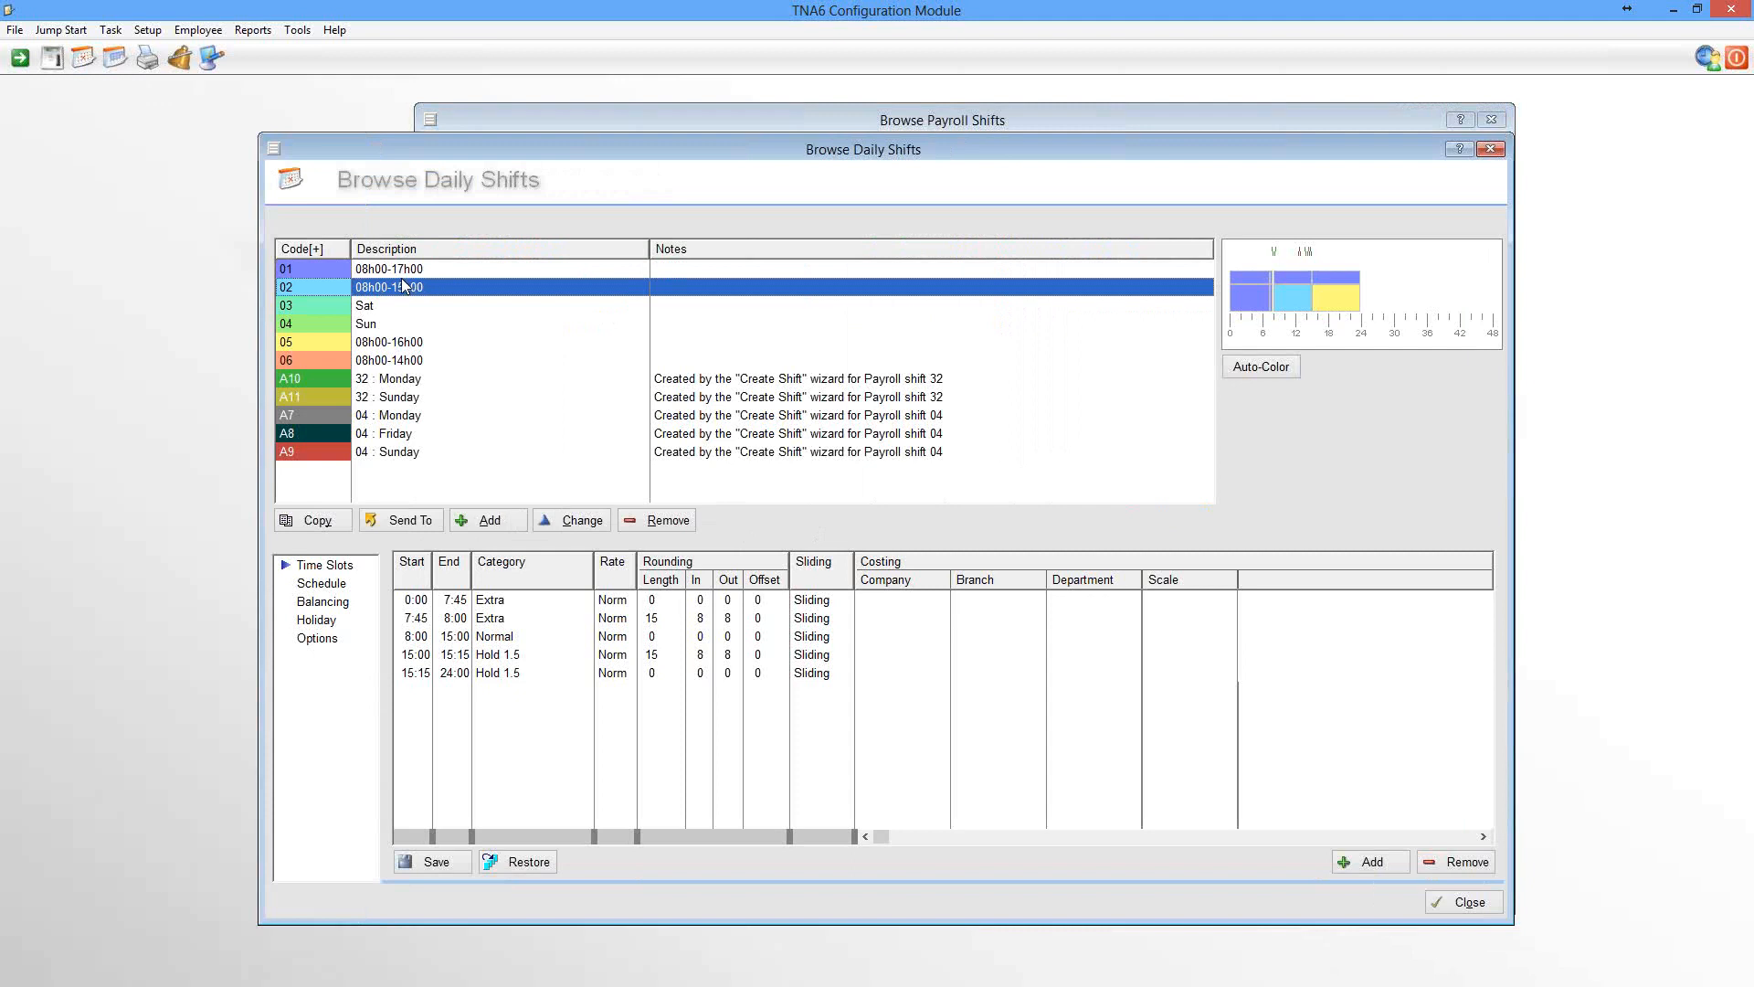
pyautogui.click(1482, 905)
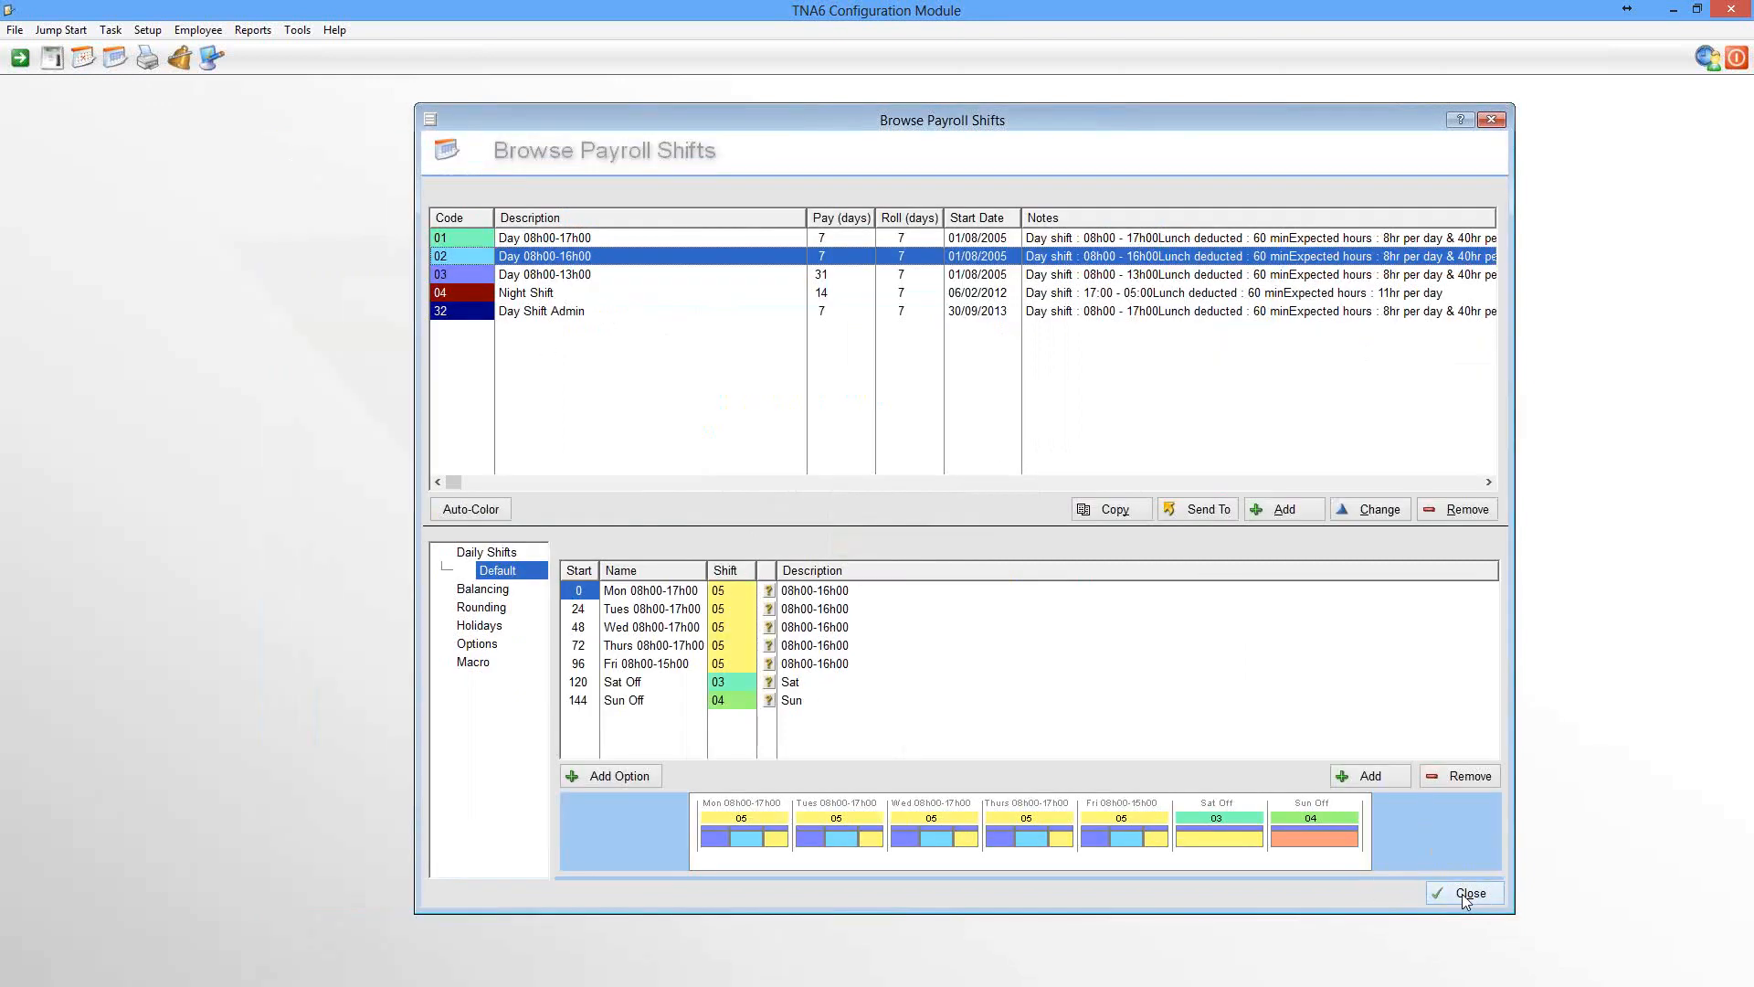
pyautogui.click(1465, 895)
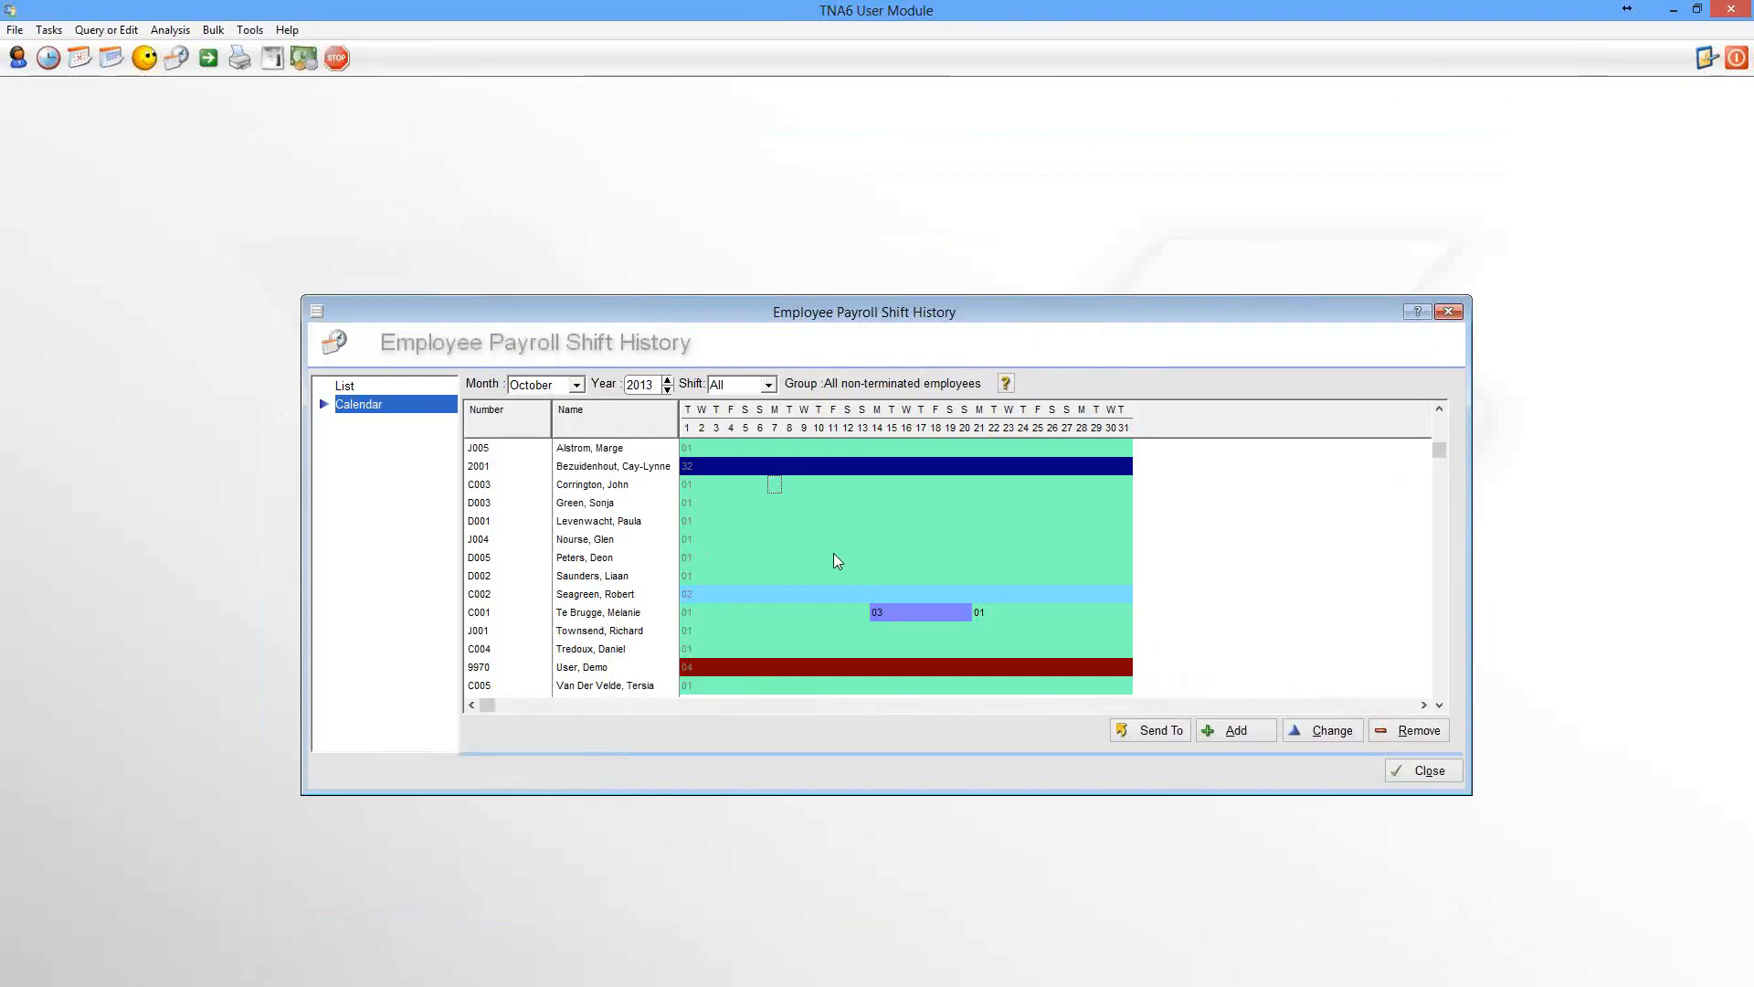
# In the User Module, close the employee payroll shift history window and open the employee browser
pyautogui.click(1448, 779)
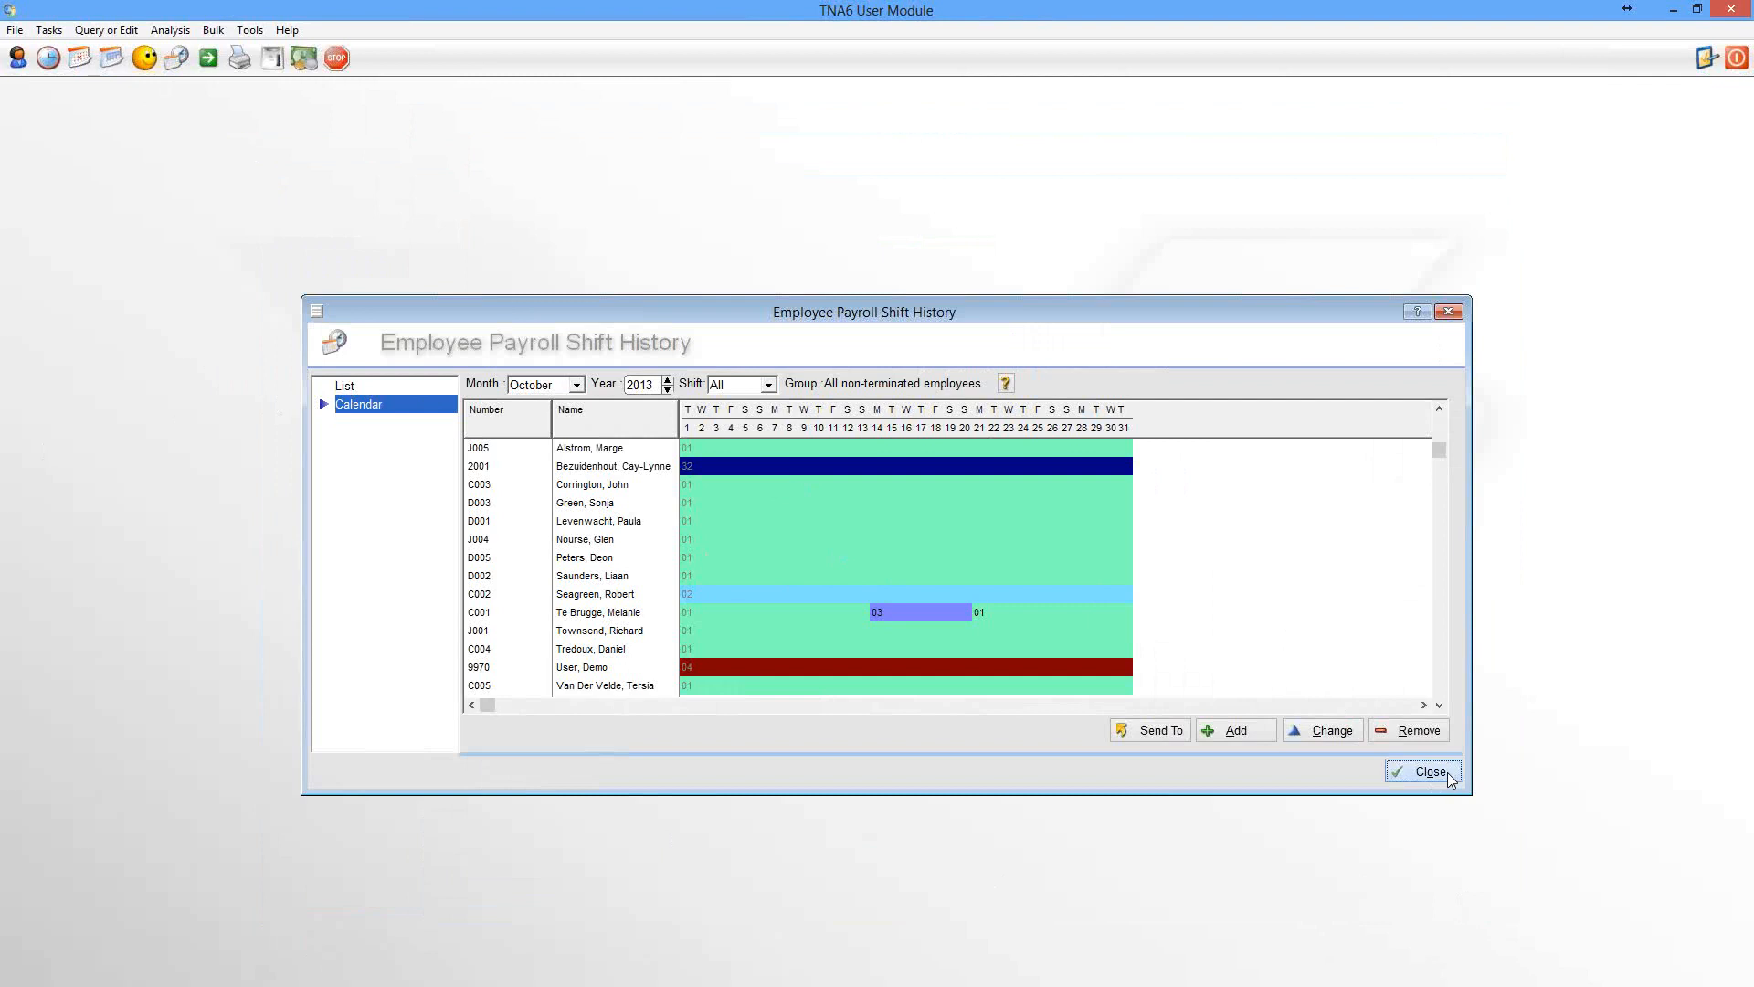
pyautogui.click(16, 60)
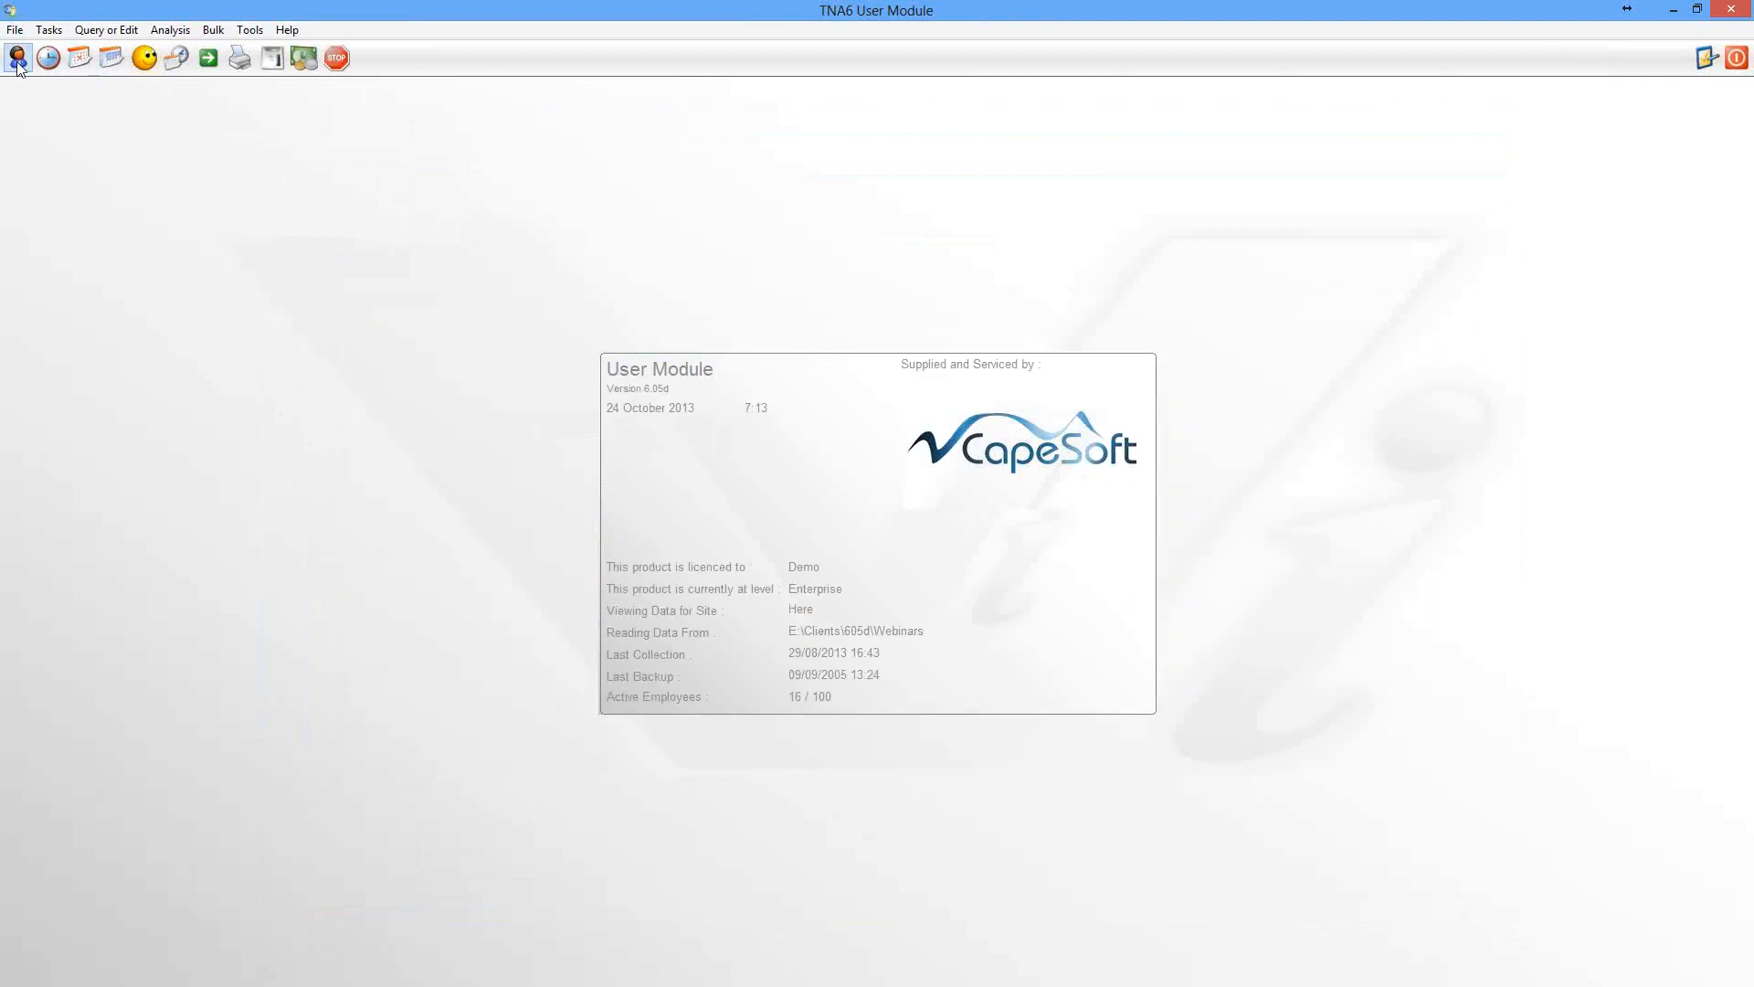